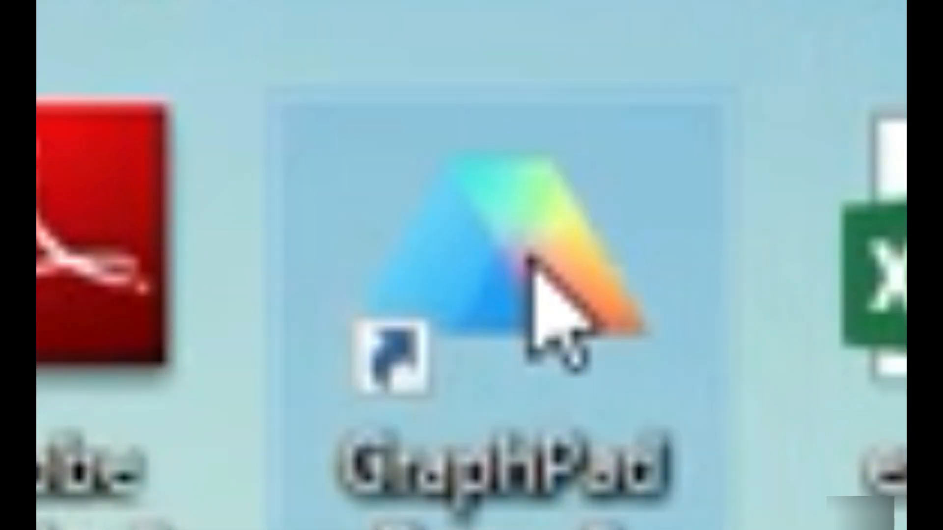
- Open GraphPad Prism and create a new XY data table with numeric X and a single Y value per point
double_click(532, 265)
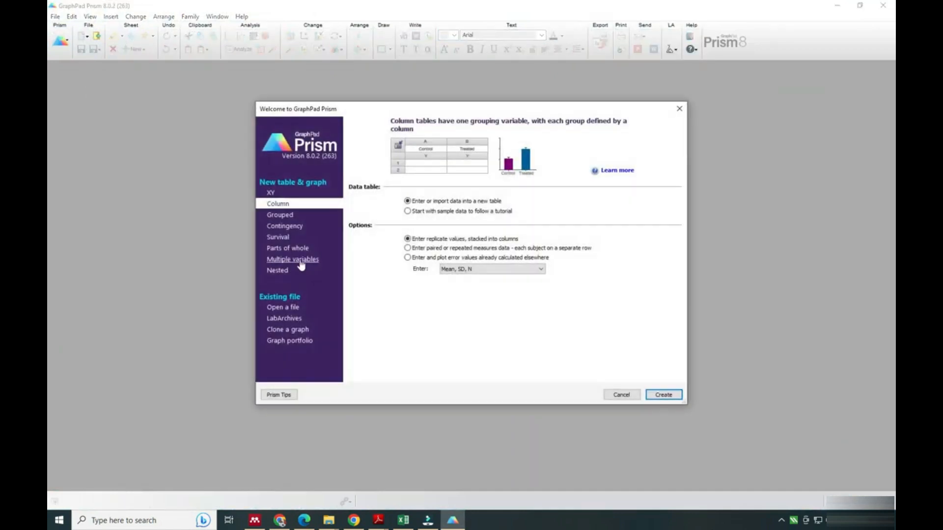
left_click(270, 192)
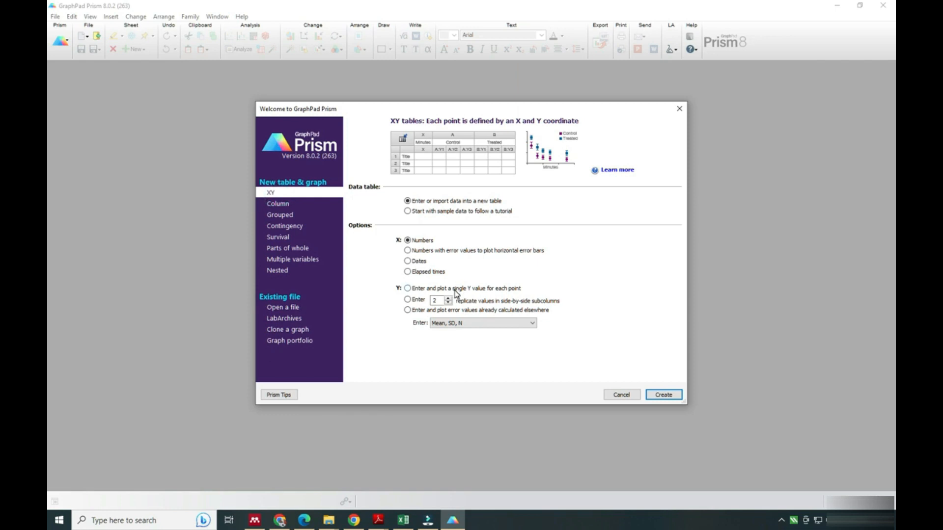
left_click(663, 394)
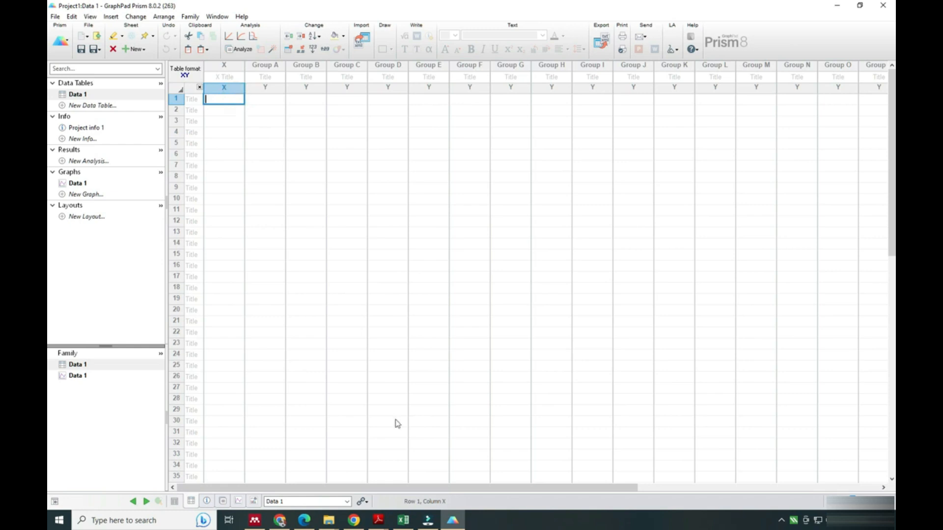
- Copy the Day-0 time point headers, 0 min to 24 hr, from the Excel sheet and paste them transposed into Prism's X column
left_click(404, 520)
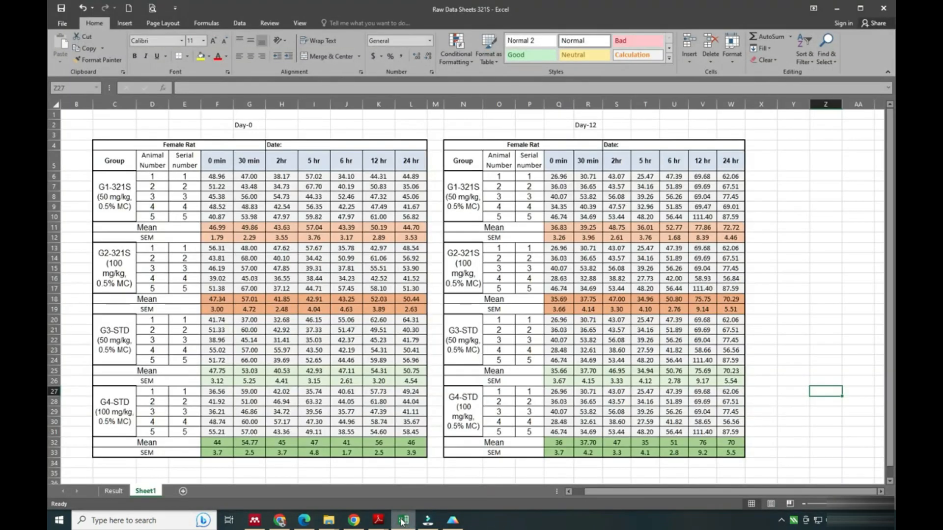
left_click_drag(208, 161, 404, 164)
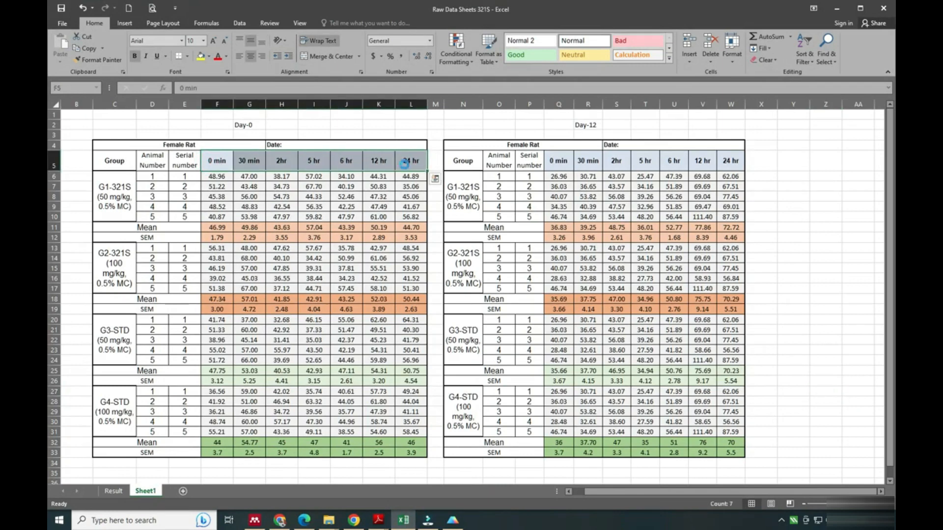
key("ctrl+c")
left_click(452, 520)
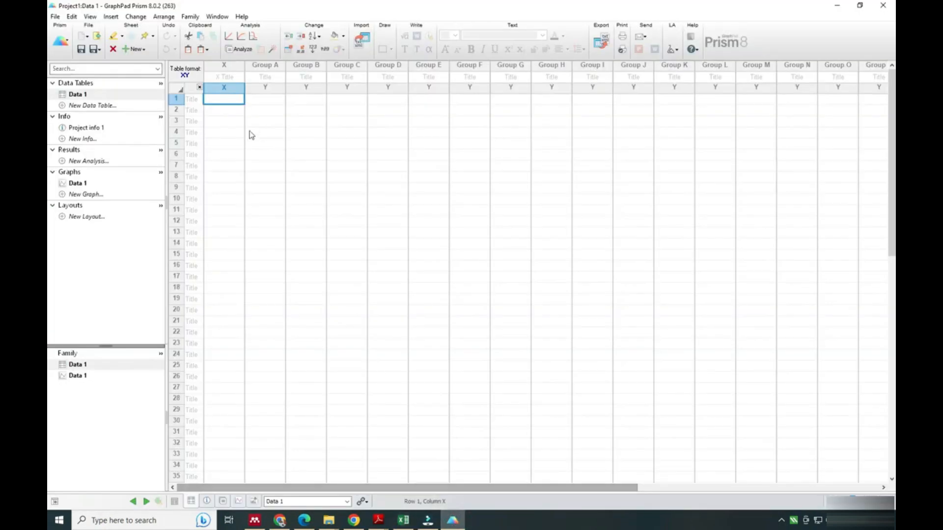
right_click(220, 98)
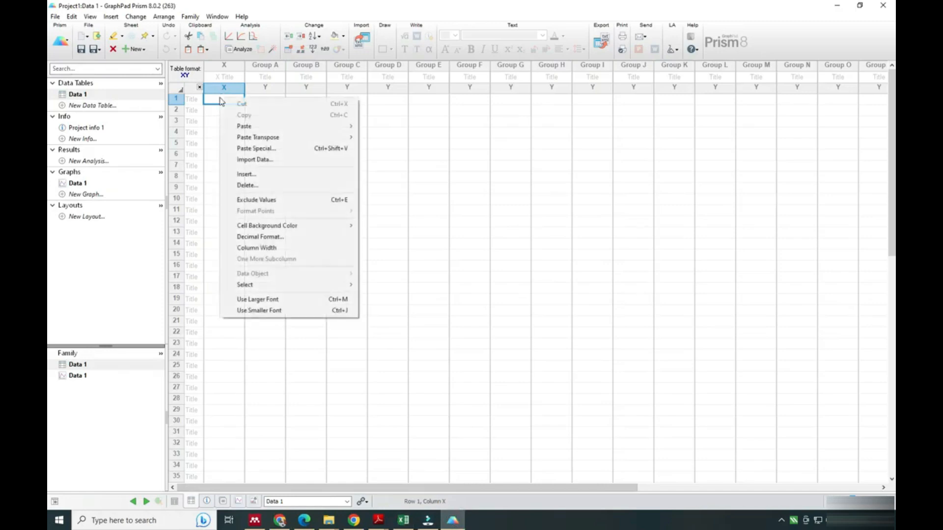
mouse_move(249, 128)
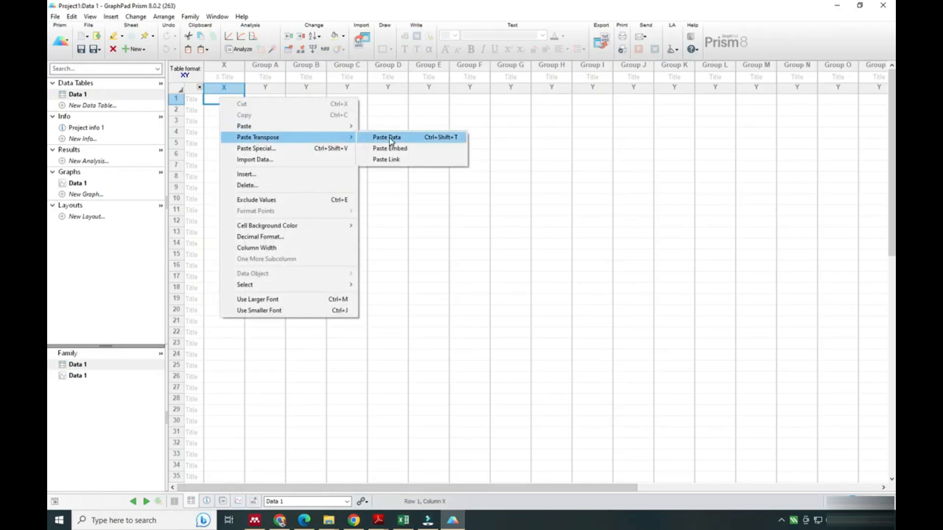
left_click(389, 138)
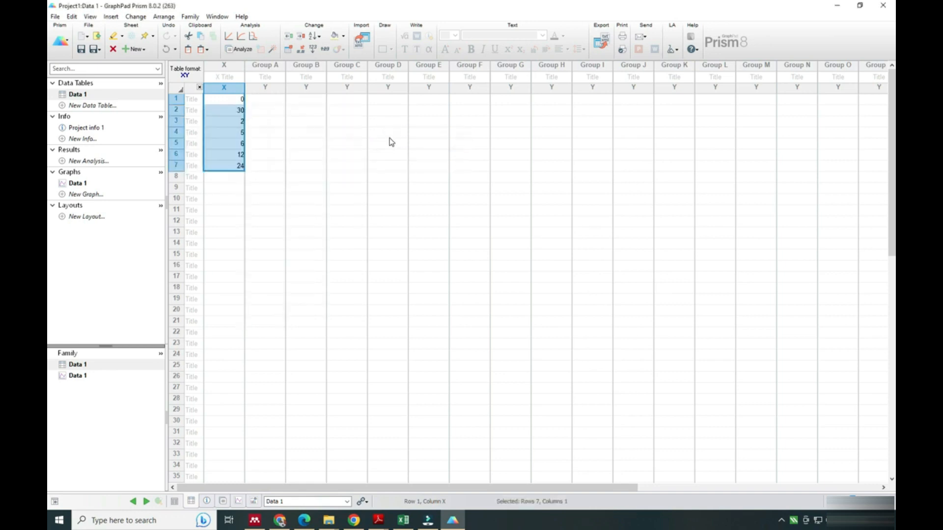
left_click(307, 231)
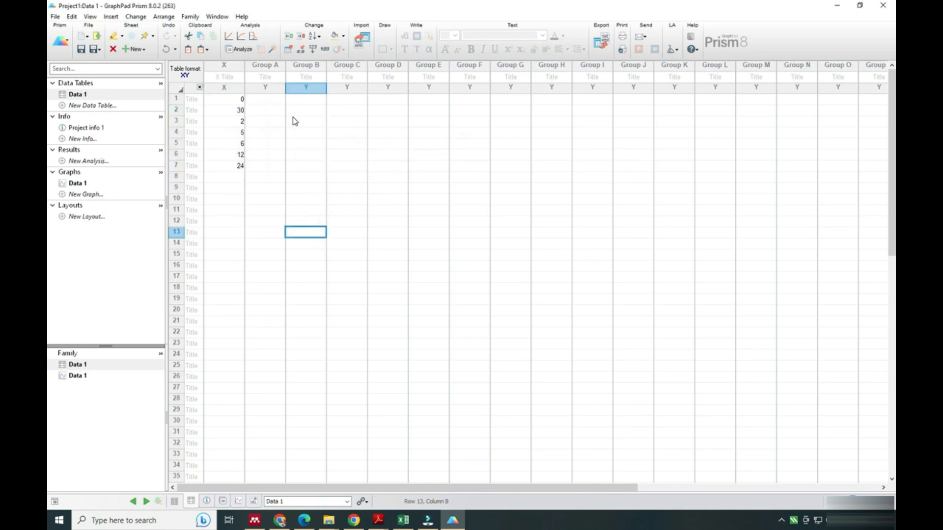
left_click_drag(227, 100, 231, 166)
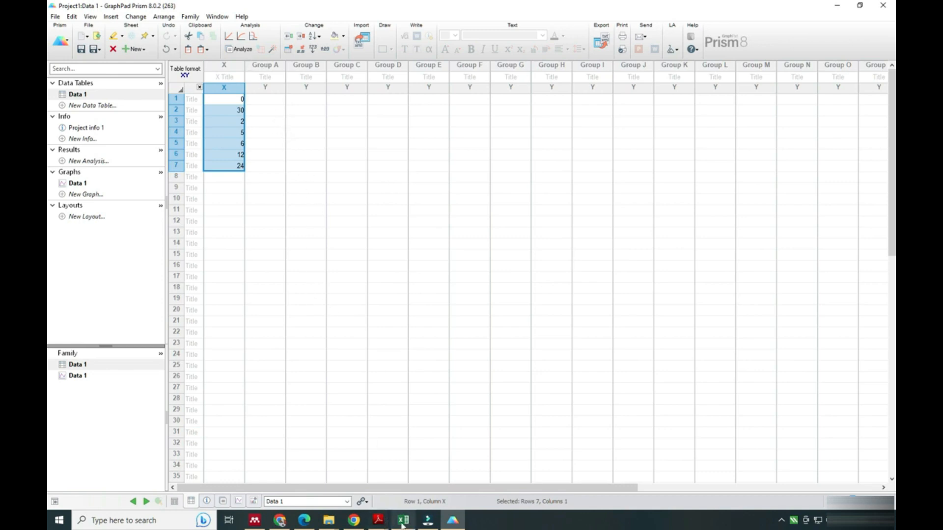
left_click(348, 309)
left_click(232, 99)
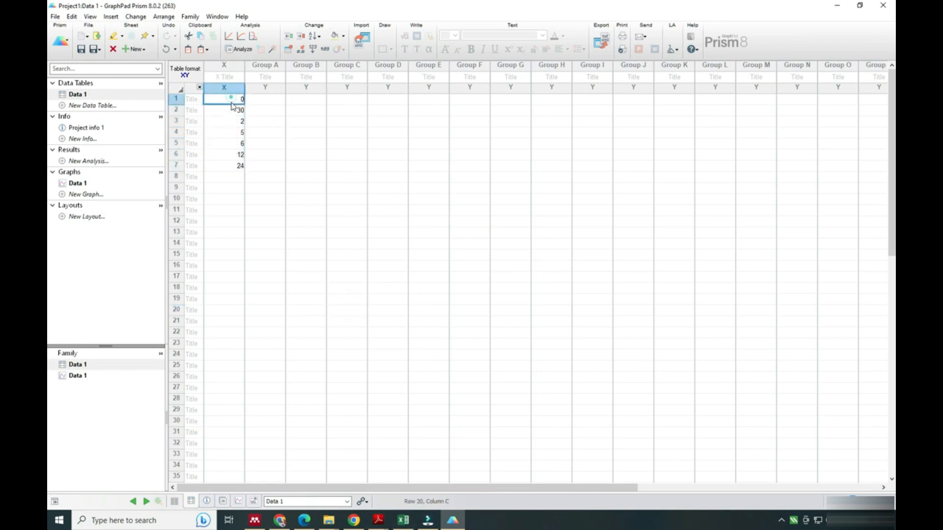
left_click_drag(231, 103, 232, 166)
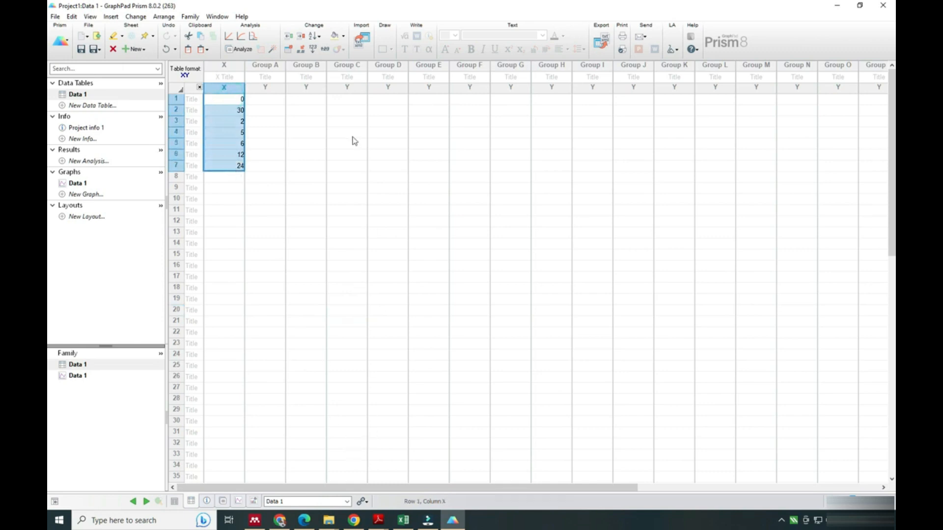
- Title the Group A column A1
left_click(273, 77)
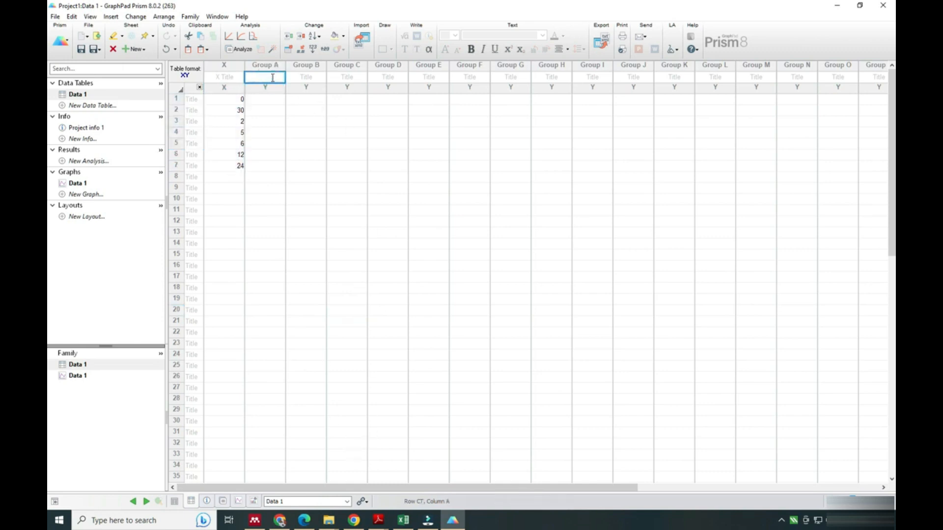
left_click(273, 78)
type("A")
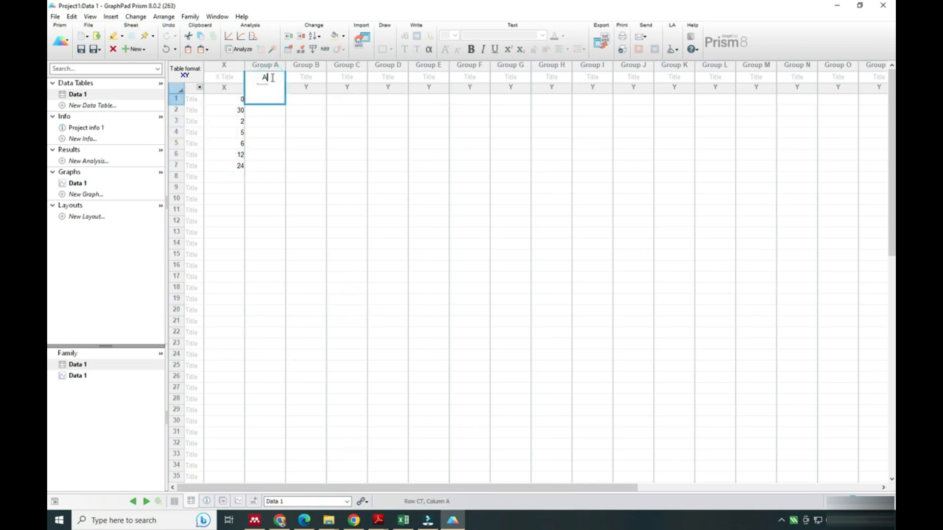
type("1")
left_click(346, 243)
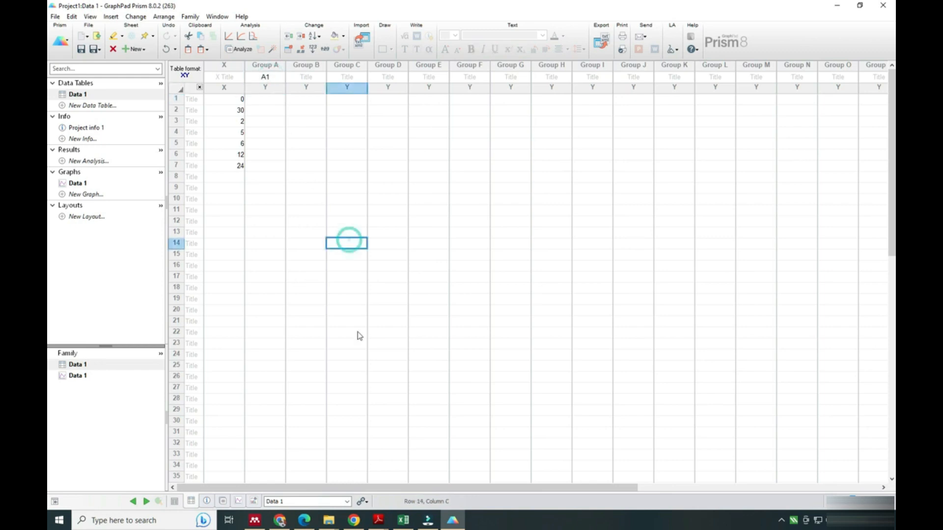
- Switch to Excel and copy the Day-0 values of all five G1-321S animals from 0 min to 24 hr, without Mean and SEM
left_click(403, 520)
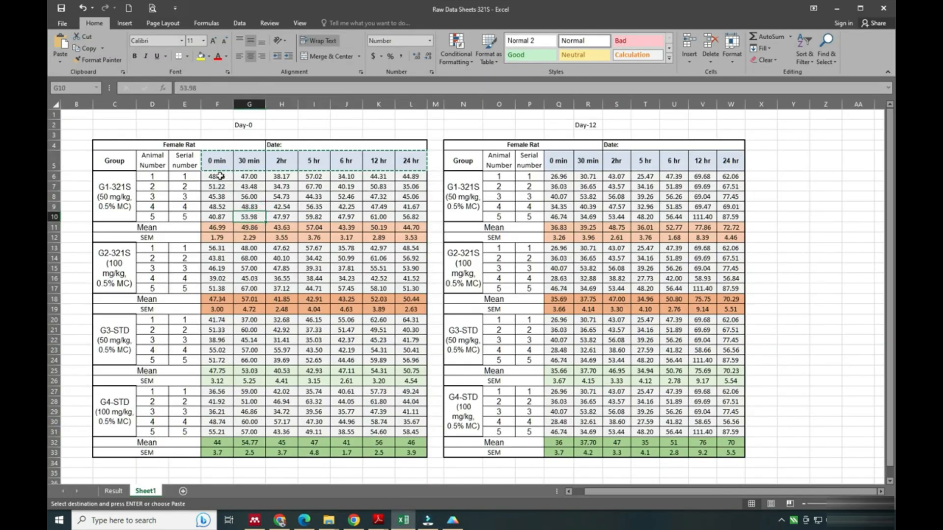
left_click_drag(219, 176, 222, 211)
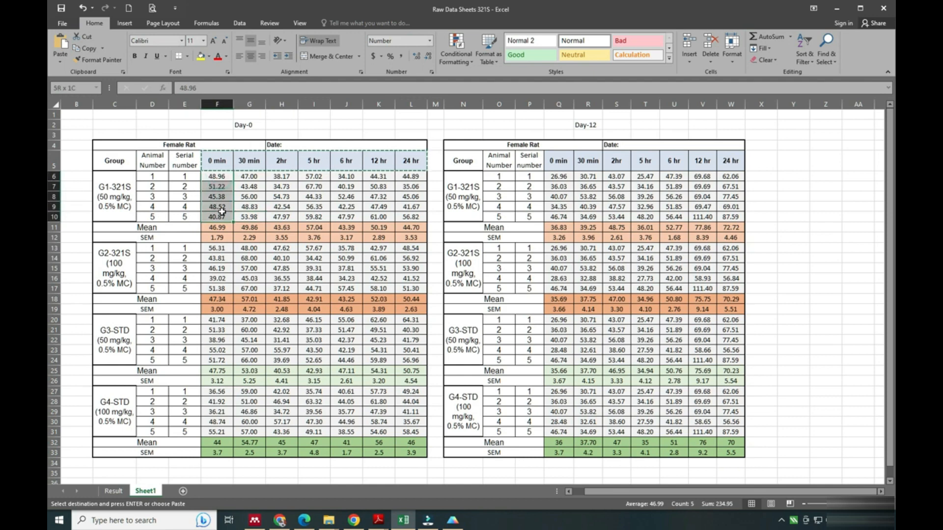
left_click_drag(216, 176, 410, 178)
key("ctrl+c")
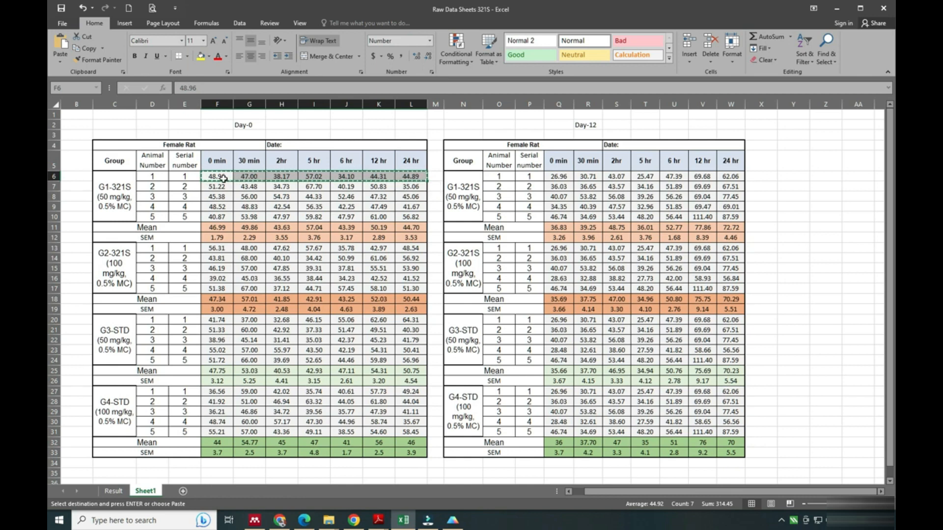
left_click_drag(223, 178, 408, 215)
key("ctrl+c")
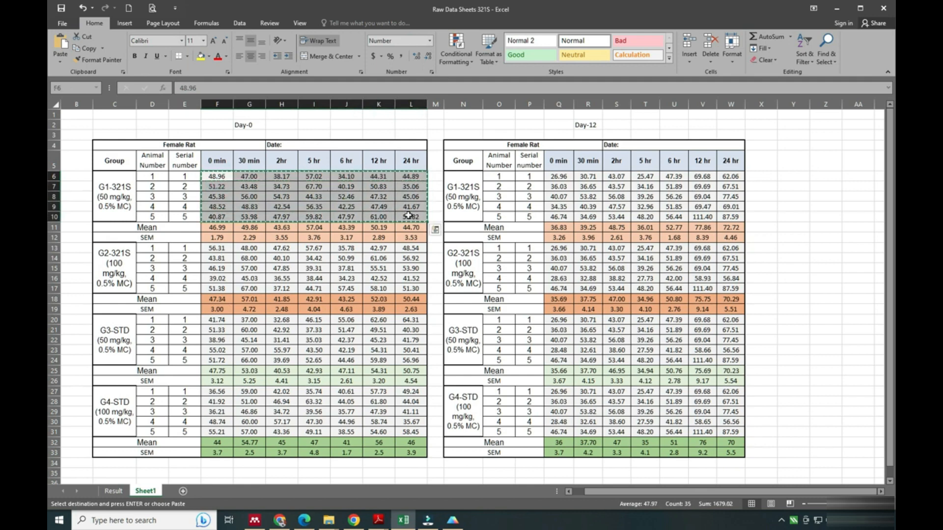
- Switch to Prism and paste the copied animal data transposed, starting at row 1 of column A1
left_click(452, 520)
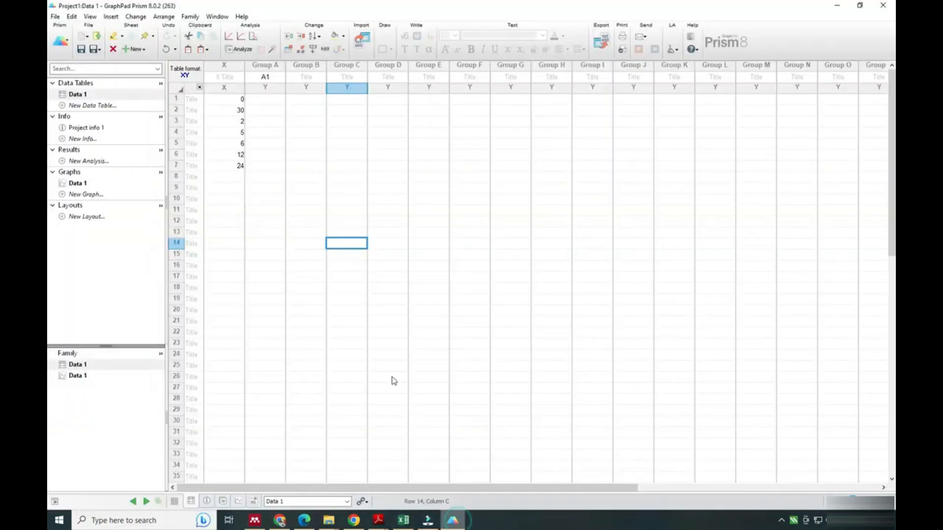
left_click(265, 99)
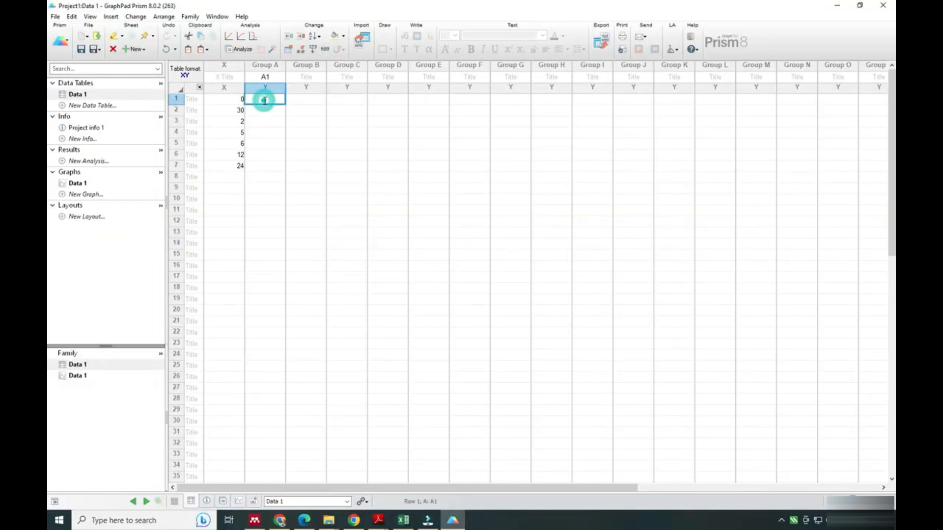
right_click(265, 100)
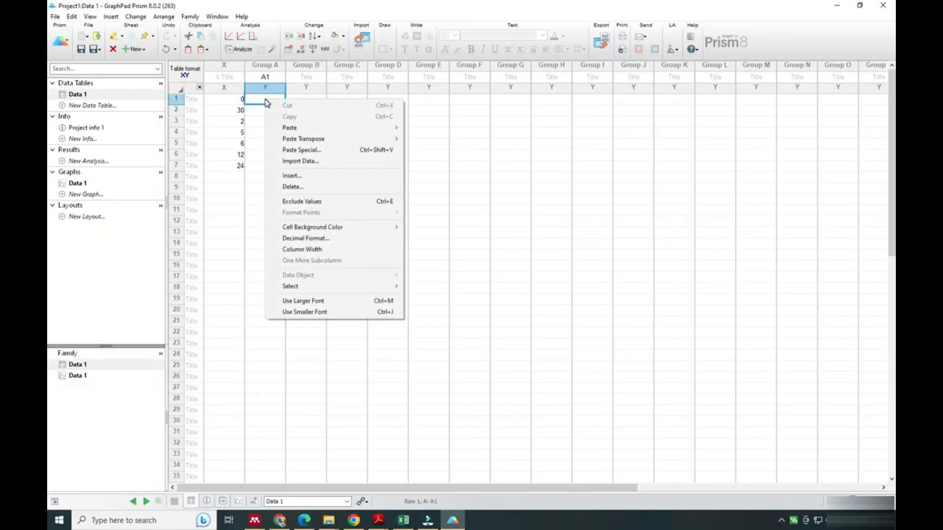
mouse_move(350, 139)
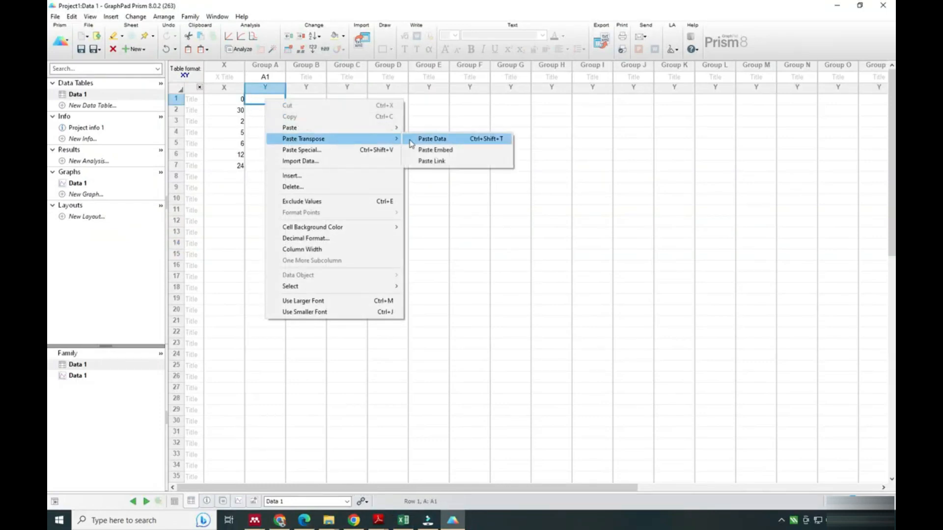
left_click(431, 138)
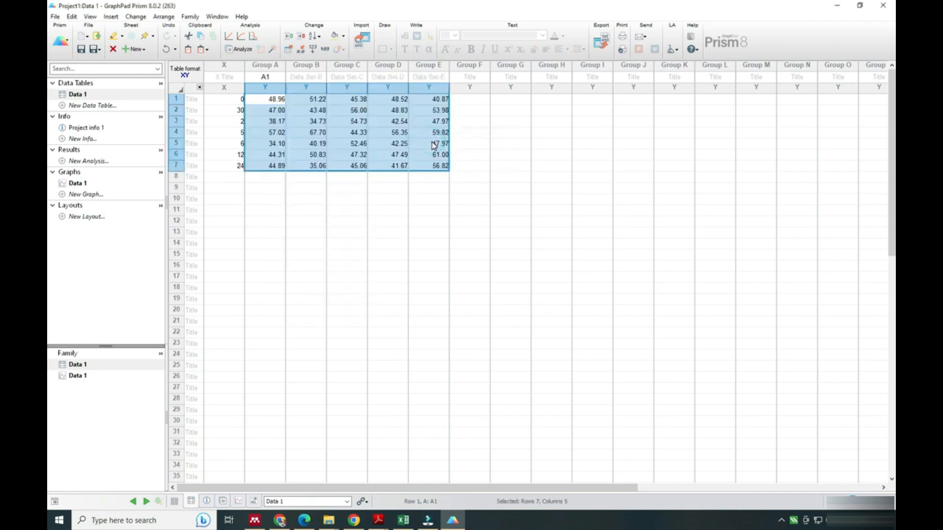
- Title the Group B, C, D and E columns A2, A3, A4 and A5
left_click(309, 78)
type("A")
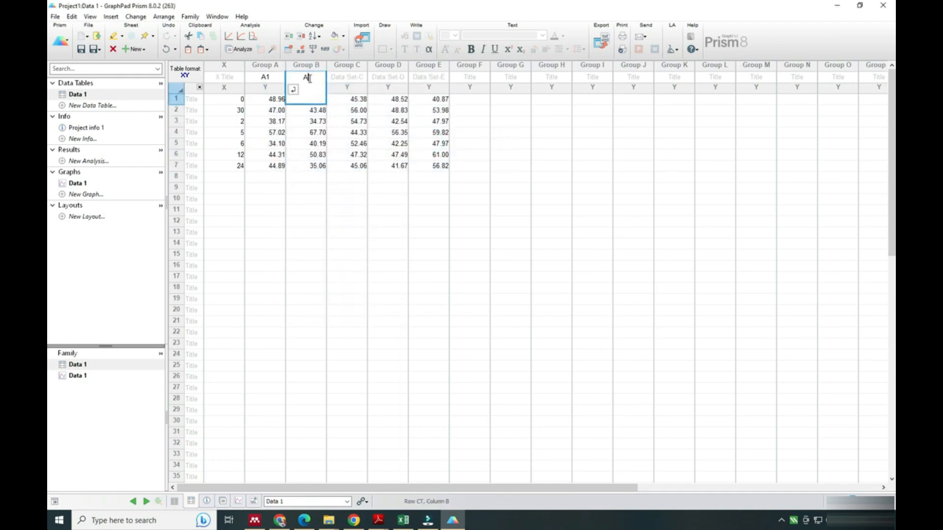
type("2")
key("Tab")
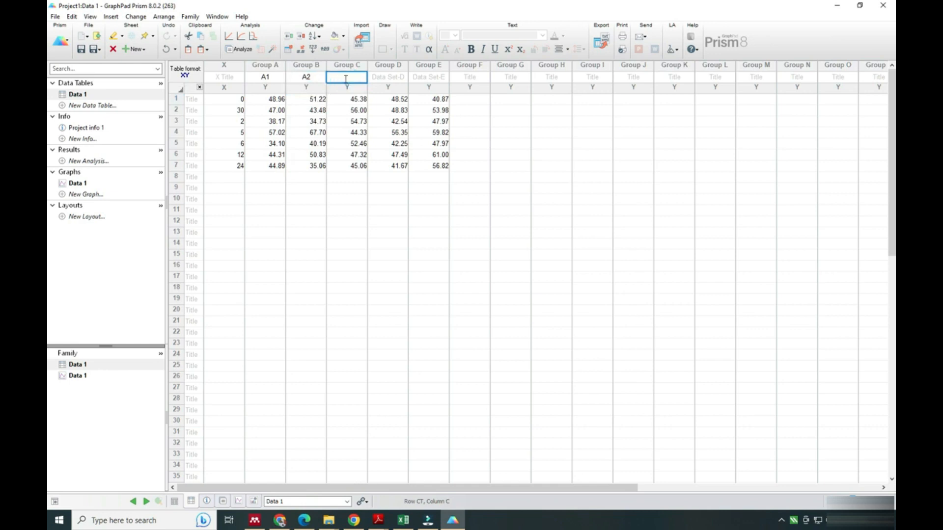
type("A3")
left_click(389, 78)
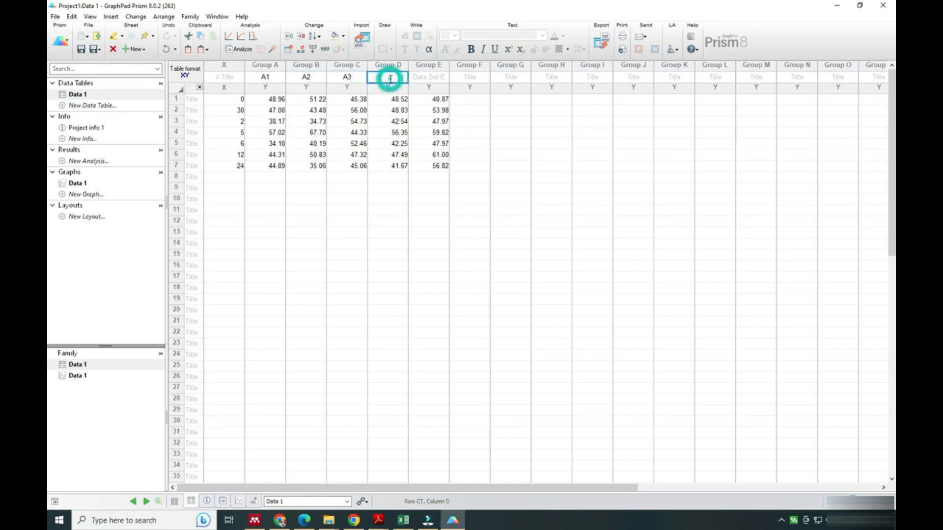
type("A")
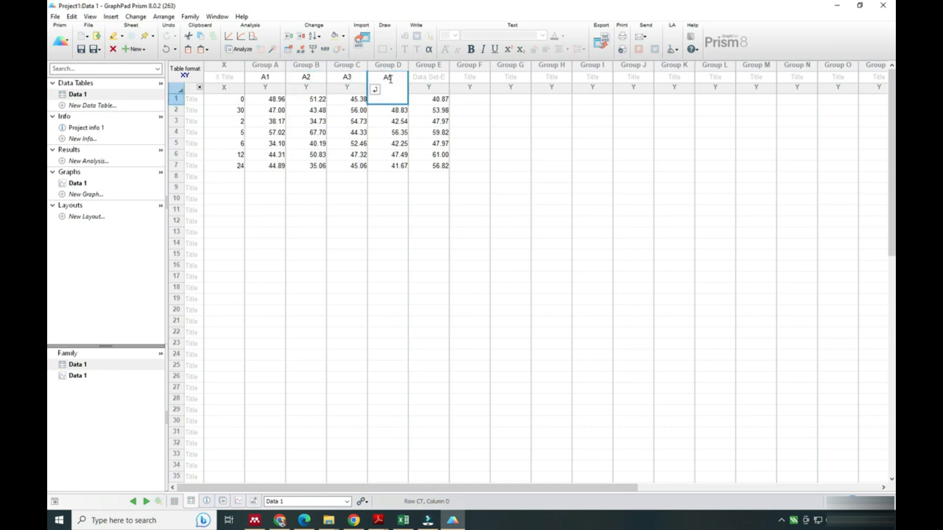
type("4")
left_click(435, 78)
type("A")
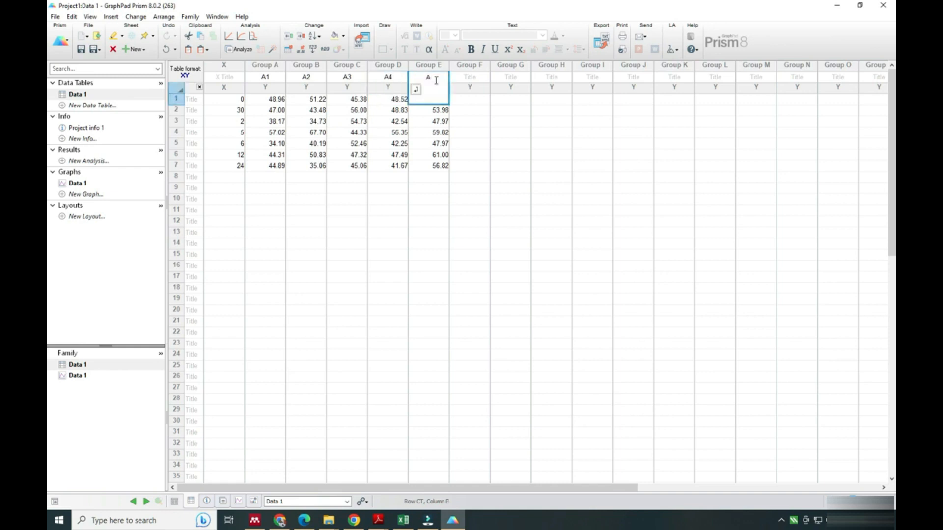
type("5")
left_click(468, 188)
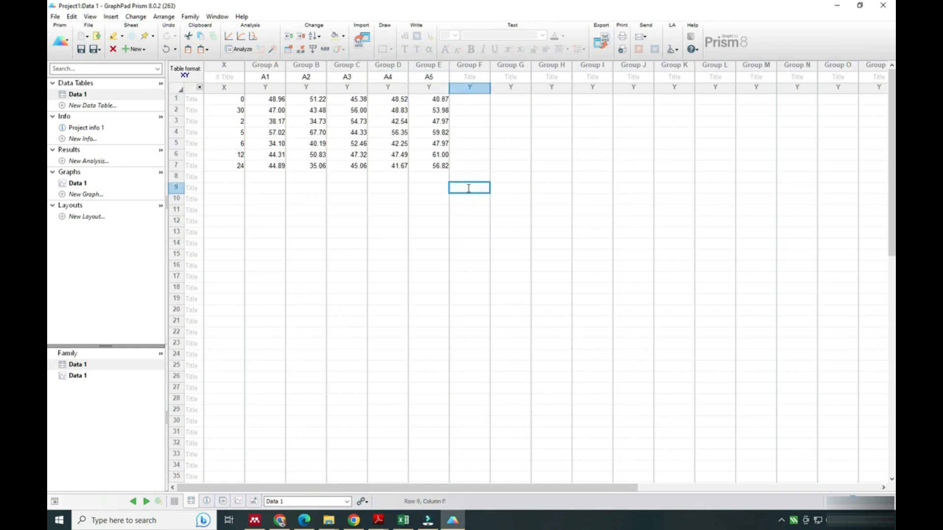
left_click(241, 49)
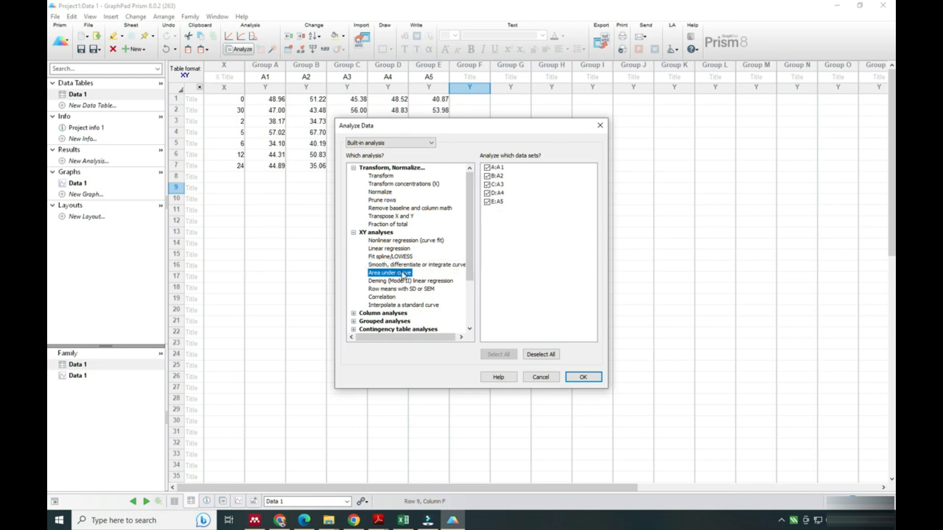
double_click(376, 233)
double_click(376, 233)
left_click(573, 377)
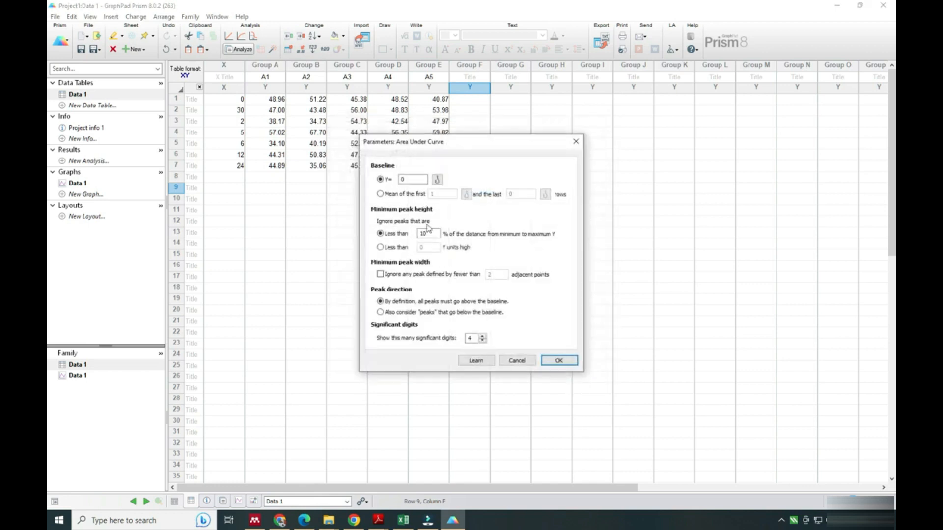
left_click(411, 177)
left_click(278, 101)
left_click(576, 142)
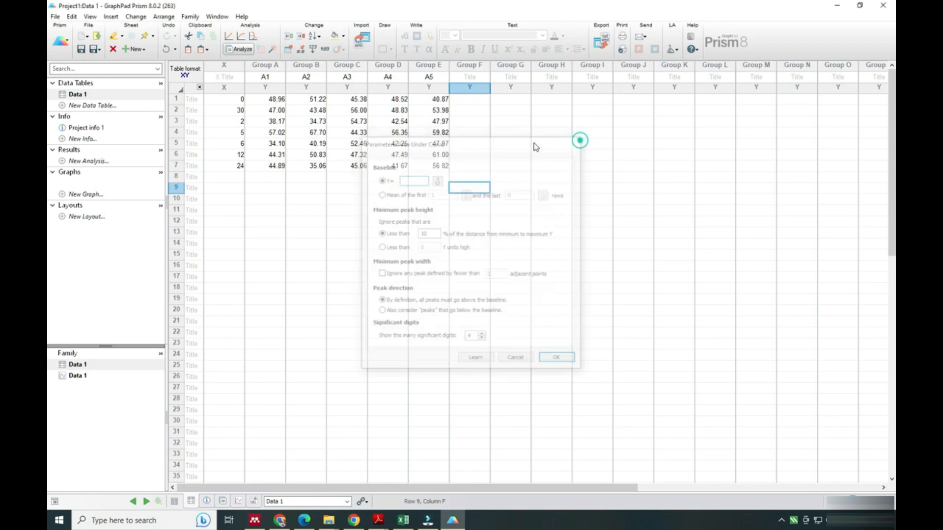
- Copy the row 1 value of column A1 in the Data 1 table for use as the baseline
left_click(264, 98)
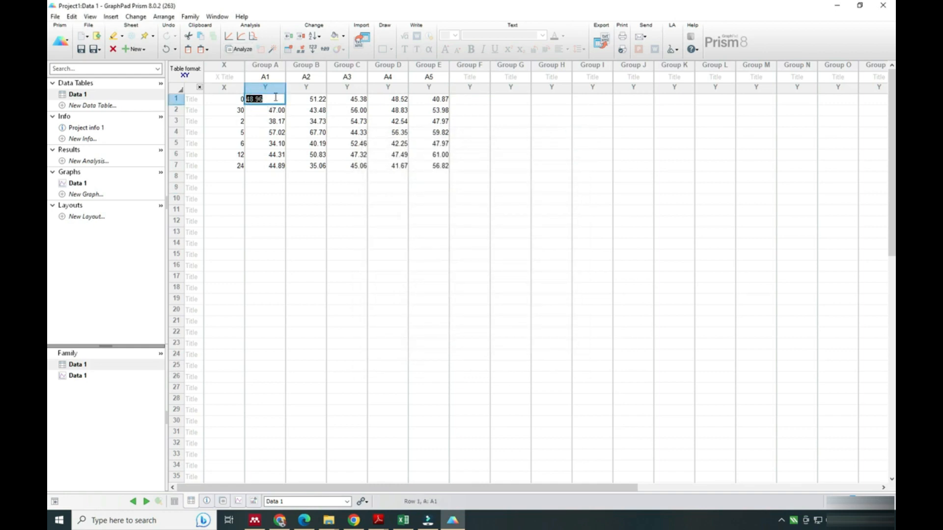
left_click(283, 253)
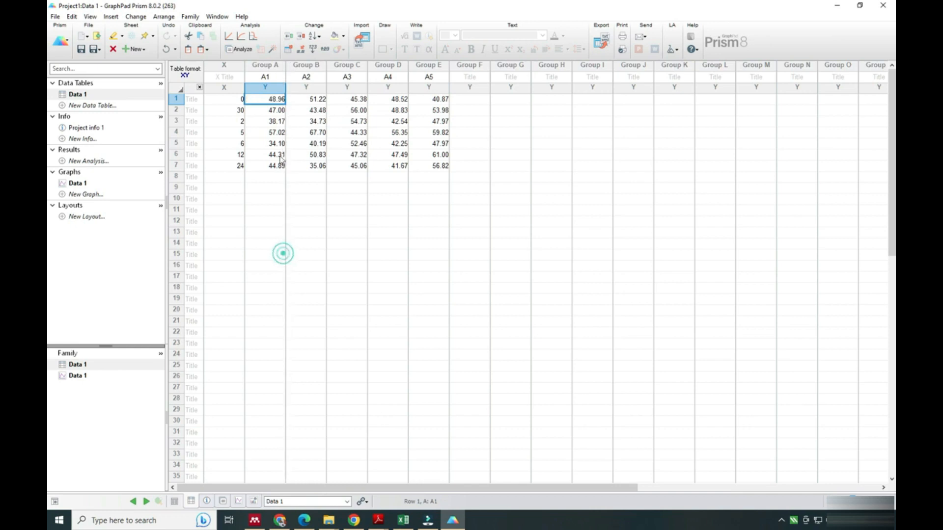
left_click(260, 104)
right_click(261, 100)
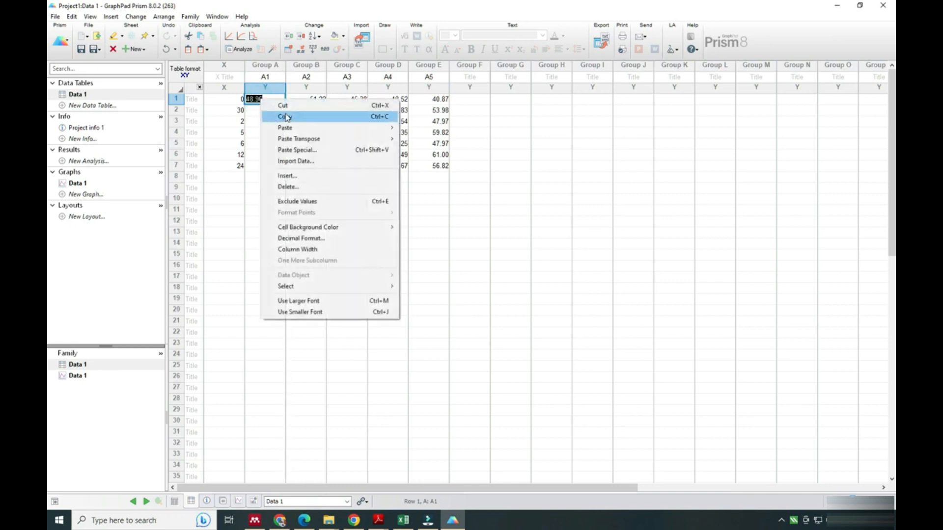
left_click(286, 117)
- Run an area under curve analysis on data sets A1 to A5 with baseline Y = 48.96, counting only peaks above the baseline
left_click(242, 50)
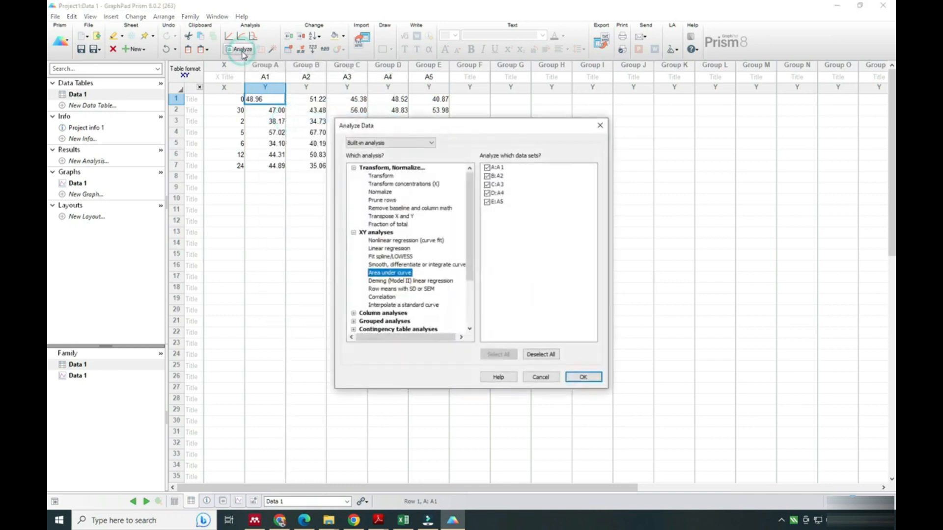
double_click(378, 232)
double_click(379, 233)
left_click(594, 377)
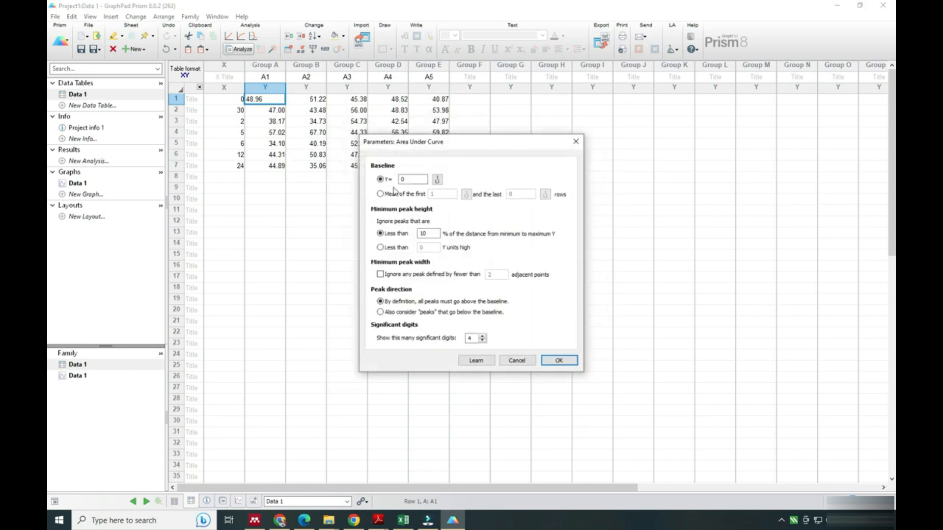
left_click_drag(408, 180, 398, 178)
key("ctrl+v")
left_click(388, 313)
left_click(392, 302)
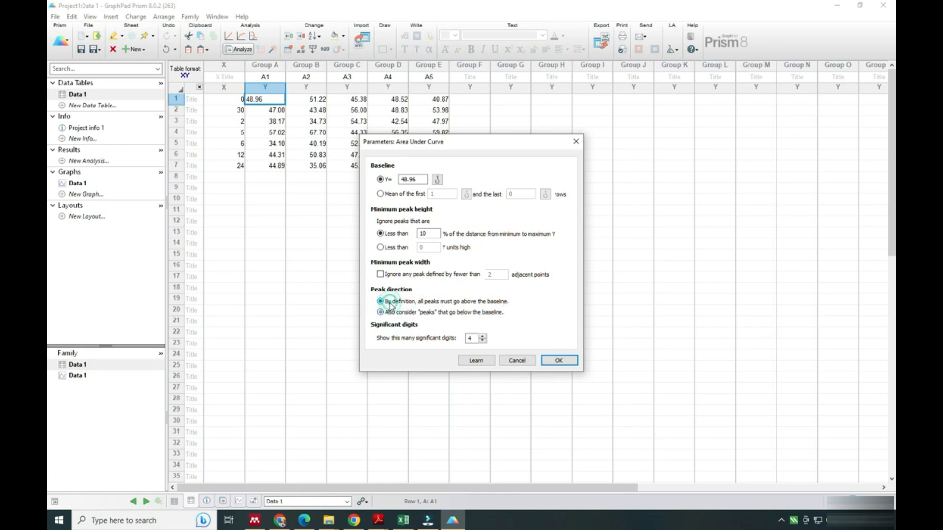
left_click(550, 362)
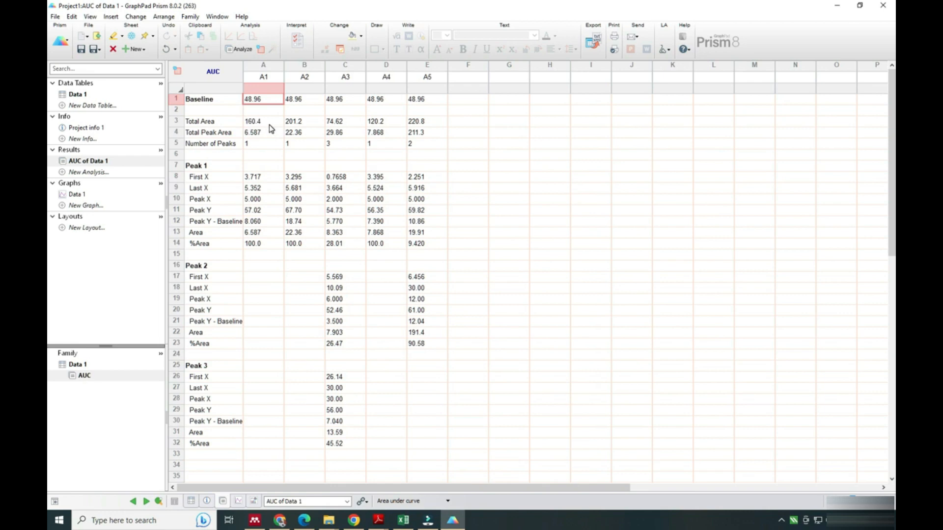
- Give the A1 column of the results sheet a blue cell background
left_click(263, 68)
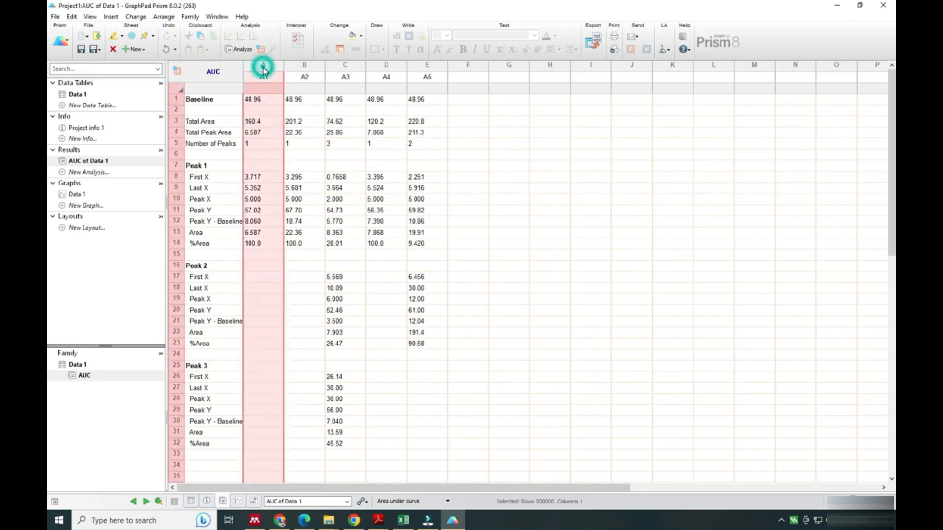
right_click(263, 68)
mouse_move(298, 185)
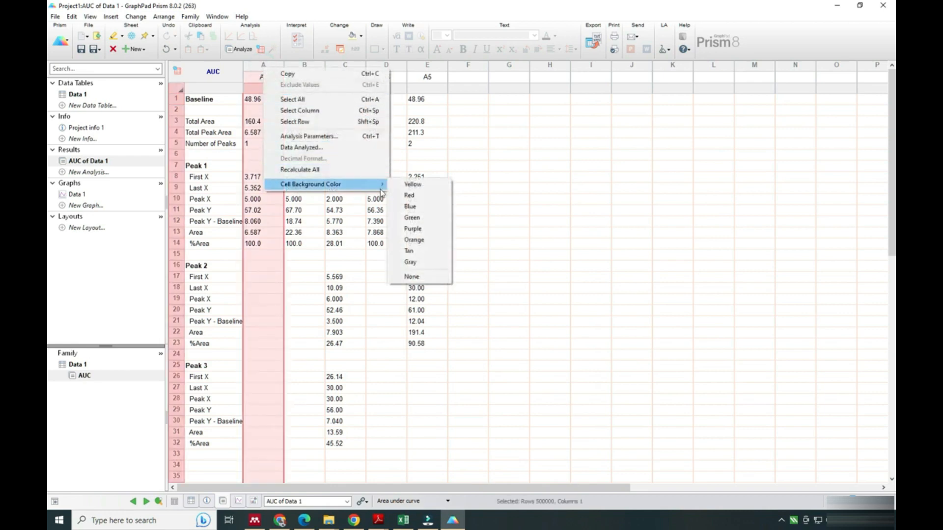
left_click(411, 208)
left_click(496, 232)
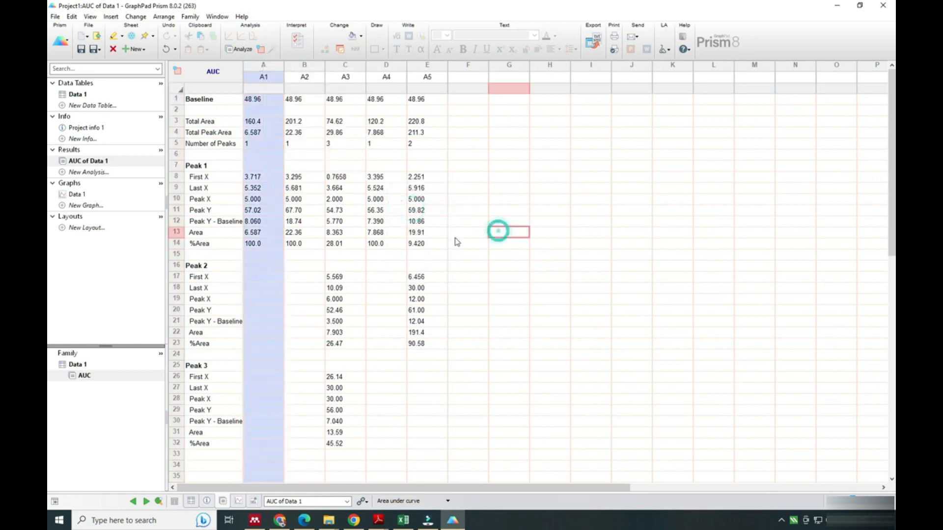
- Rename the results sheet as AUC of A1 and return to the Data 1 table
right_click(100, 164)
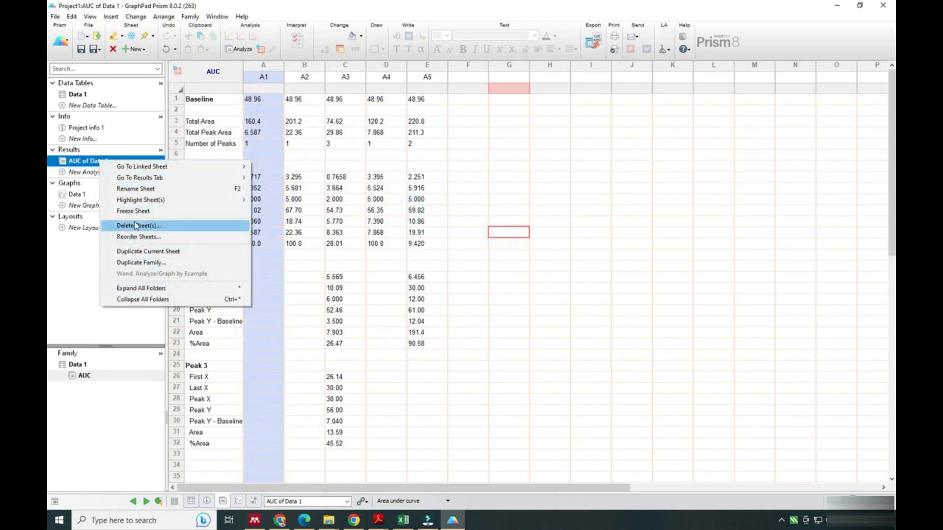
left_click(133, 189)
left_click(109, 161)
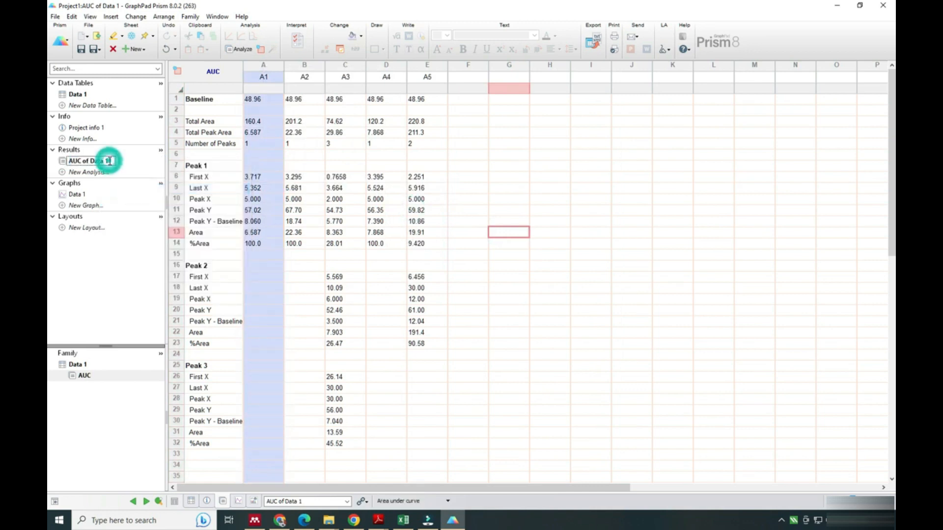
key("BackSpace")
key("BackSpace")
key("BackSpace")
key("BackSpace")
key("BackSpace")
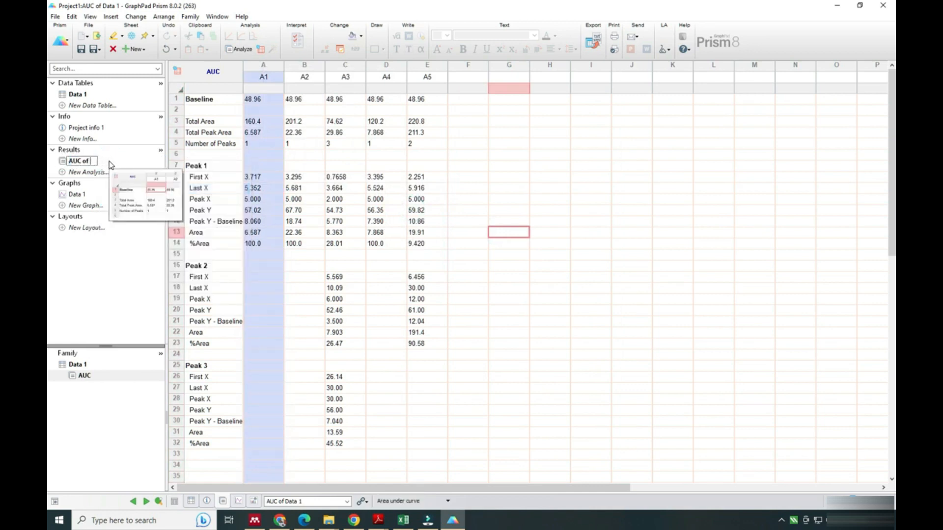
type("A1")
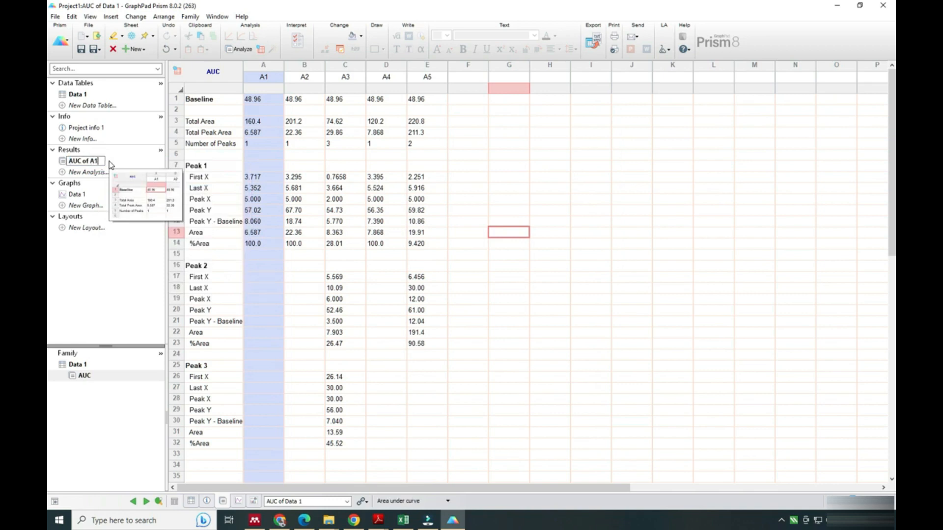
left_click(549, 298)
left_click(77, 94)
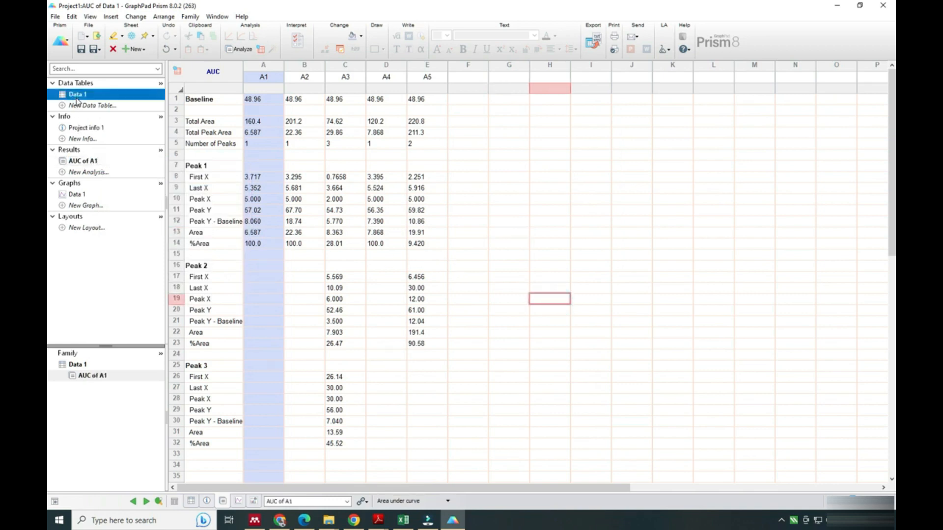
left_click(306, 76)
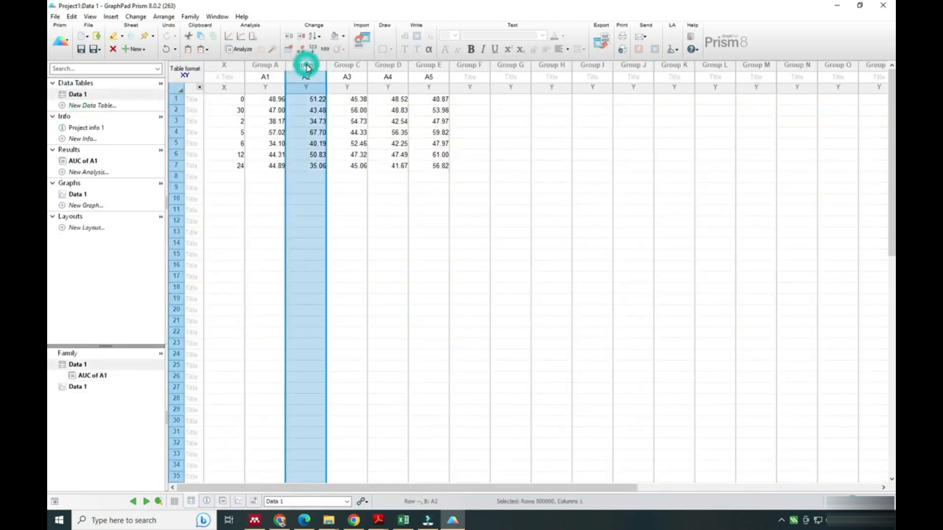
left_click(241, 50)
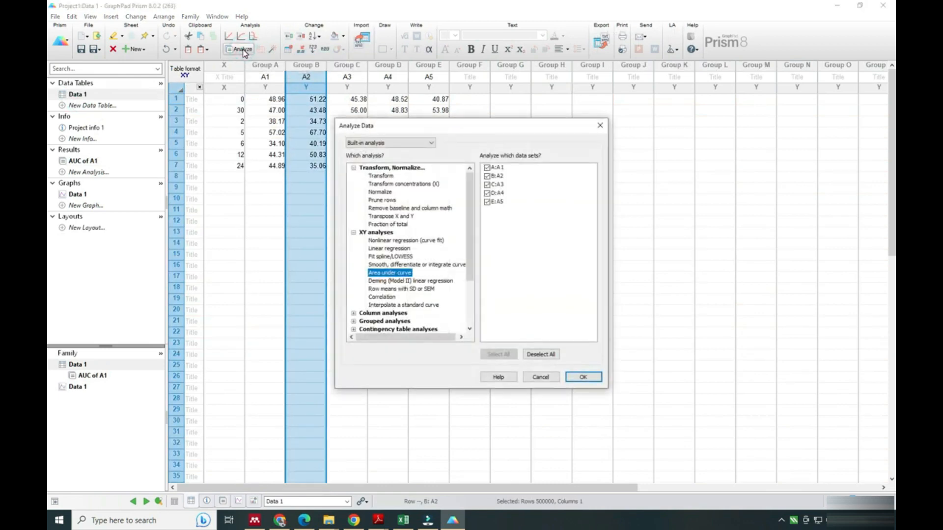
left_click(579, 376)
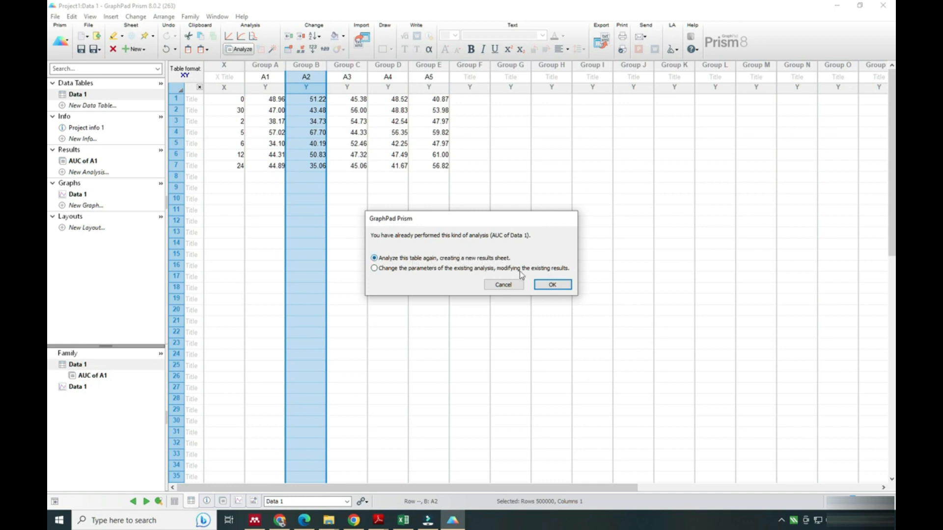
left_click(551, 285)
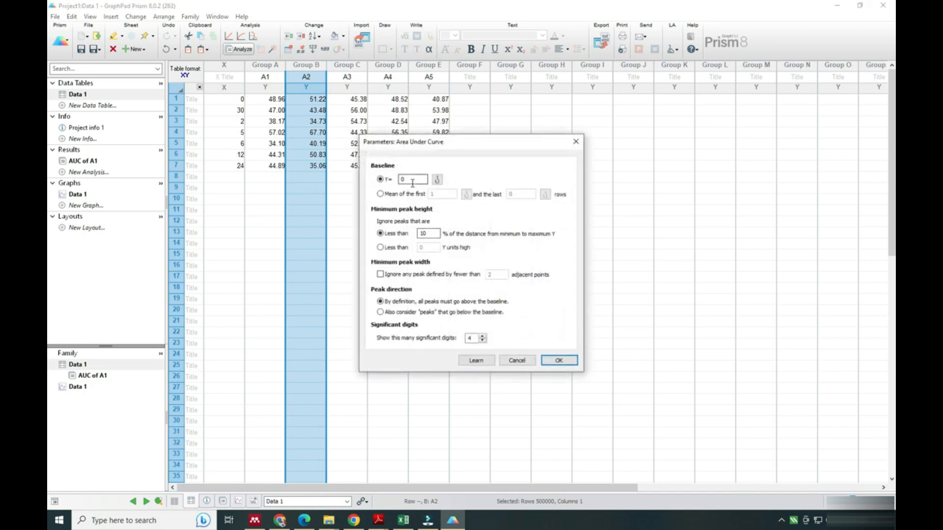
left_click(576, 142)
- Run the area under curve analysis again into a new results sheet, using the row 1 value of A2, 51.22, as the Y baseline
left_click(313, 99)
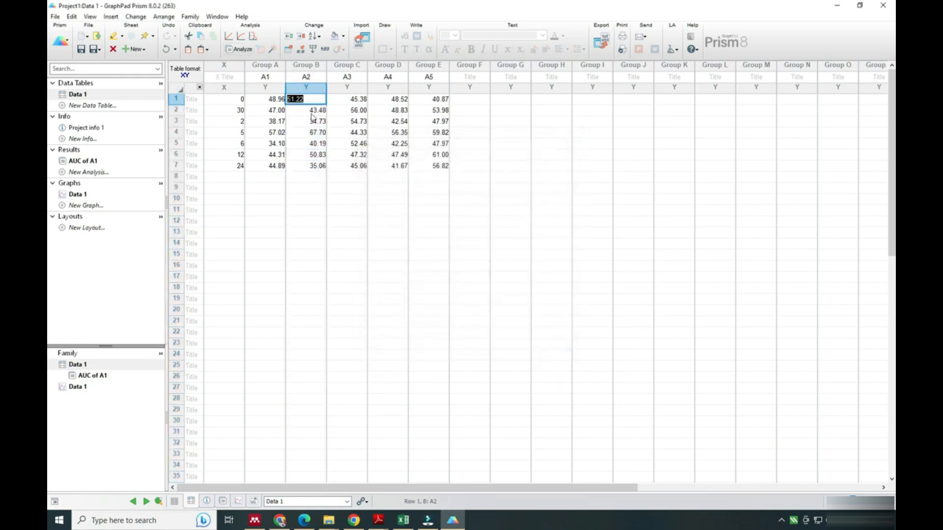
left_click(310, 69)
left_click(239, 49)
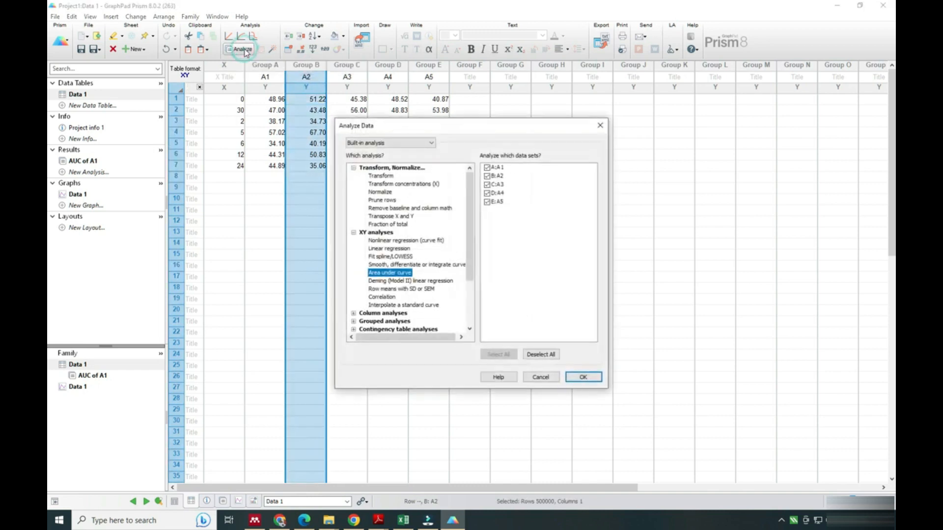
left_click(583, 377)
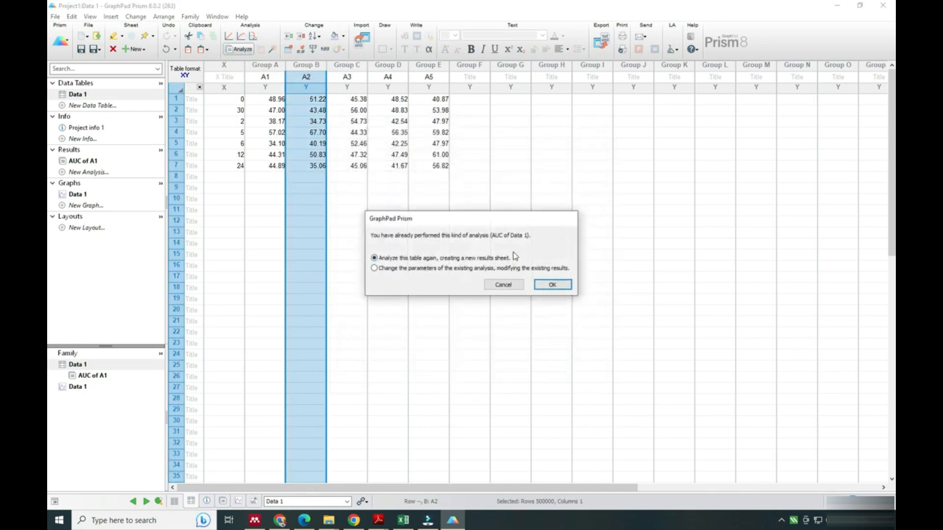
left_click(551, 285)
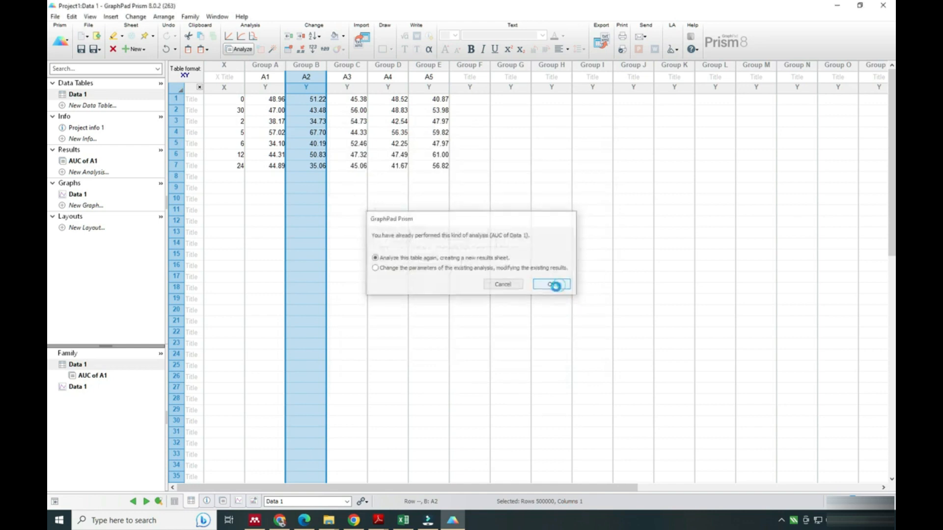
left_click(410, 177)
key("BackSpace")
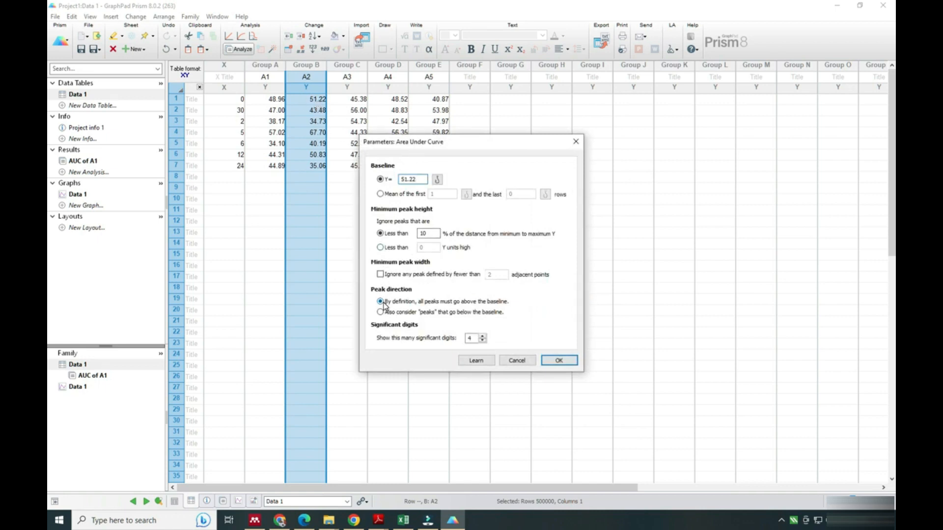
left_click(557, 361)
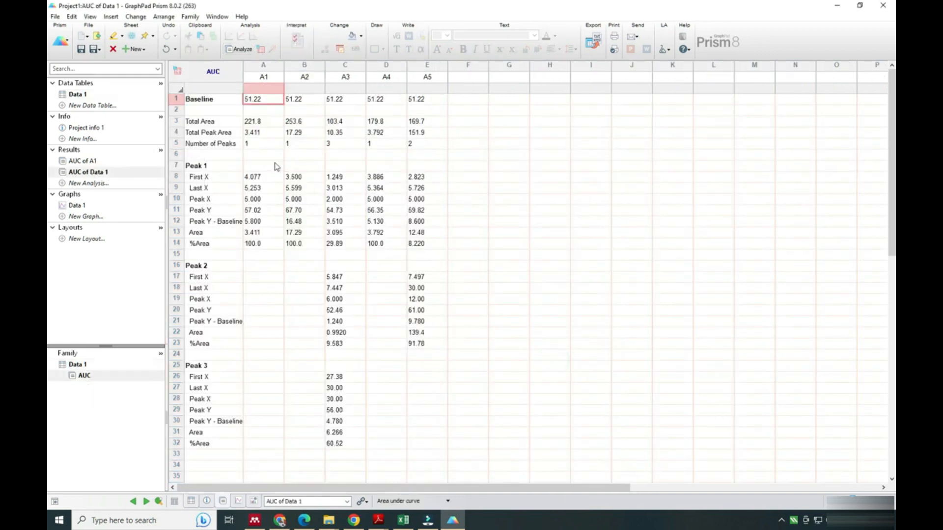
- Rename the new results sheet as AUC of A2
right_click(102, 172)
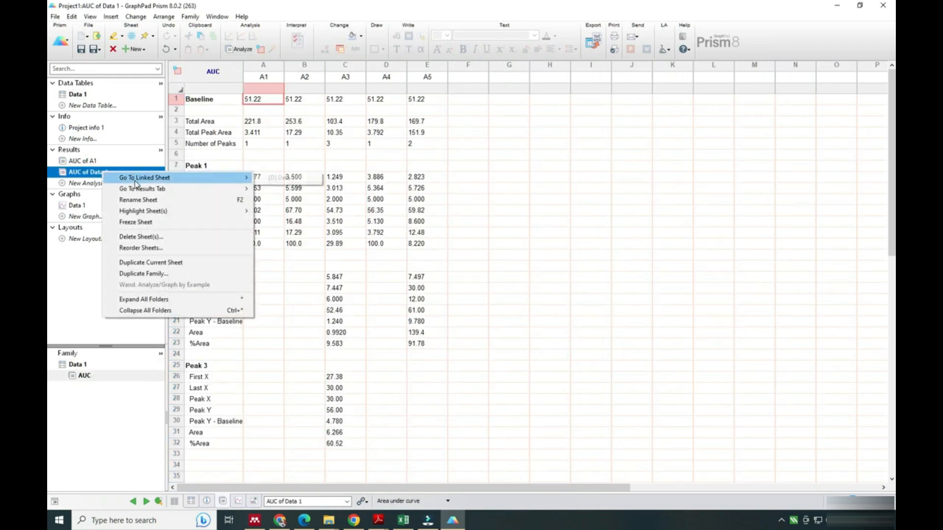
left_click(138, 199)
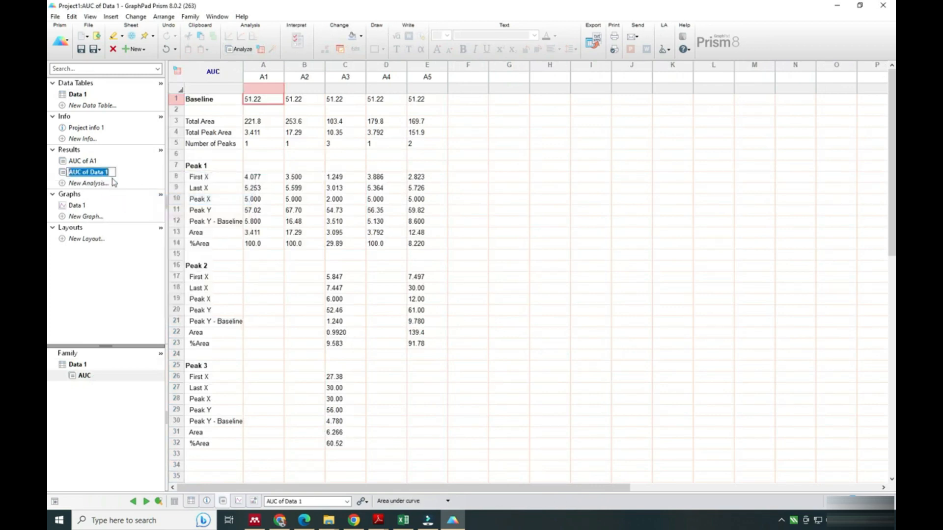
key("BackSpace")
key("BackSpace")
key("BackSpace")
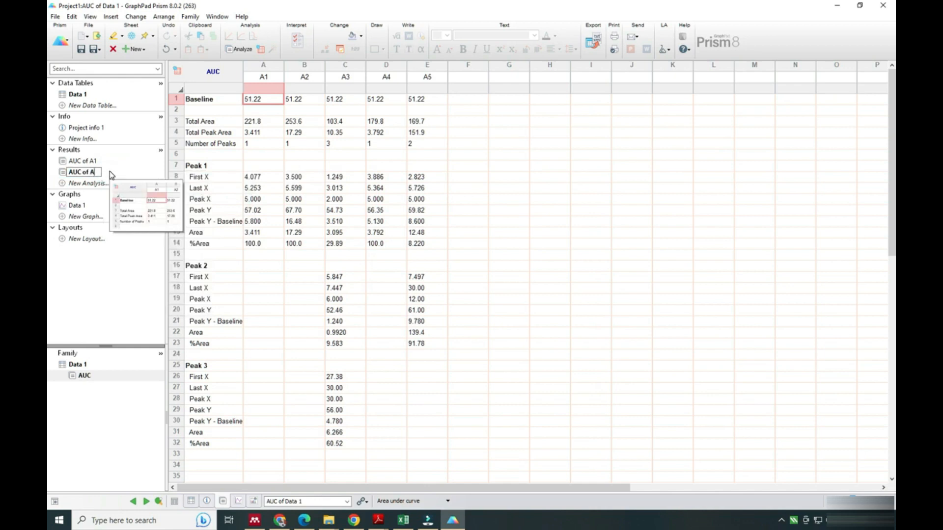
type("A2")
left_click(591, 387)
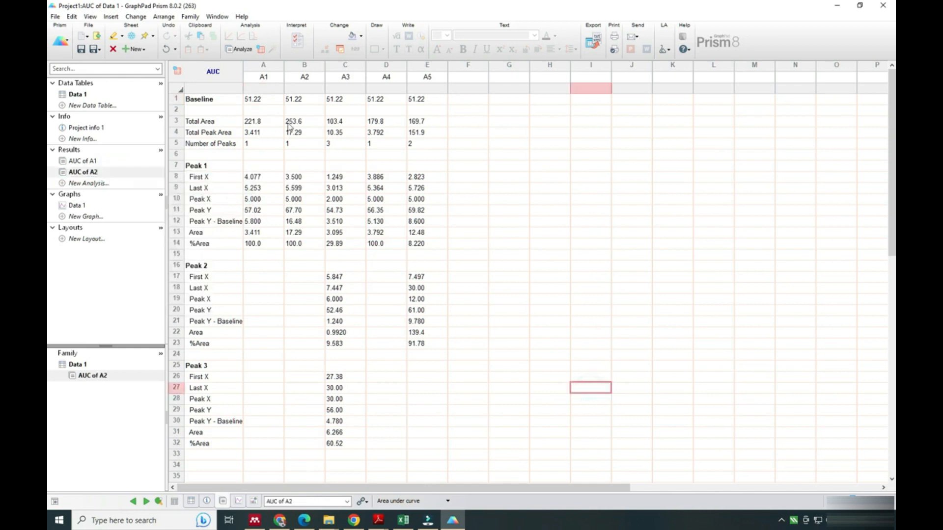
- Give the A2 column of the AUC of A2 sheet a blue cell background
left_click(259, 122)
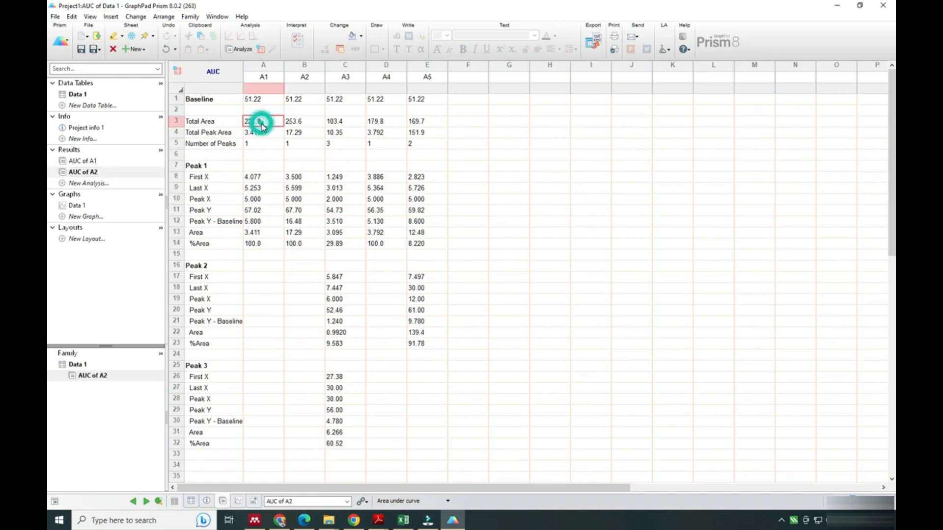
left_click(310, 123)
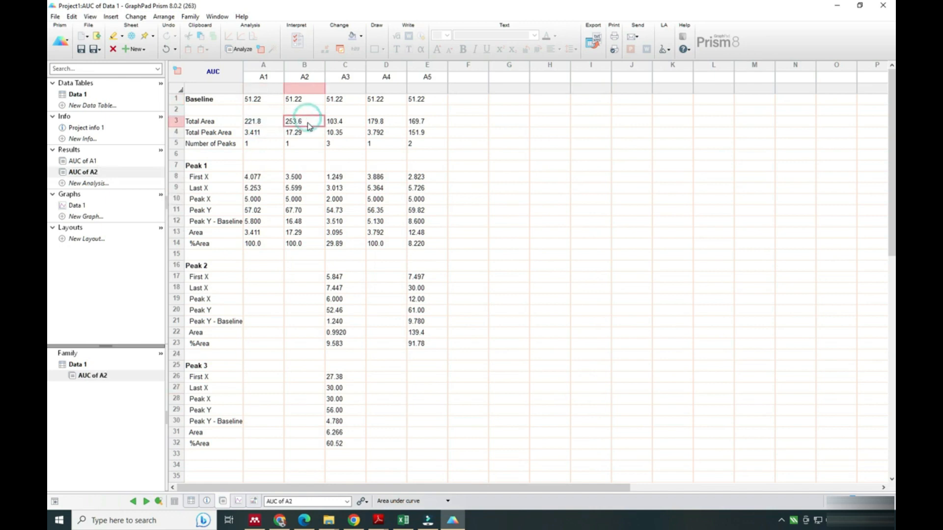
right_click(303, 69)
mouse_move(337, 185)
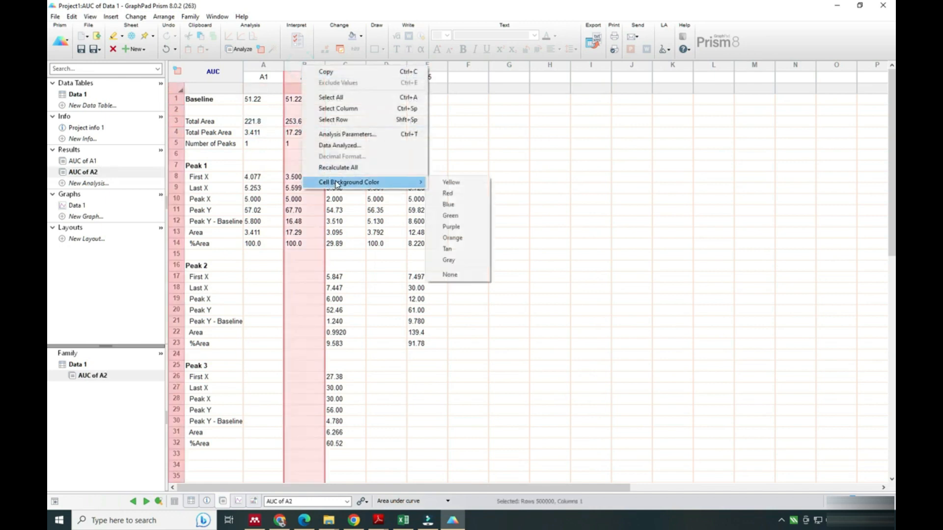
left_click(448, 204)
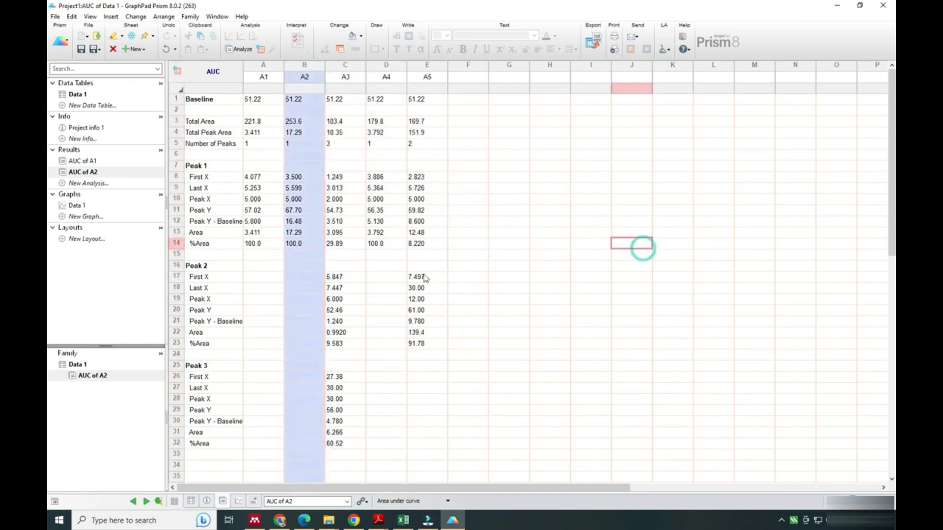
- Check the total area of A2 in the AUC of A1 results sheet for comparison
left_click(154, 163)
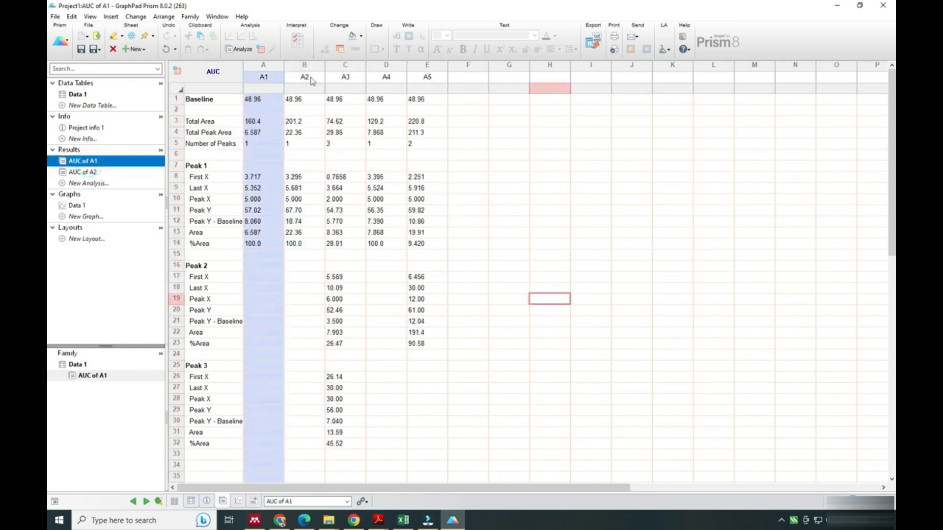
left_click(312, 69)
left_click(299, 122)
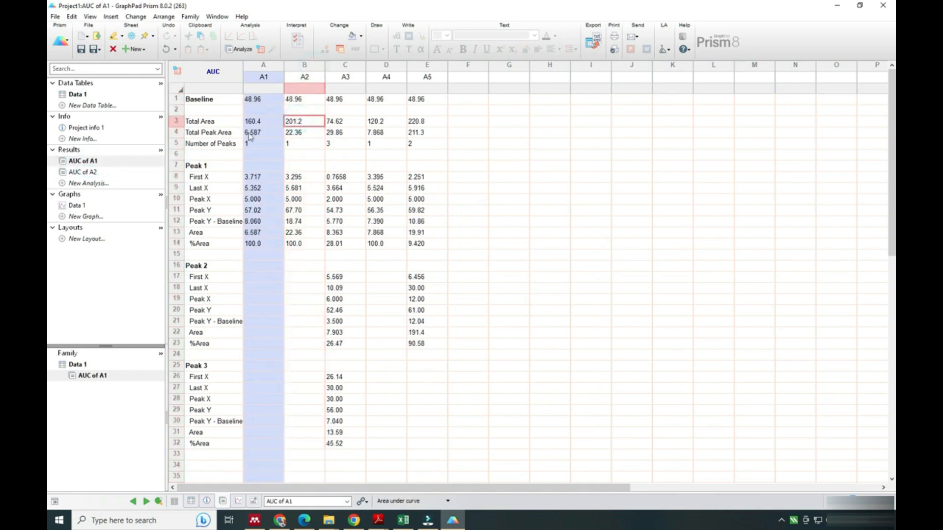
- Switch to the Raw Data Sheets 321S workbook in Excel and insert an empty column M after the Day-0 24 hr column
left_click(93, 172)
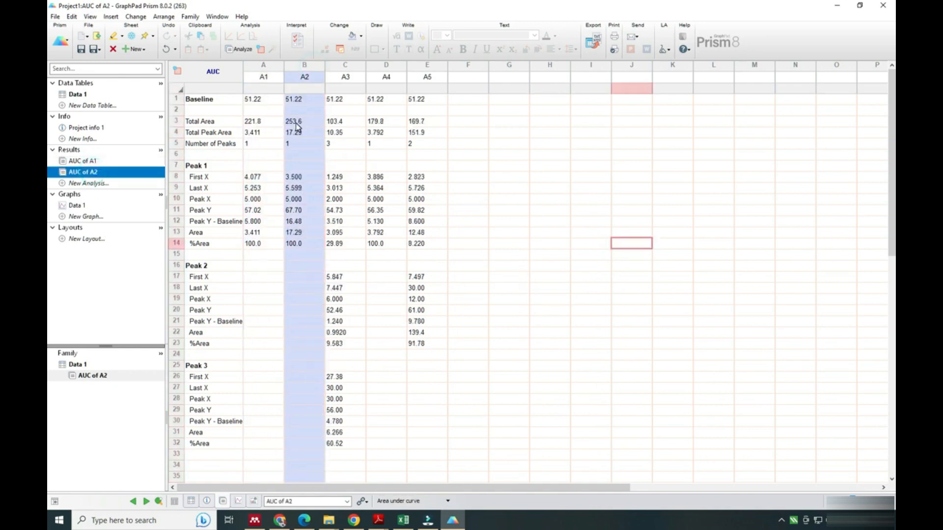
left_click(403, 520)
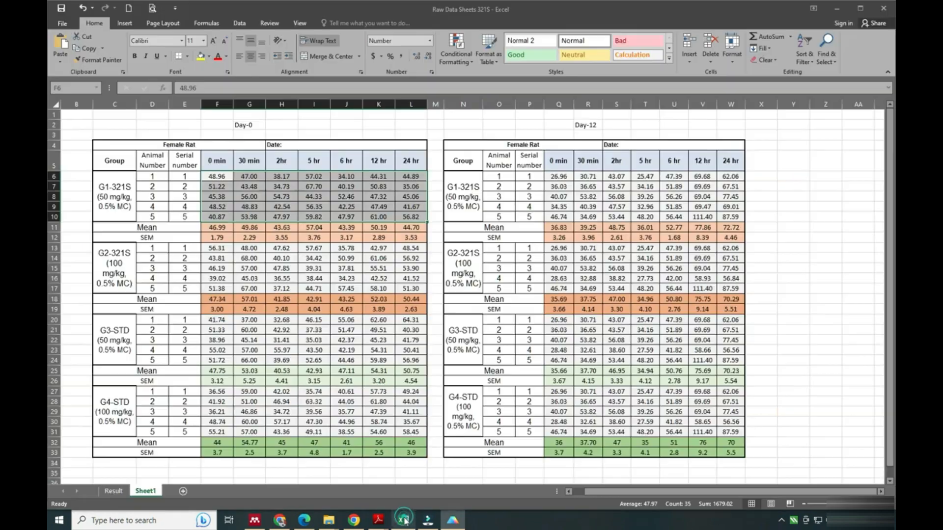
right_click(432, 104)
left_click(459, 177)
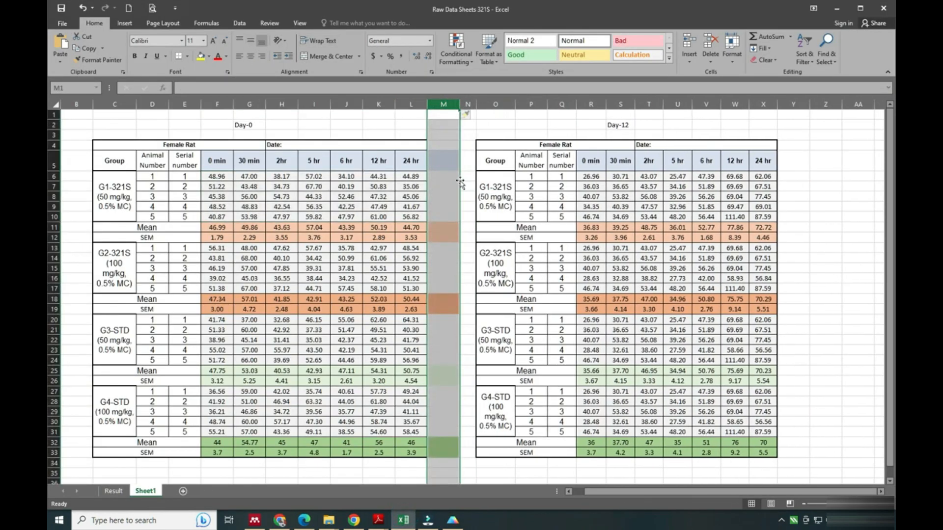
left_click(447, 228)
left_click(412, 129)
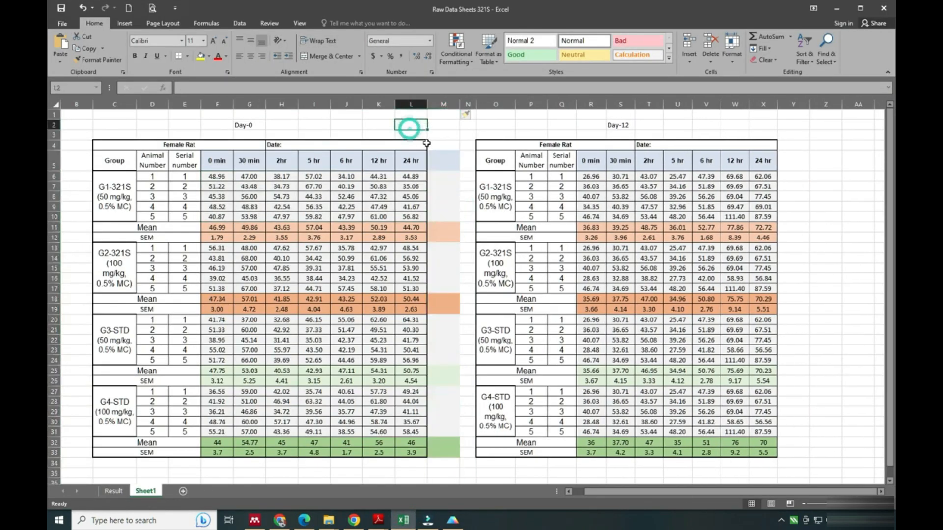
- Enter the heading AUC above the new column and move it down to cell M5, in line with the time headings
left_click(441, 145)
type("AU")
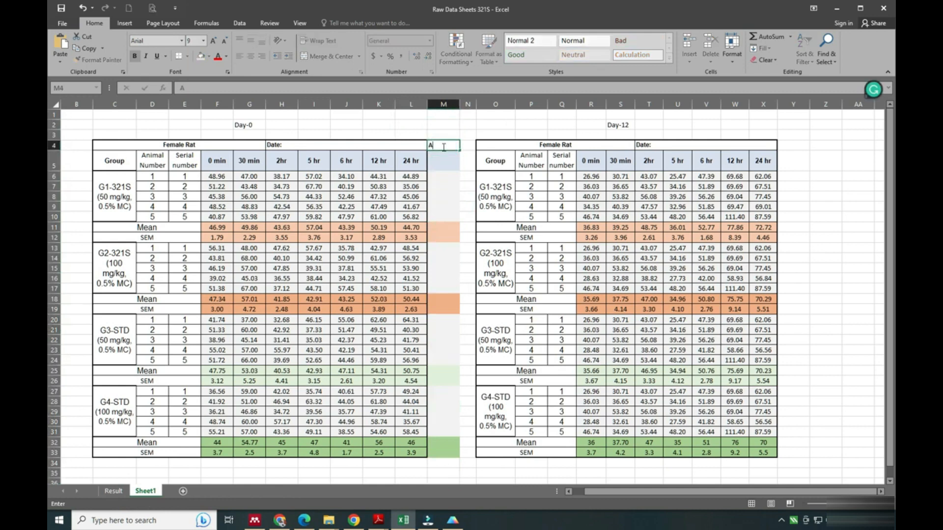
left_click(442, 209)
left_click(443, 145)
key("ctrl+c")
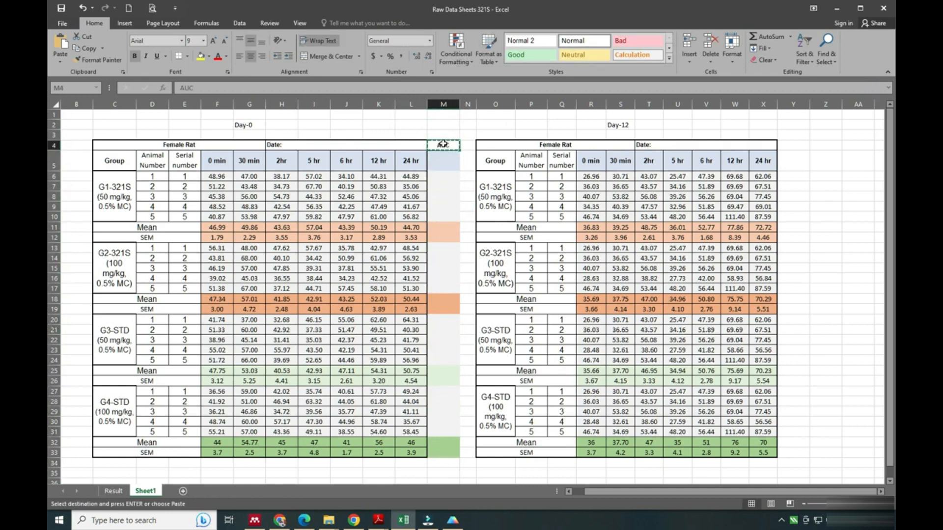
left_click(446, 162)
key("Return")
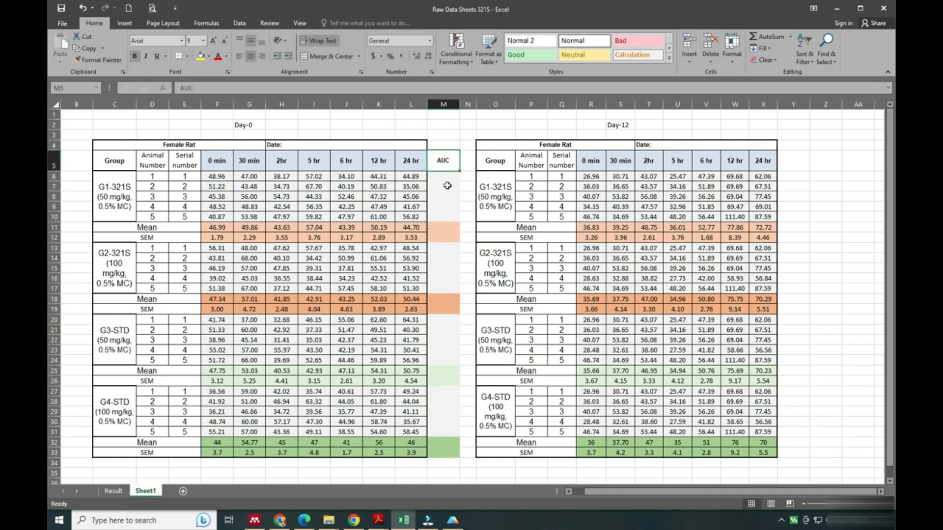
- Add borders around the five G1-321S cells of the Day-0 AUC column, M6 to M10
left_click(445, 176)
left_click_drag(445, 176, 445, 216)
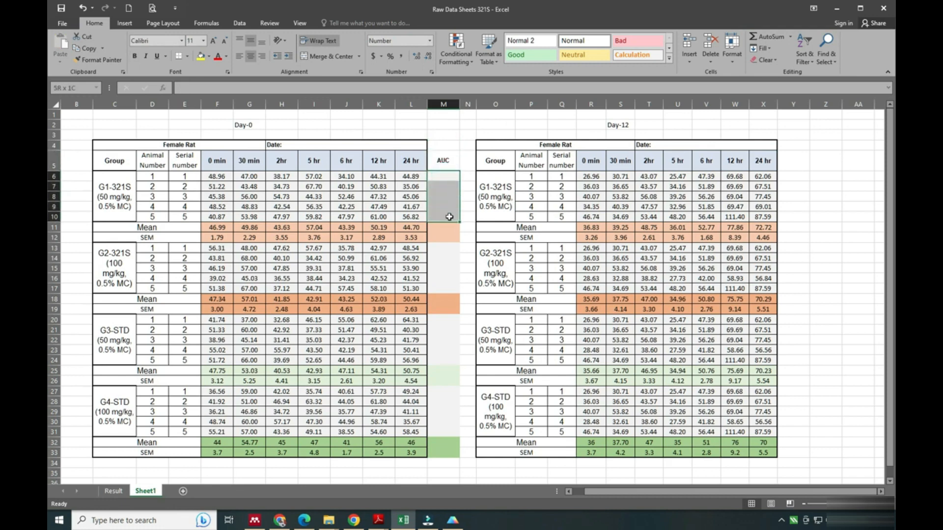
left_click(187, 56)
left_click(185, 142)
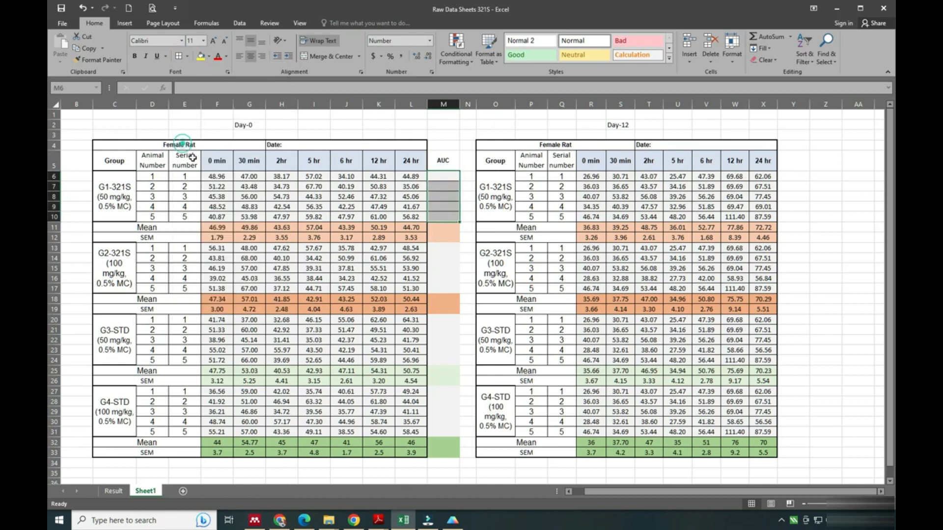
left_click(412, 288)
- Copy the total area of A1, 160.4, from the AUC of A1 sheet in GraphPad Prism into Excel cell M6 and centre it
left_click(444, 177)
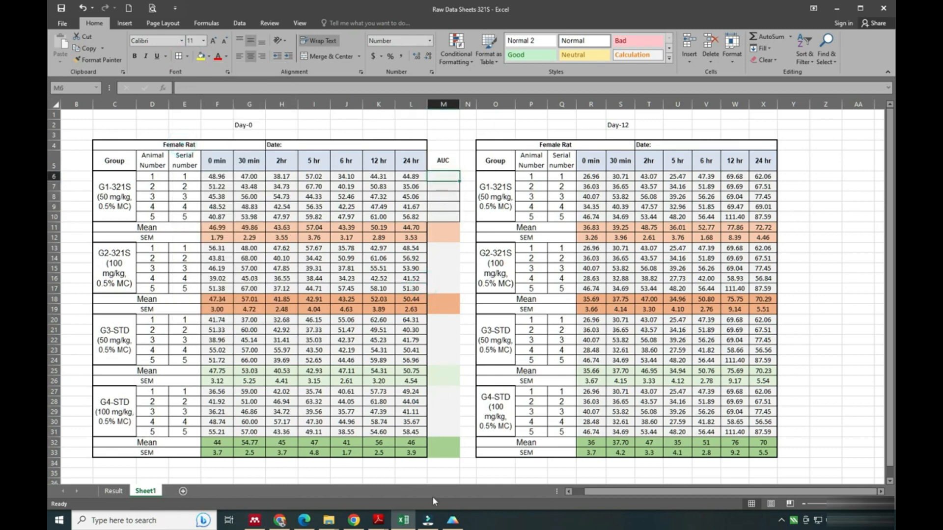
left_click(453, 520)
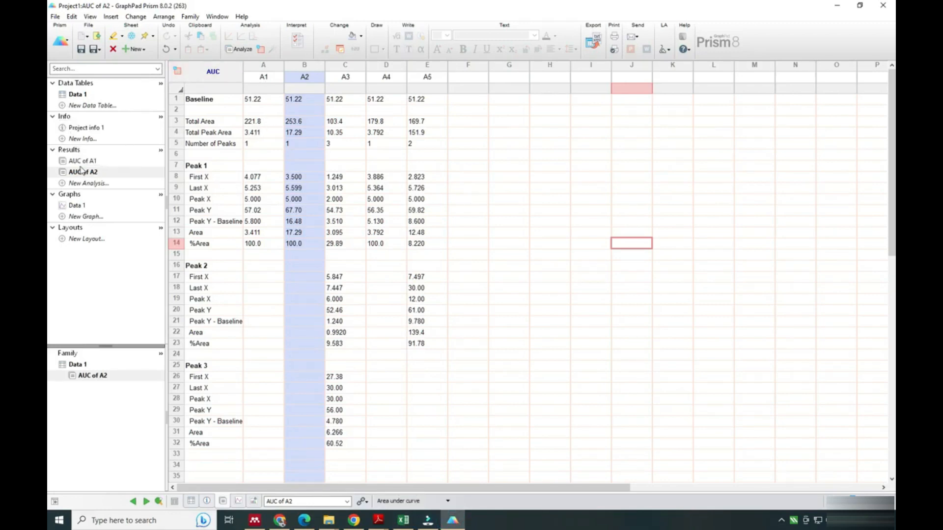
left_click(83, 161)
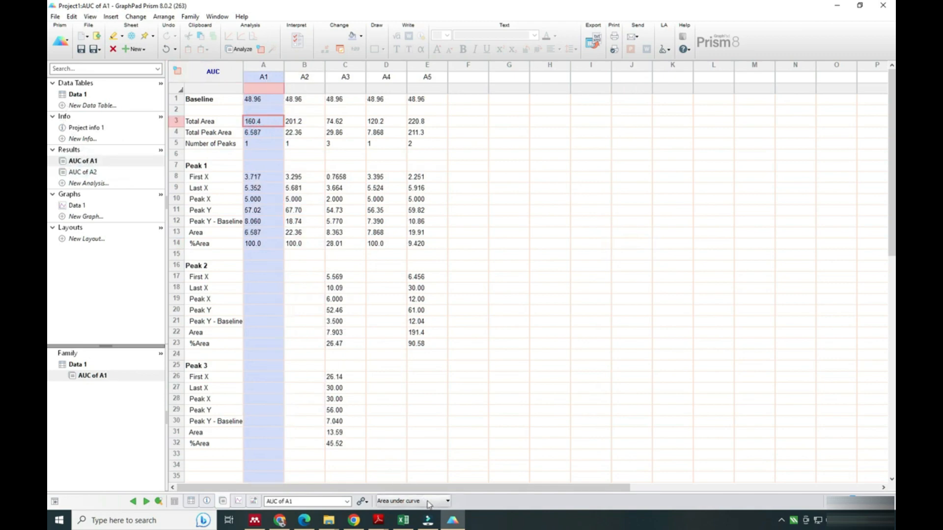
left_click(403, 520)
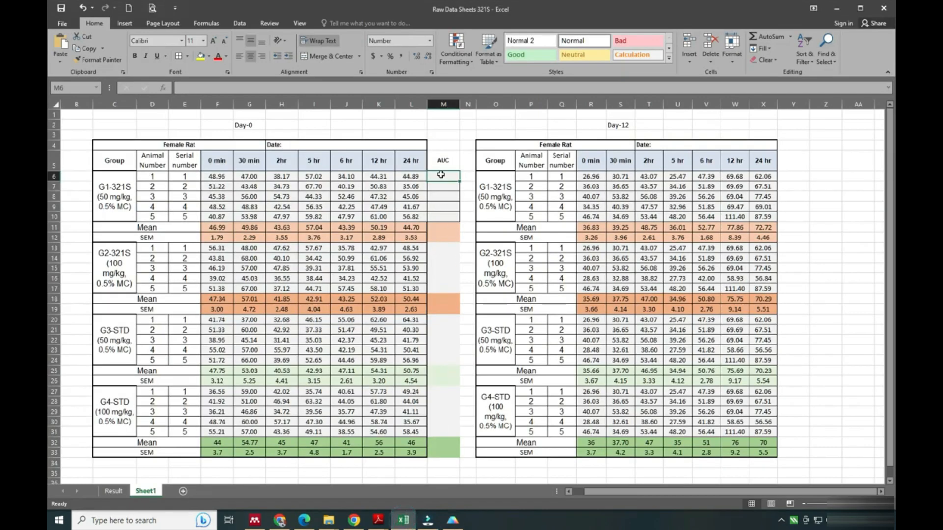
left_click(441, 174)
key("ctrl+v")
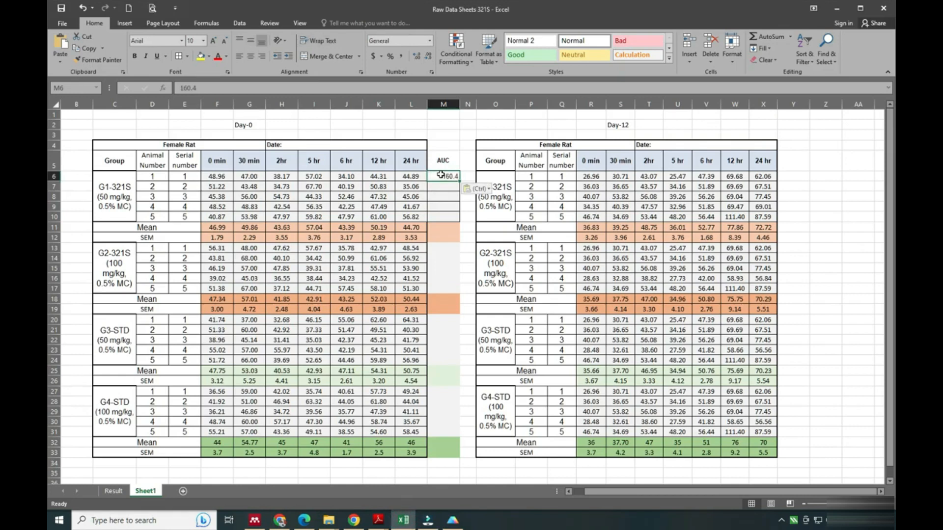
left_click(446, 220)
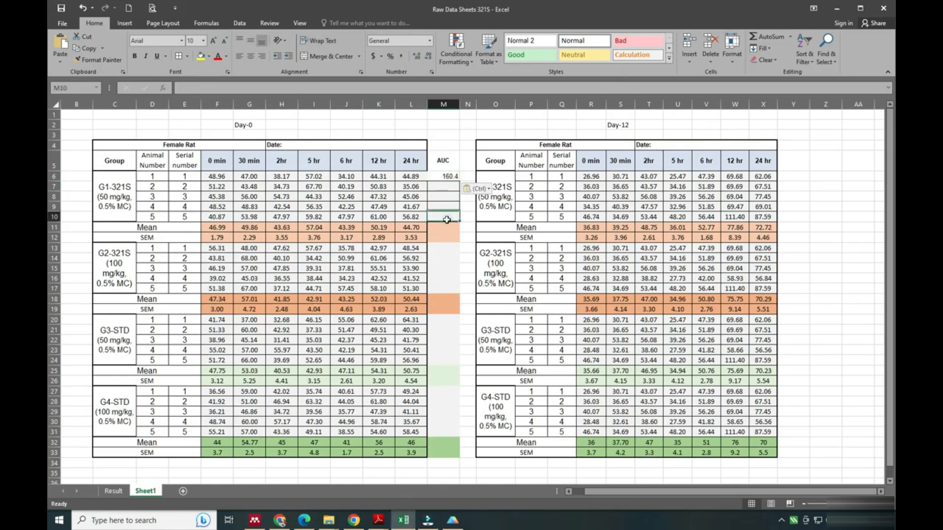
left_click(443, 175)
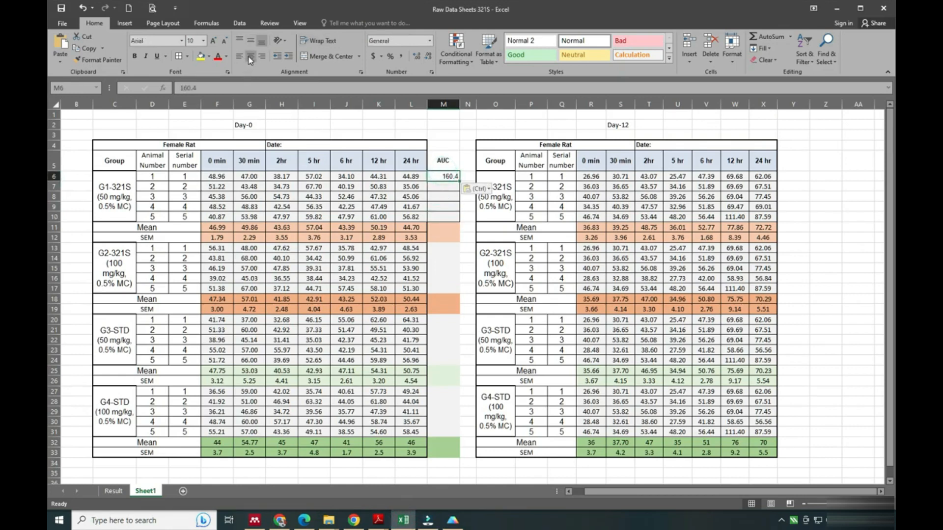
left_click(451, 187)
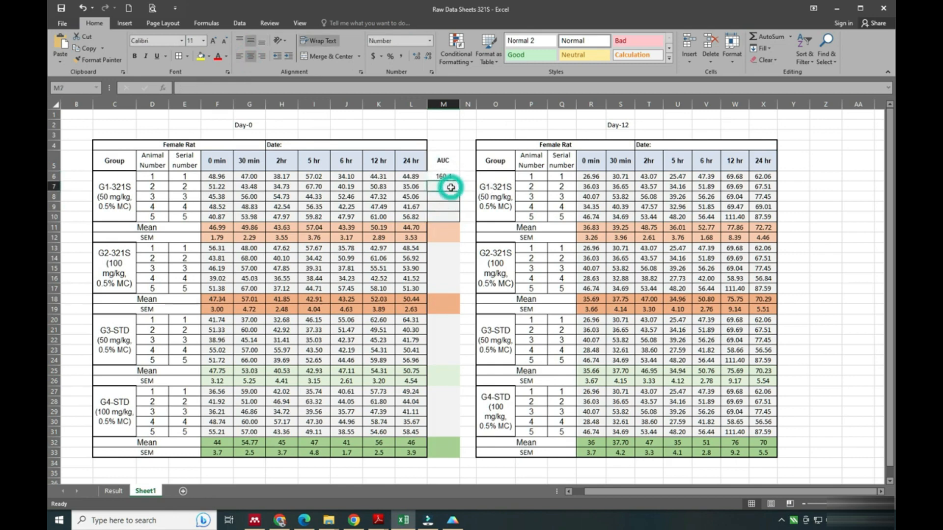
- Copy the total area of A2, 253.6, from the AUC of A2 sheet in GraphPad Prism into Excel cell M7 and centre it
left_click(452, 520)
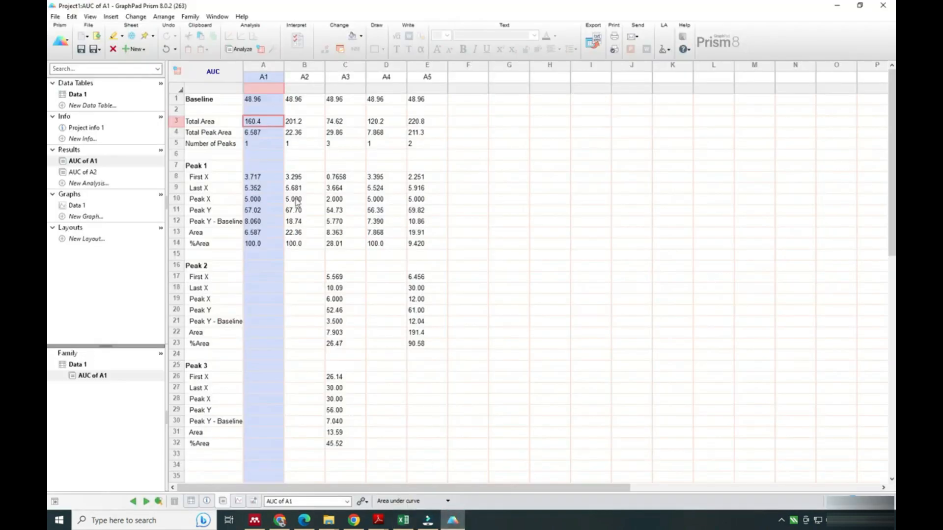
left_click(83, 171)
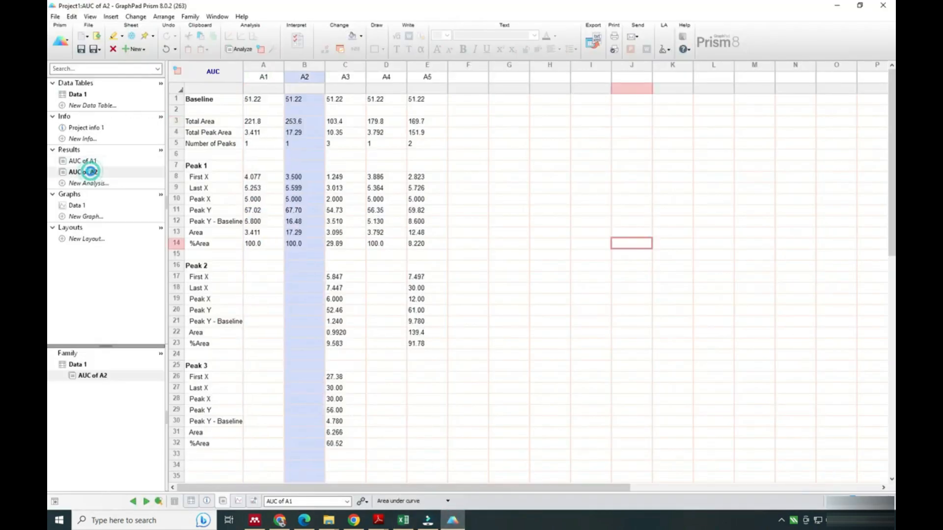
left_click(302, 122)
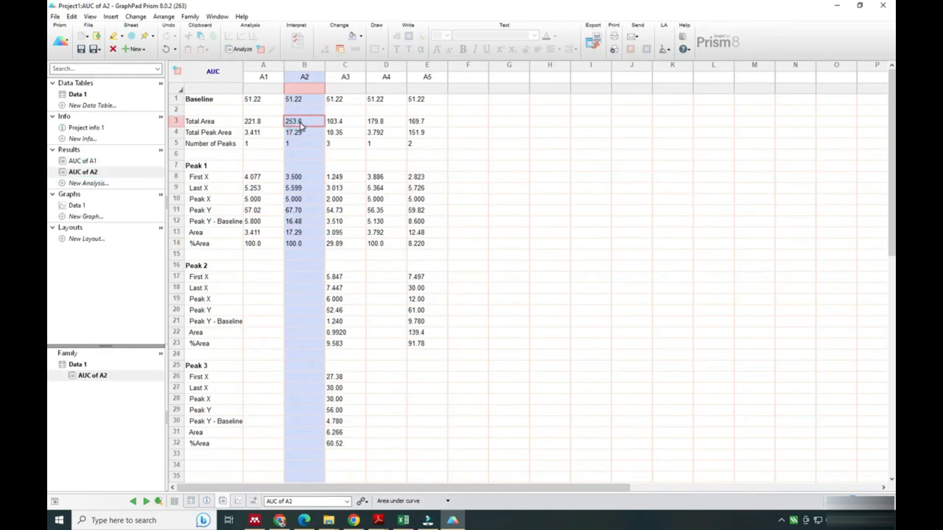
left_click(453, 519)
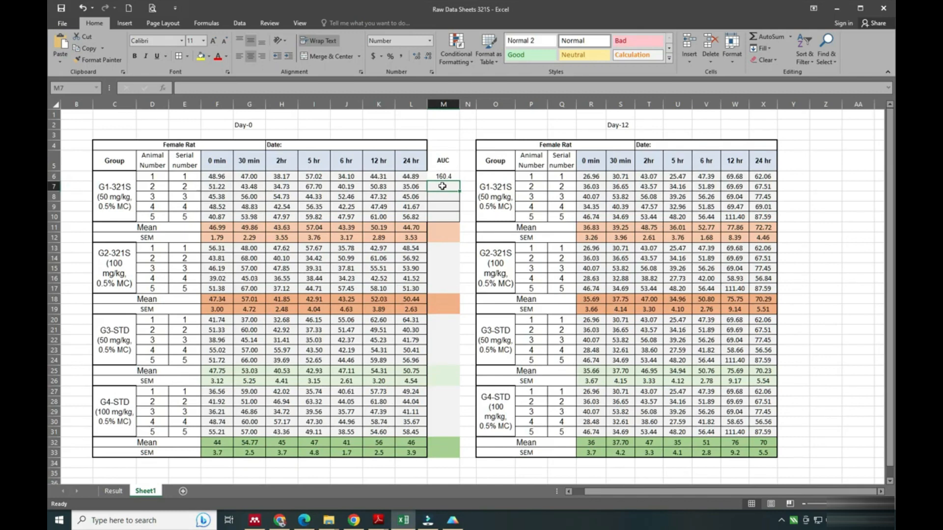
key("ctrl+v")
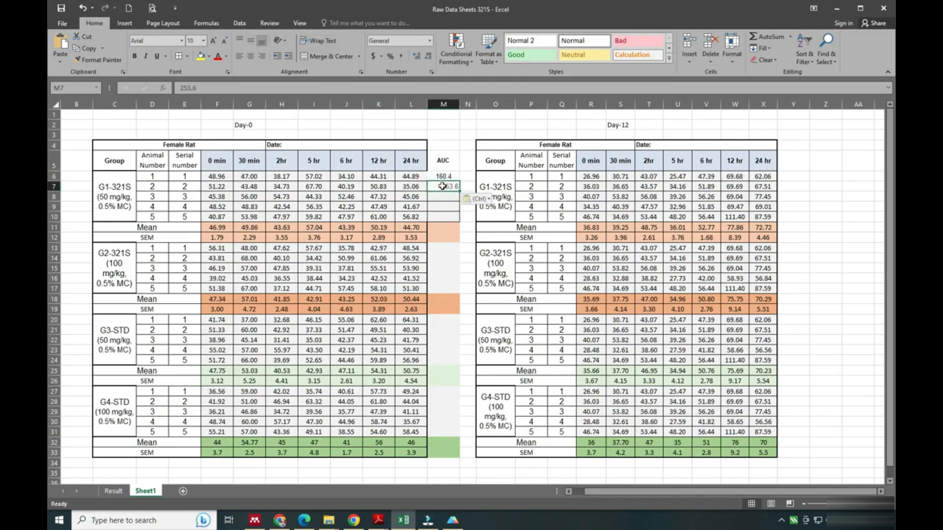
left_click(448, 237)
left_click(450, 187)
left_click(250, 56)
left_click(454, 229)
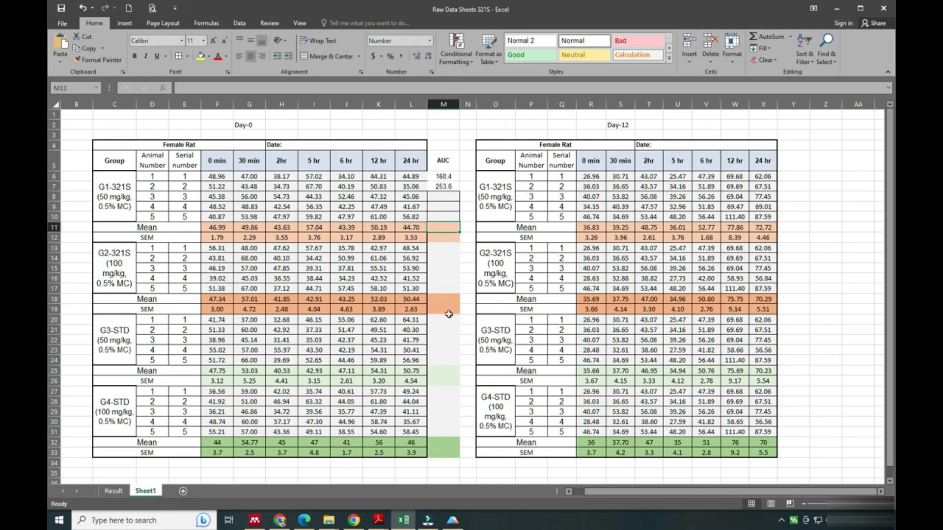
- Review the Data 0 and Data 12 tables in GraphPad Prism and the Day-0 and Day-12 AUC columns in Excel
left_click(448, 351)
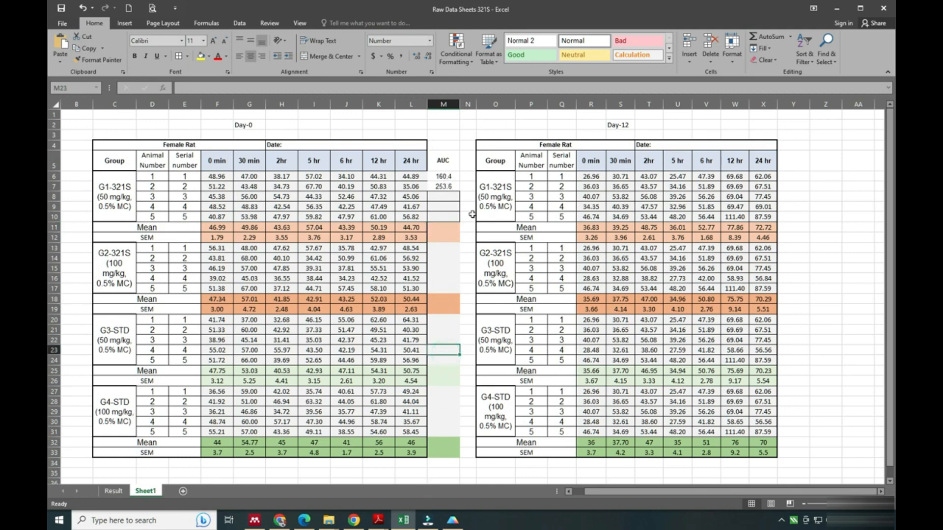
key("alt+Tab")
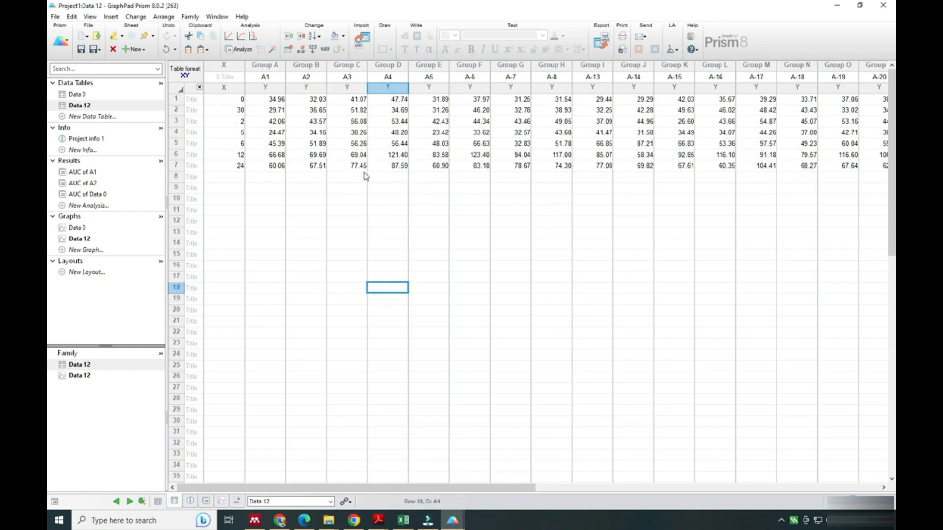
left_click(82, 100)
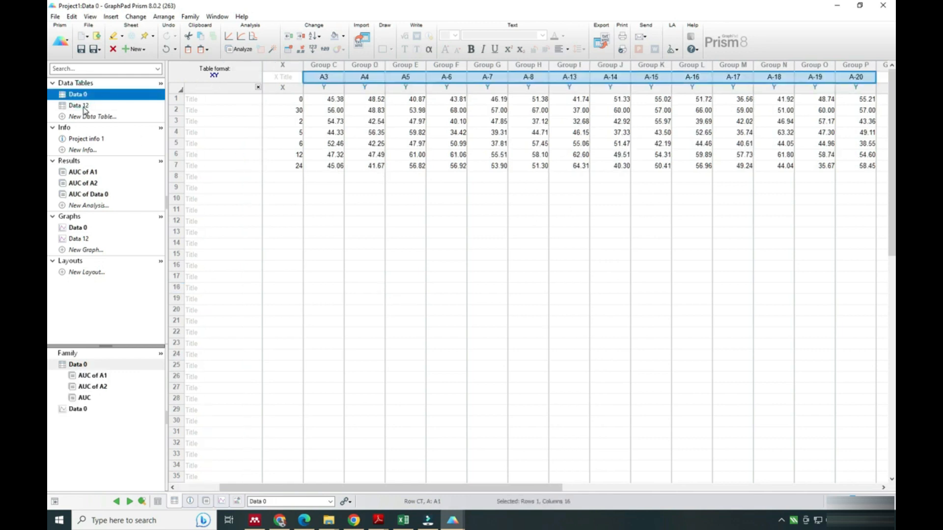
left_click(84, 107)
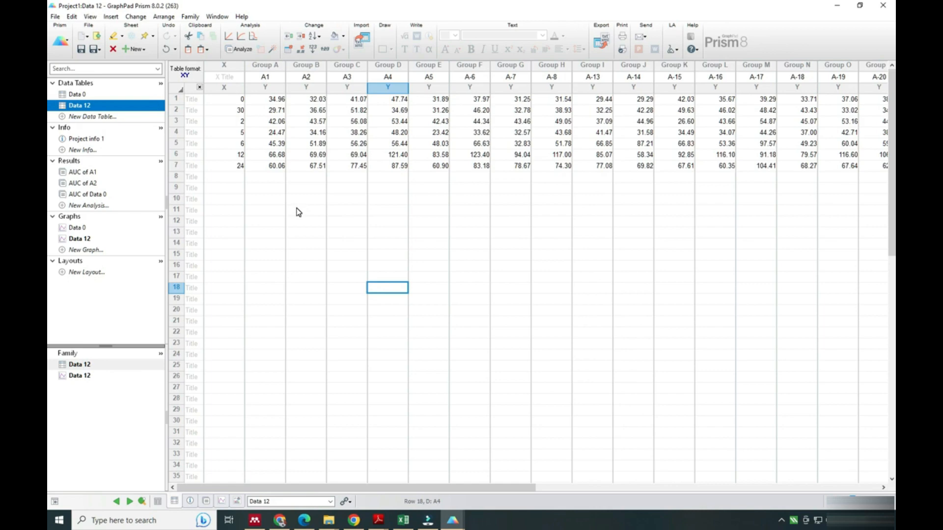
left_click(403, 521)
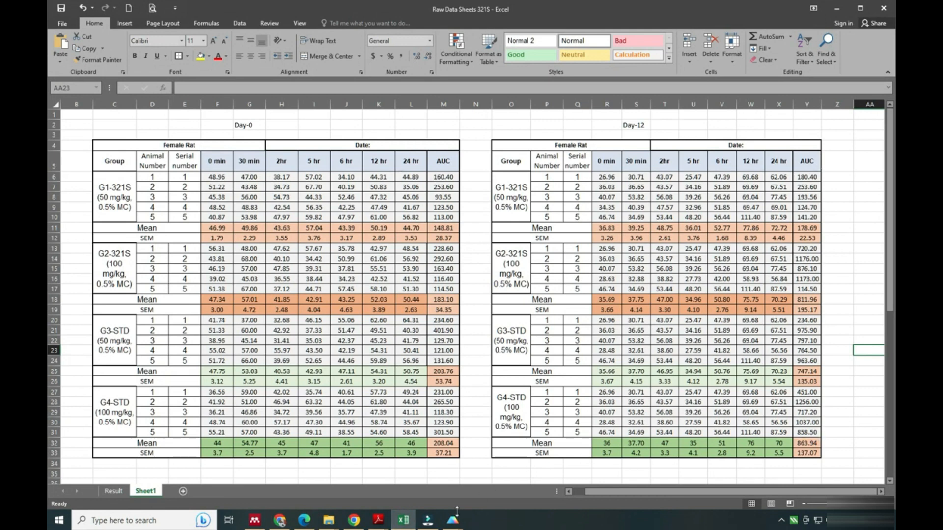
mouse_move(452, 525)
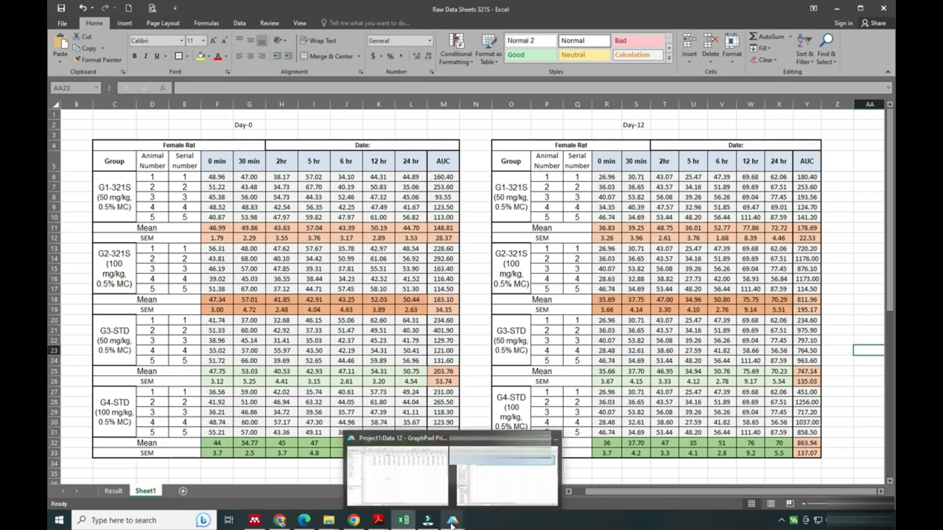
left_click(414, 489)
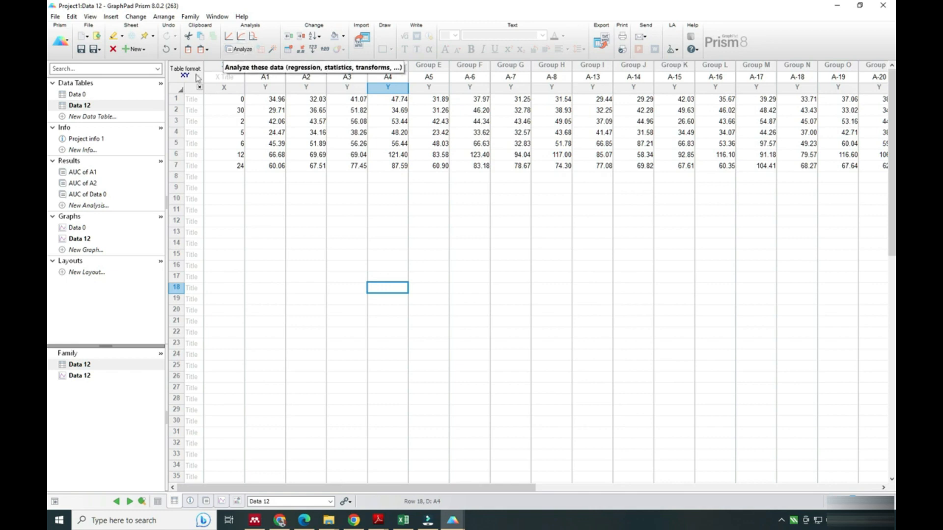
- Create a new Grouped data table with graph for error values already calculated elsewhere, entered as Mean, SEM, N
left_click(140, 50)
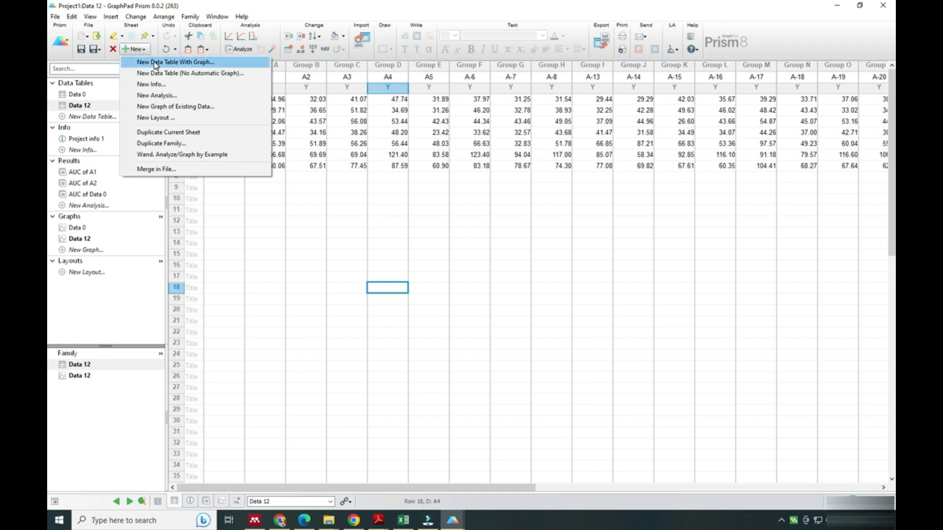
left_click(156, 63)
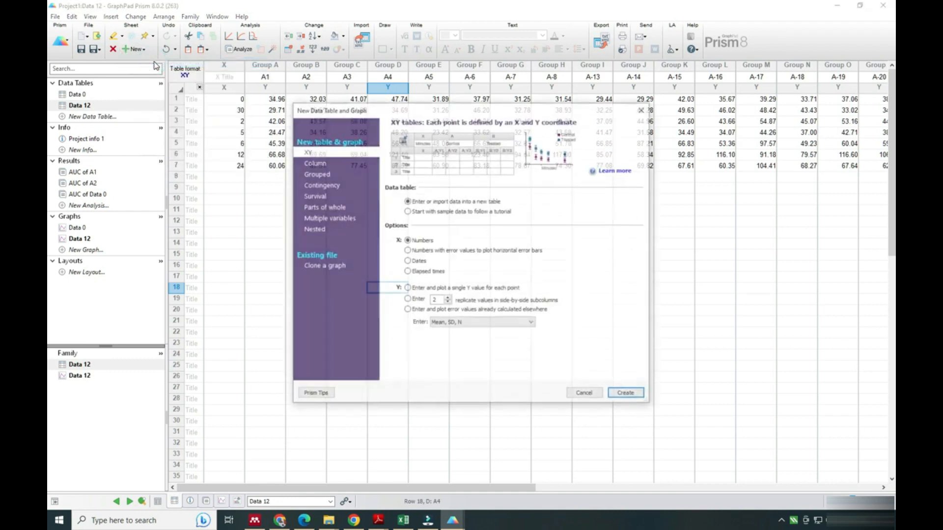
left_click(315, 172)
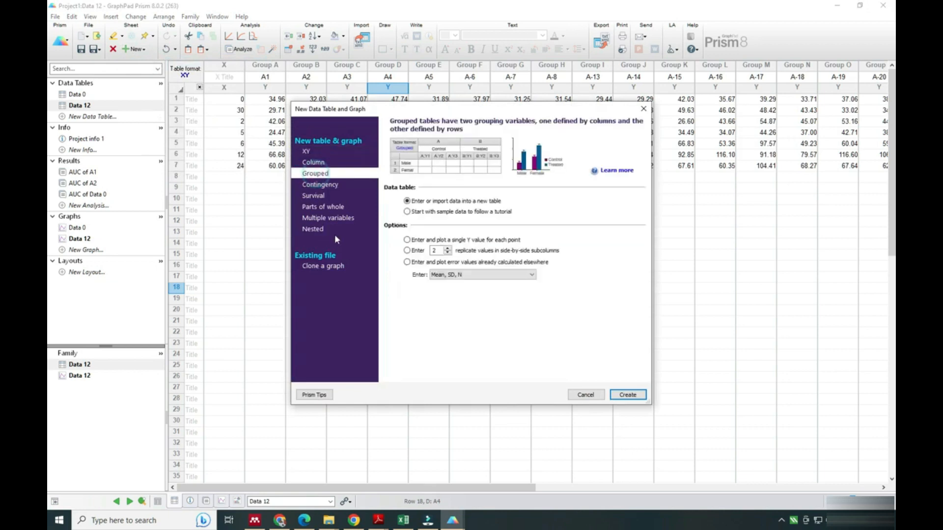
left_click(438, 263)
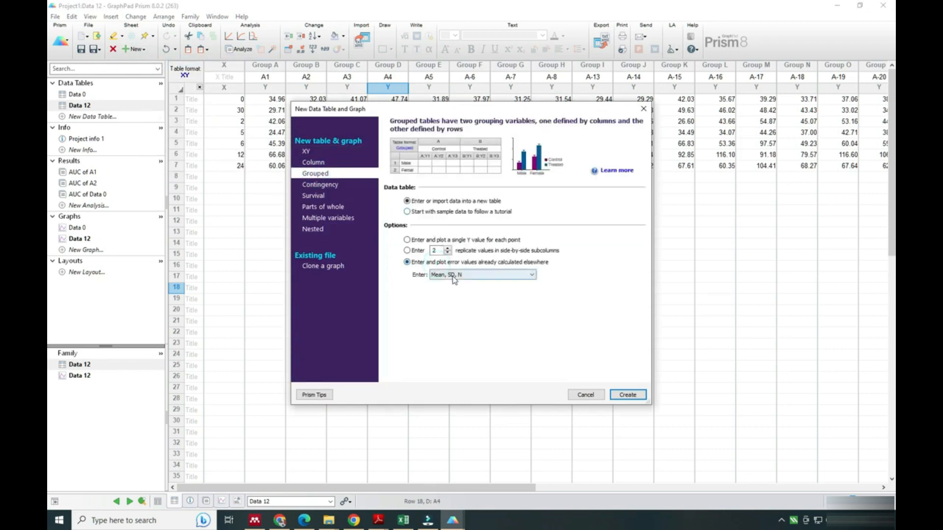
left_click(451, 275)
left_click(452, 287)
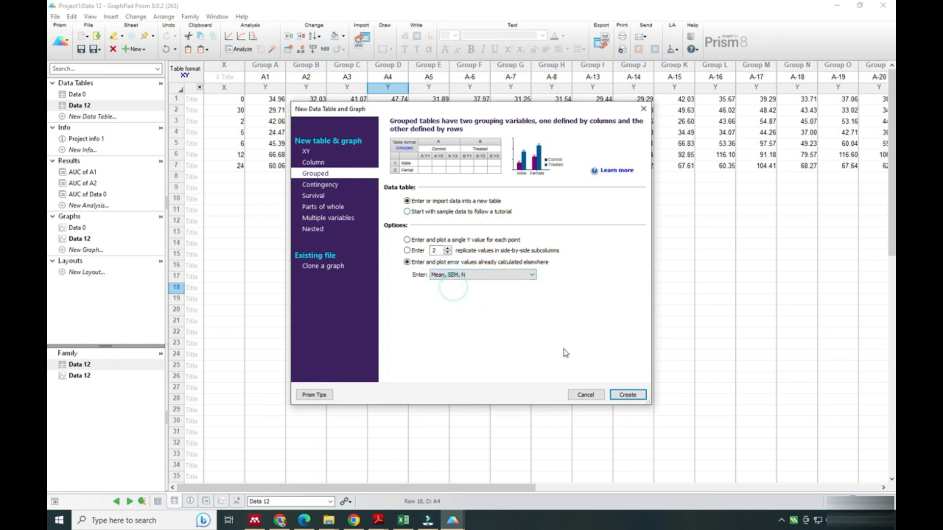
left_click(624, 399)
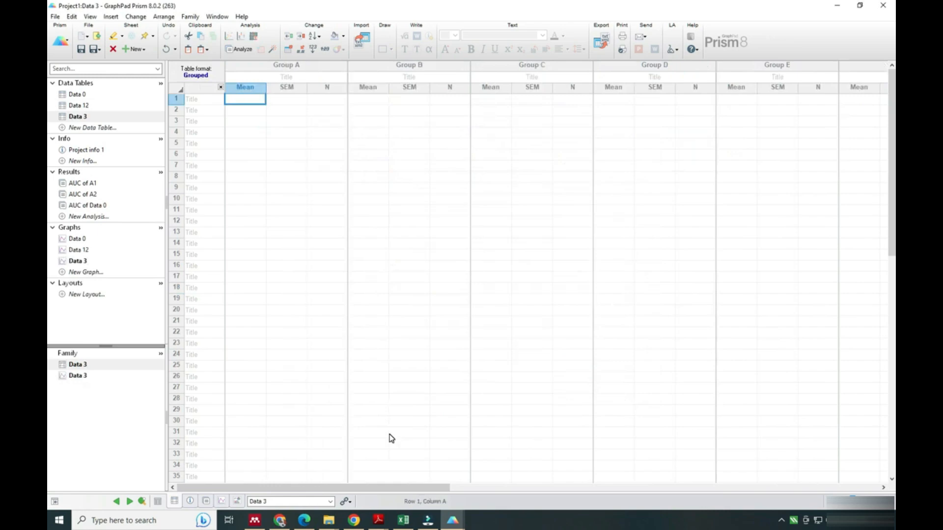
- Switch to Excel, copy the 321S (50 mg/kg text from the Day-0 G1-321S group label, and return to GraphPad Prism
left_click(403, 520)
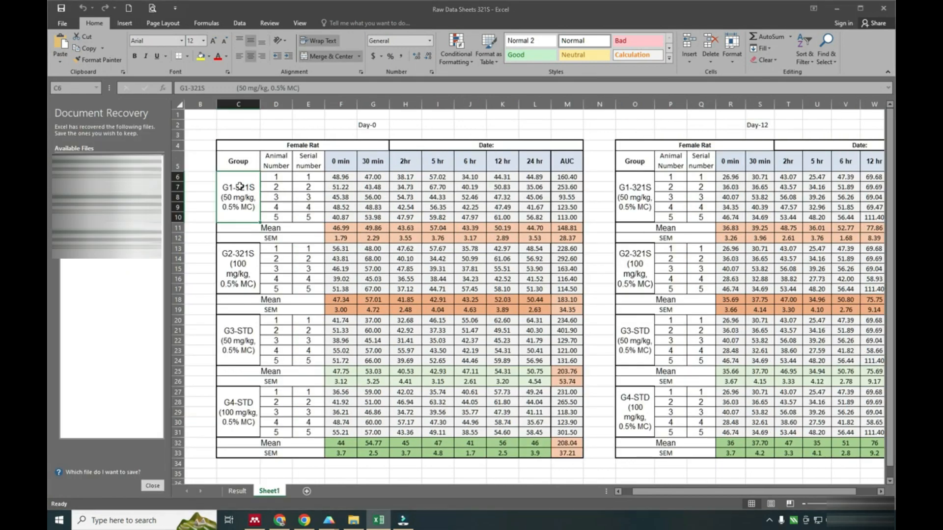
double_click(225, 185)
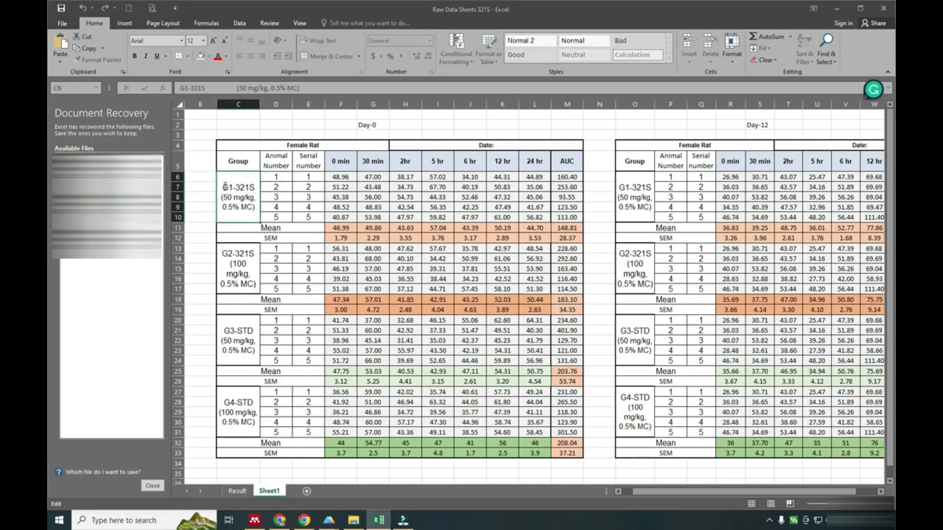
left_click_drag(234, 186, 253, 197)
key("ctrl+c")
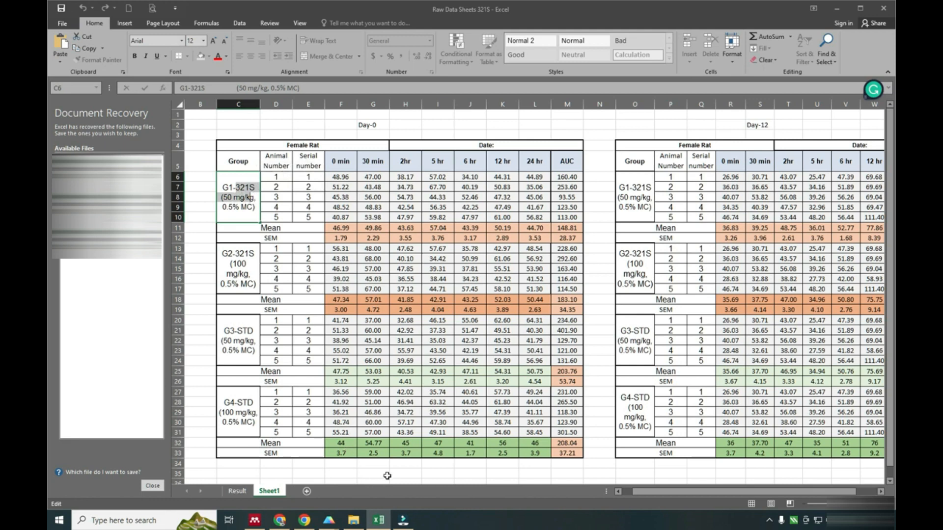
left_click(837, 9)
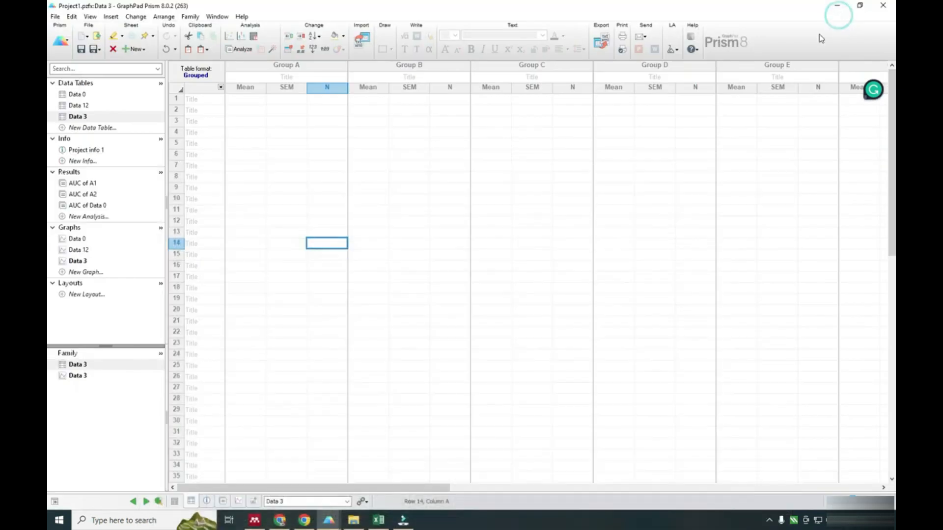
- Open the column titles of the Data 3 table and title group A 321S-50 mg/kg
double_click(285, 78)
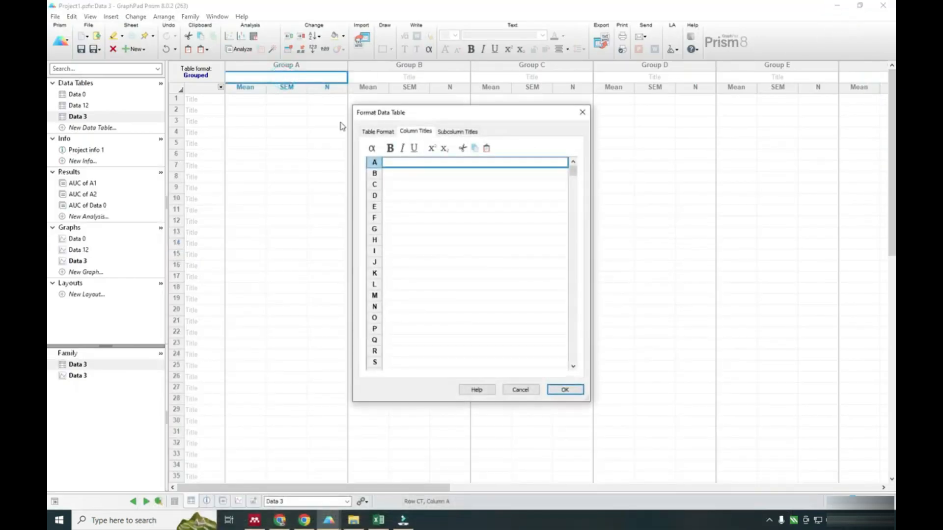
left_click(391, 162)
key("ctrl+v")
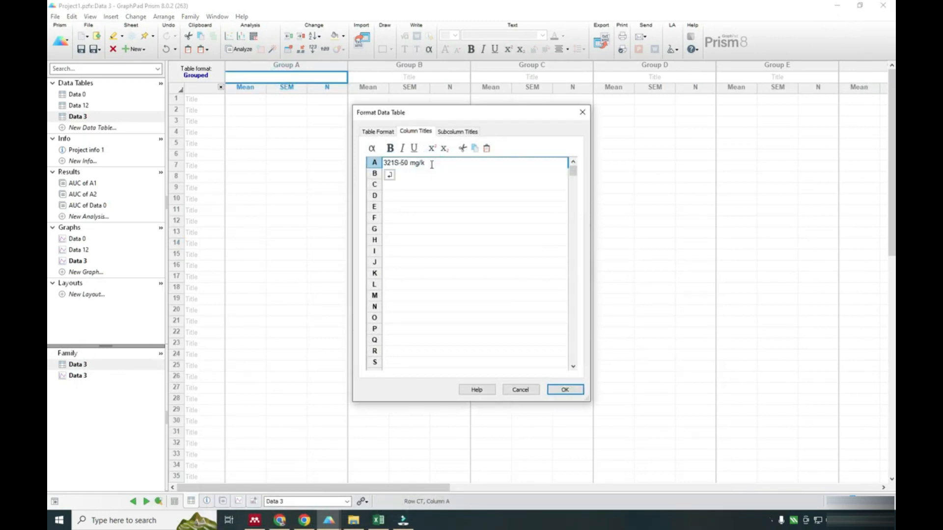
type("g")
- Copy the group A title into group B and change its dose so it reads 321S-100 mg/kg
left_click_drag(431, 164, 385, 160)
key("ctrl+c")
left_click(397, 174)
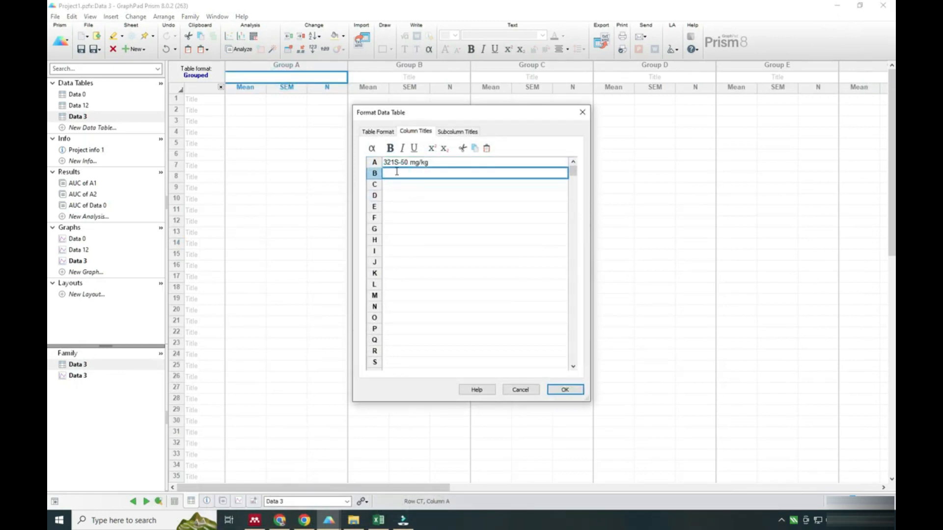
key("ctrl+v")
left_click(404, 174)
key("BackSpace")
type("10")
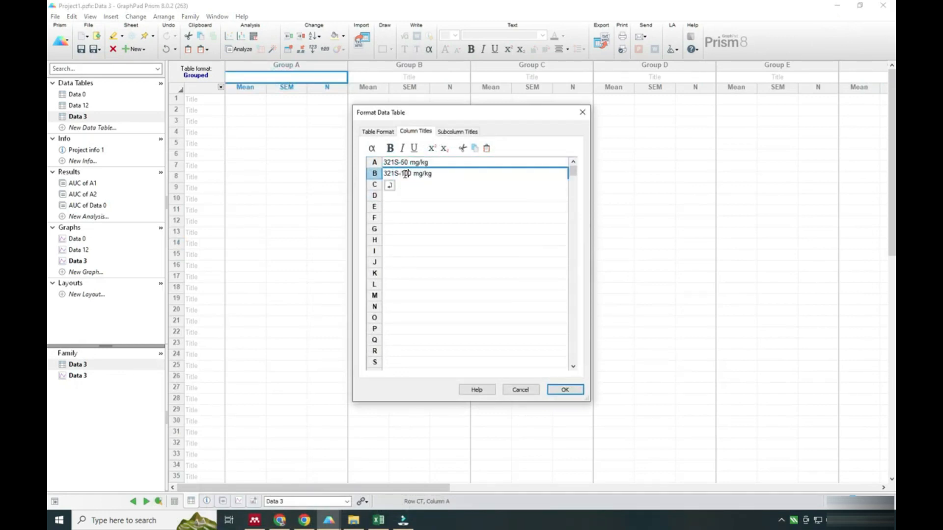
- Title group C STD-50 mg/kg and group D STD-100 mg/kg, and apply the column titles to the table
left_click(419, 185)
type("ST")
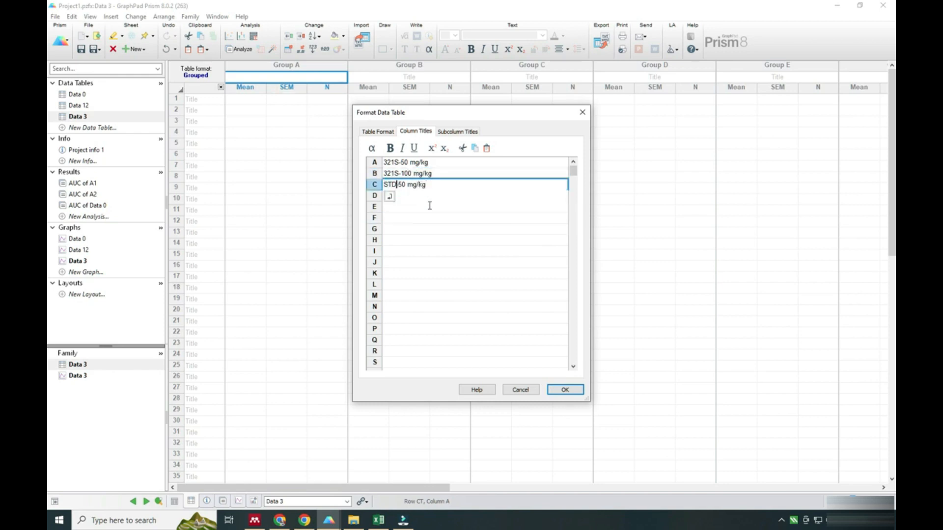
type("D")
left_click_drag(432, 187, 405, 202)
left_click(397, 196)
type("STD-50 mg/kg")
type("100")
left_click(456, 295)
left_click(562, 391)
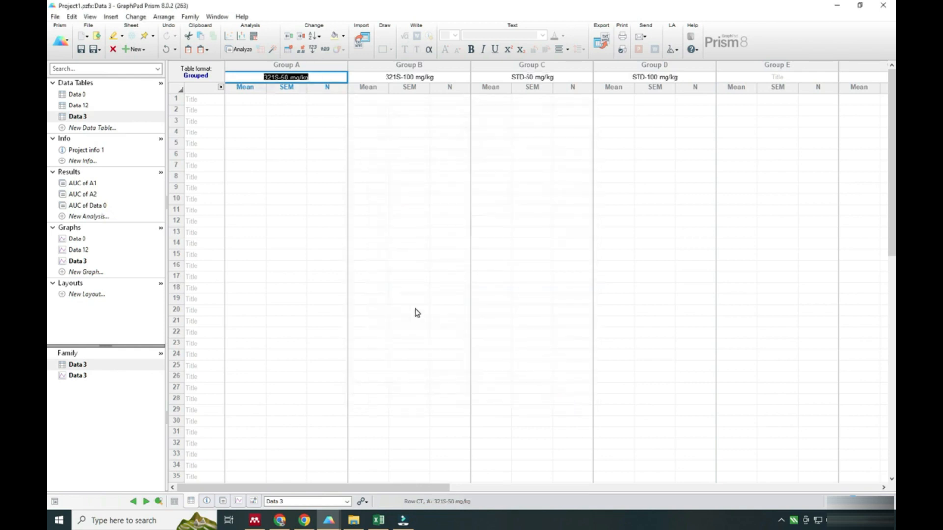
left_click(415, 309)
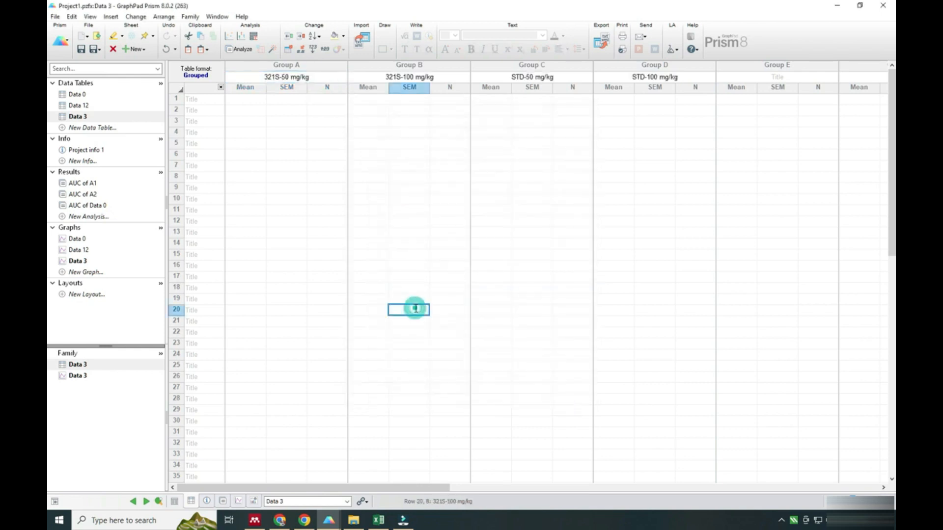
- In Excel, copy the Day-0 AUC mean and SEM cells of all four groups: M11:M12, M18:M19, M25:M26 and M32:M33
left_click(250, 97)
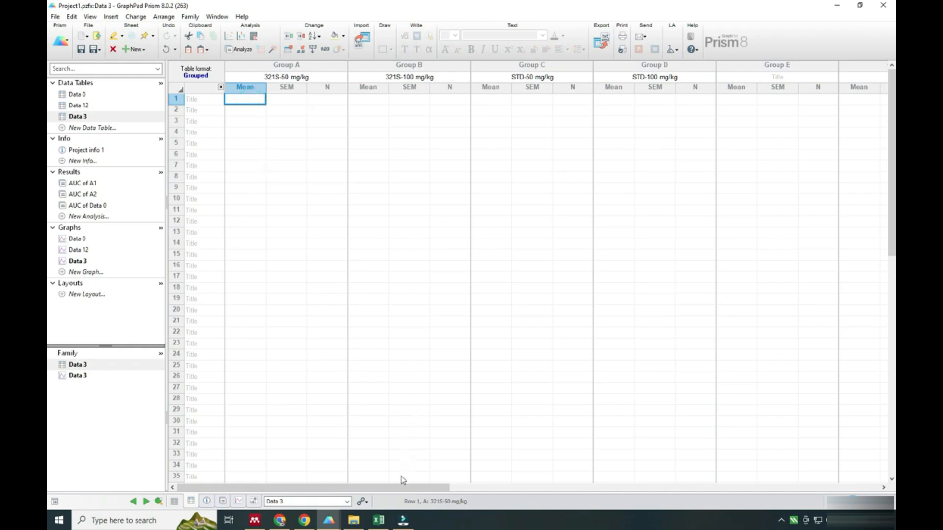
left_click(378, 521)
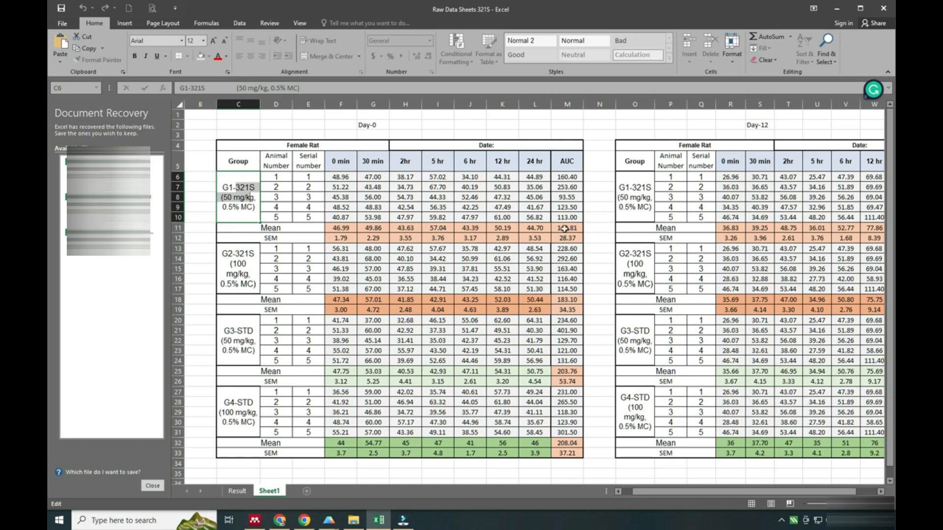
left_click_drag(564, 229, 564, 239)
key("ctrl+c")
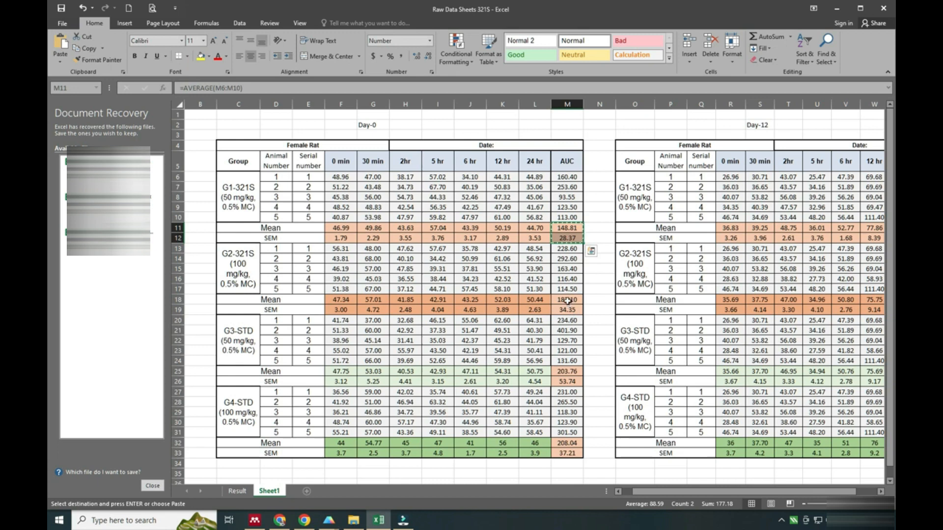
left_click_drag(567, 300, 569, 309)
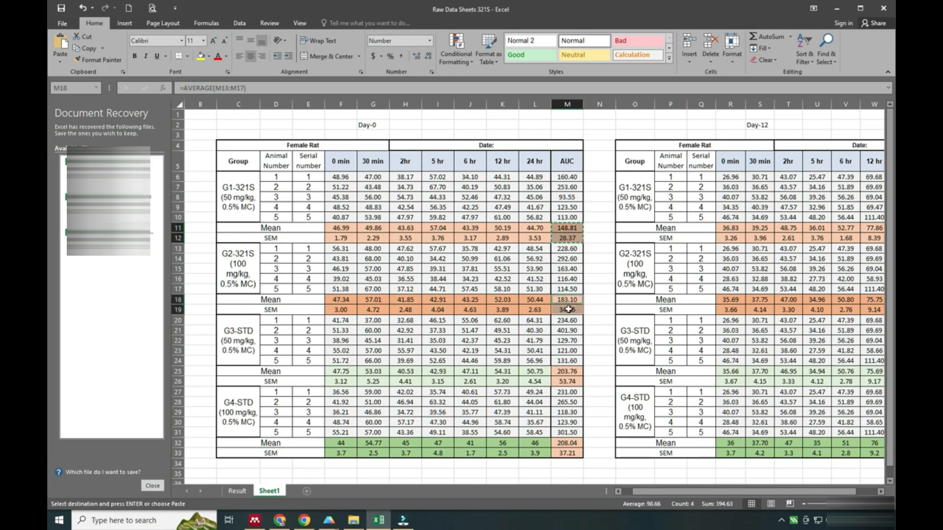
mouse_move(568, 371)
left_mouse_down()
mouse_move(569, 391)
mouse_move(570, 382)
left_mouse_up()
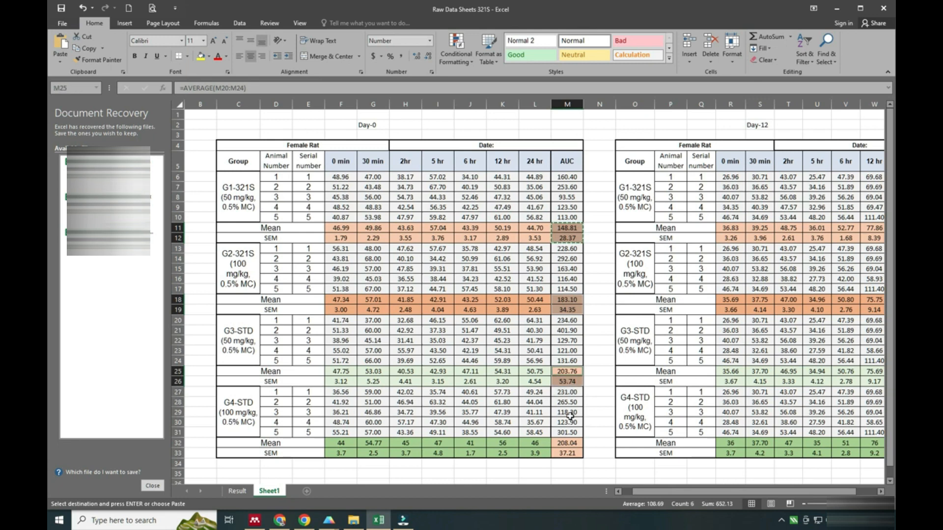
left_click_drag(567, 442, 568, 451)
key("ctrl+c")
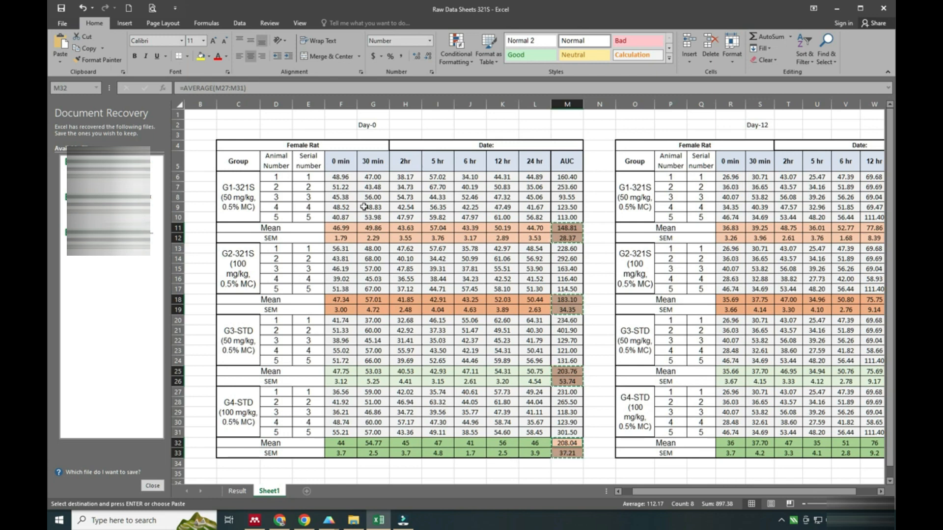
- Paste the copied mean and SEM values into M37:M44 below the Day-0 table and show them with one decimal place
scroll(384, 298, "down", 7)
left_click(567, 268)
key("Return")
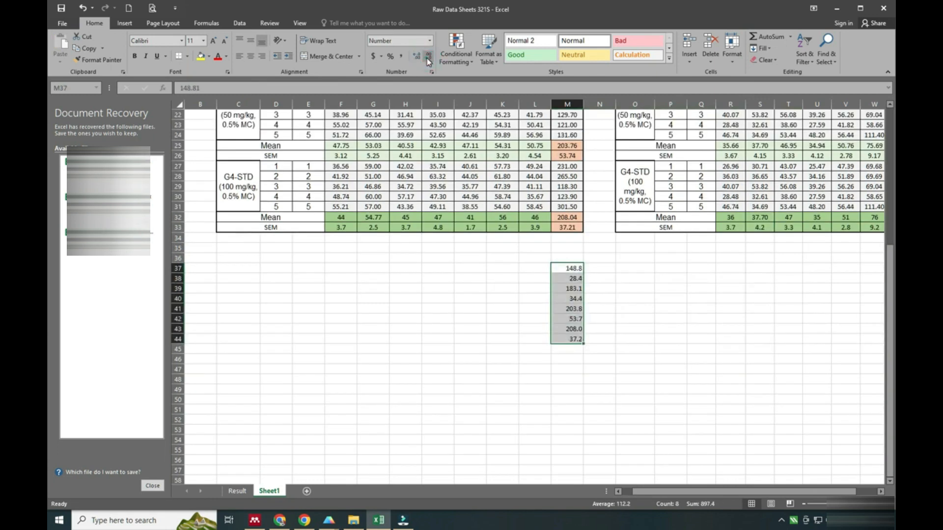
left_click(610, 344)
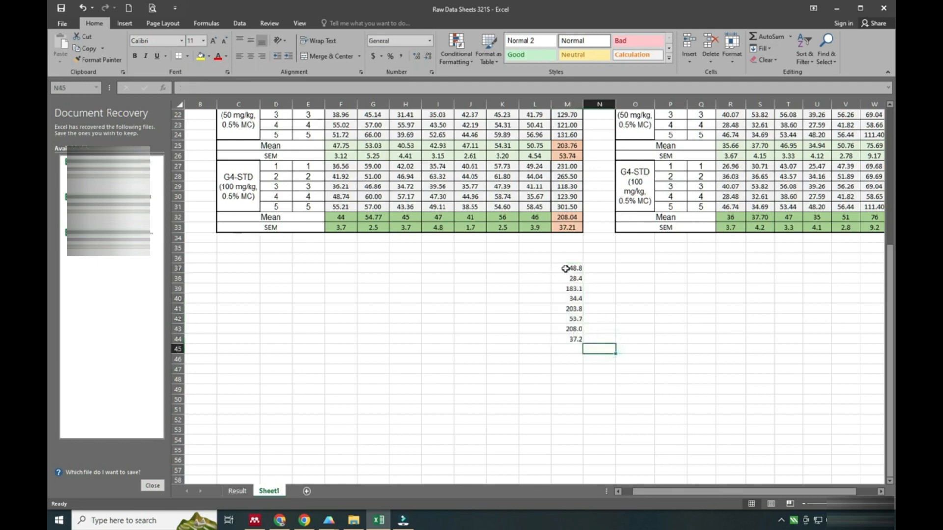
- Copy M37:M44 from Excel into the group A Mean column of Data 3 in GraphPad Prism, starting at row 5
left_click_drag(566, 268, 569, 337)
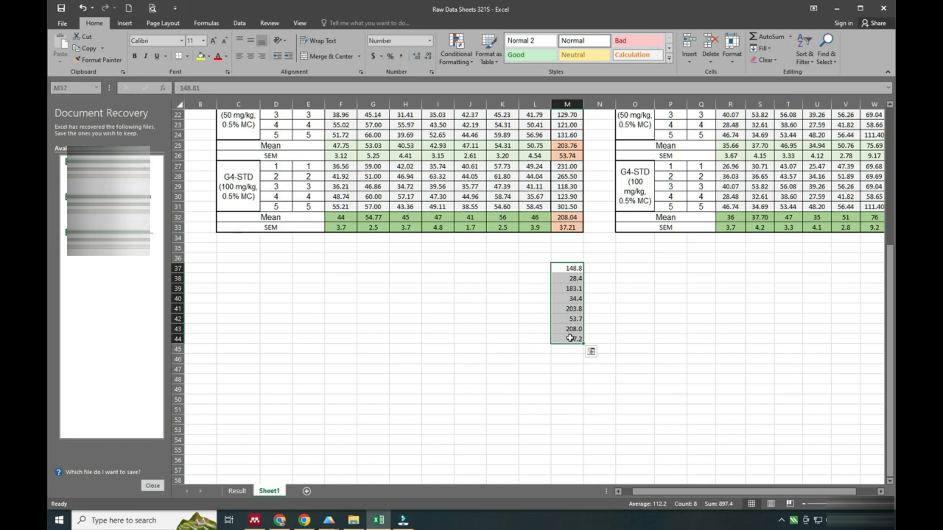
key("ctrl+c")
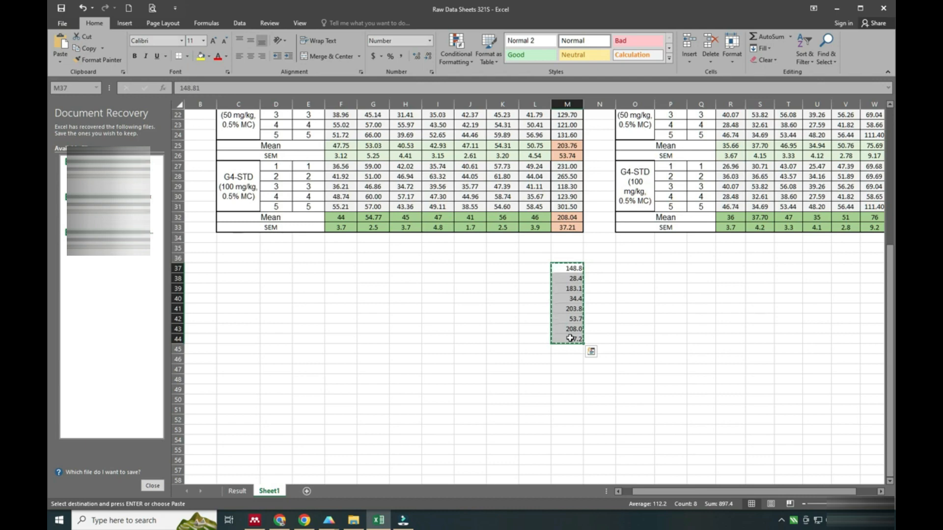
left_click(377, 522)
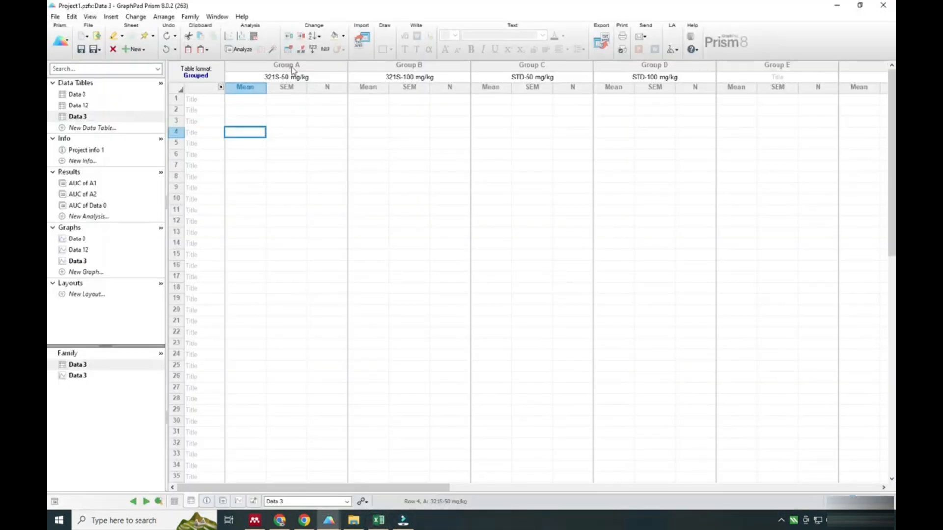
left_click(253, 144)
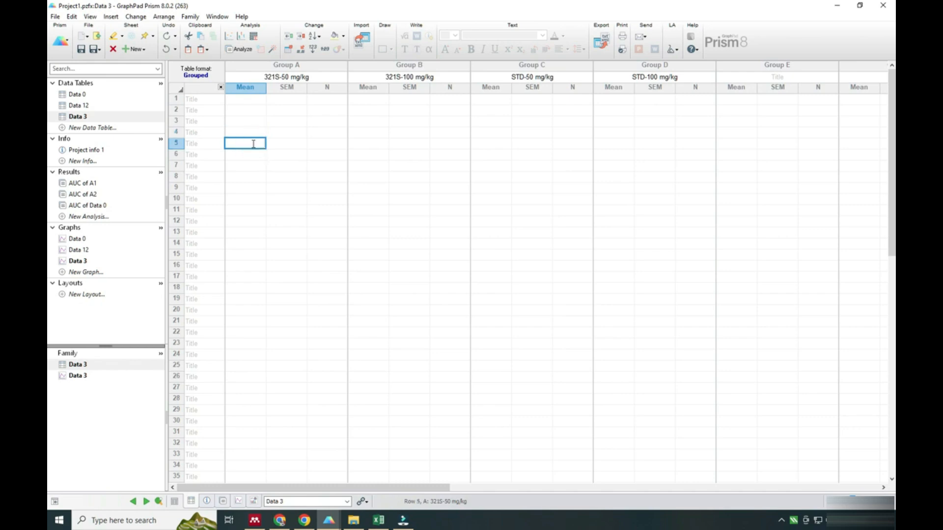
key("ctrl+v")
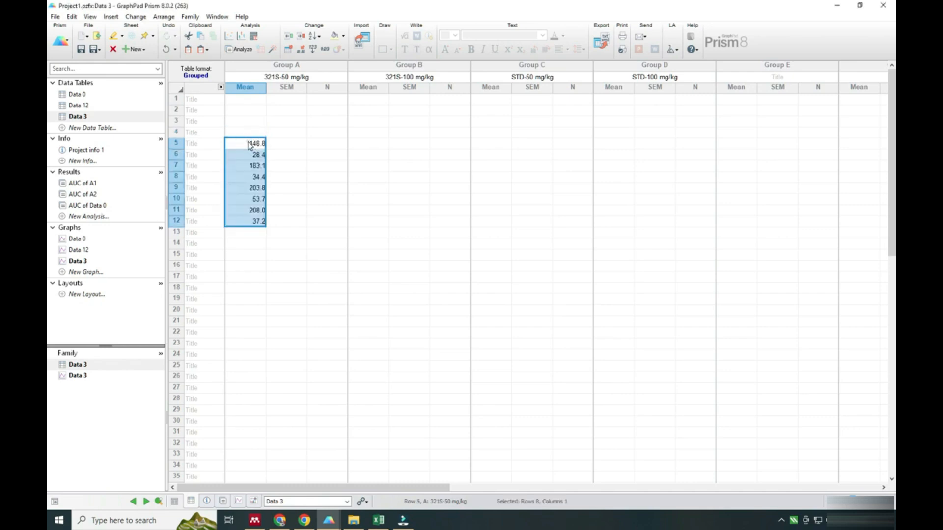
- Move 148.8 and 28.4 from rows 5 and 6 into row 1 of 321S-50 mg/kg, transposed as Mean and SEM
left_click(329, 199)
left_click_drag(252, 143, 256, 157)
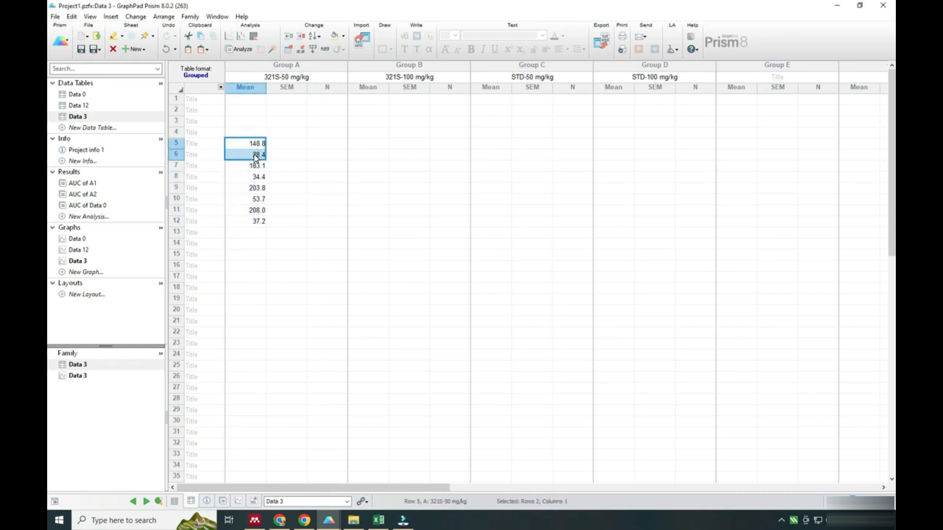
key("Delete")
left_click(248, 99)
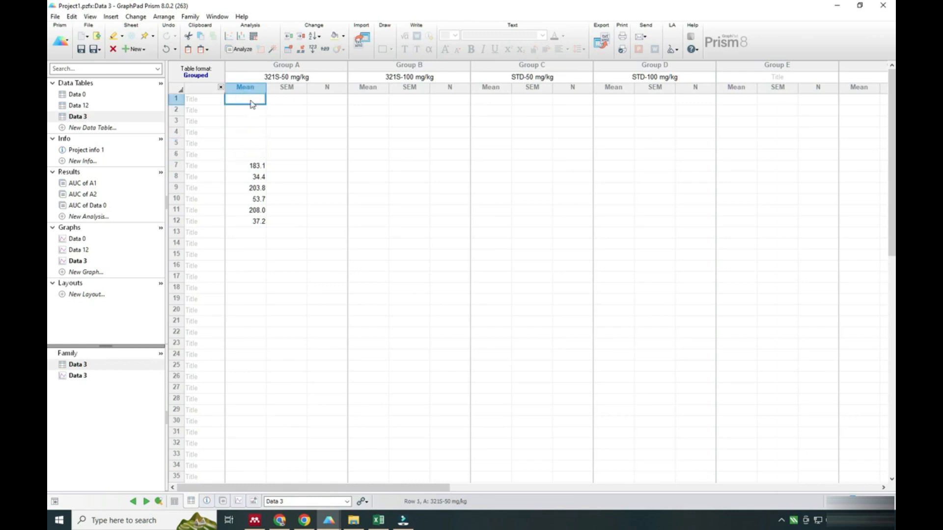
right_click(250, 100)
mouse_move(283, 142)
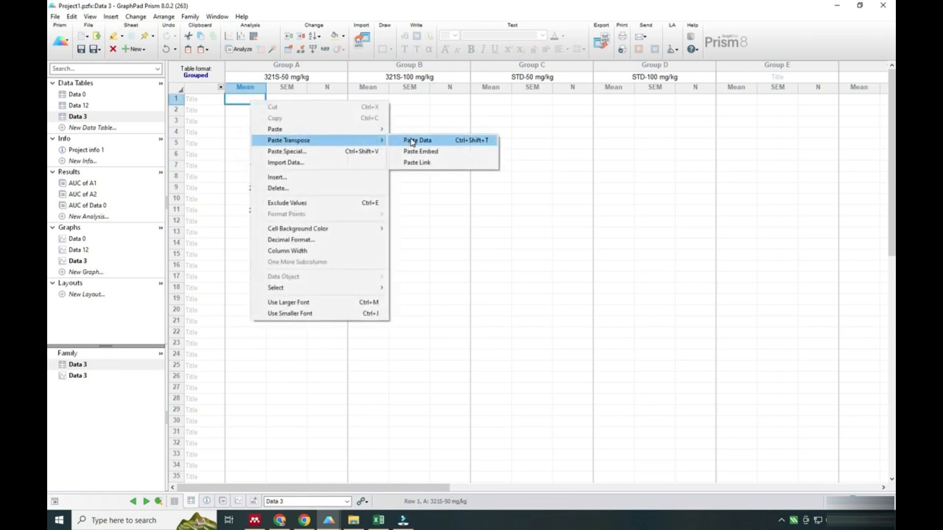
left_click(408, 141)
- Move 183.1 and 34.4 from rows 7 and 8 into row 1 of 321S-100 mg/kg, transposed as Mean and SEM
left_click_drag(251, 166, 251, 182)
key("ctrl+x")
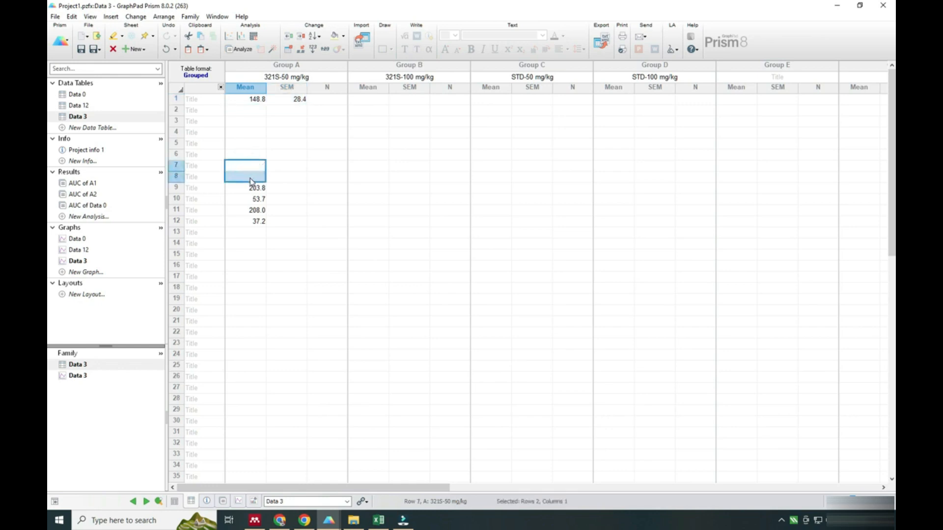
left_click(364, 102)
right_click(365, 100)
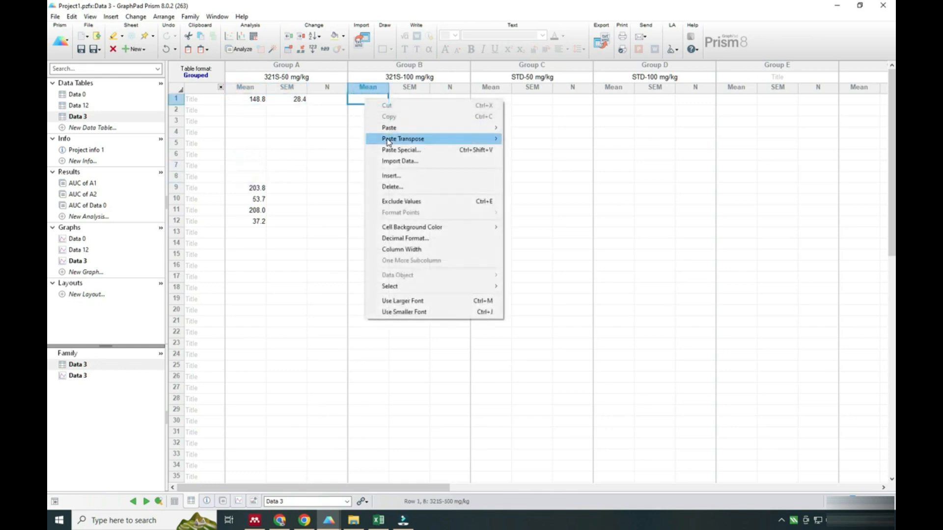
mouse_move(388, 142)
left_click(522, 139)
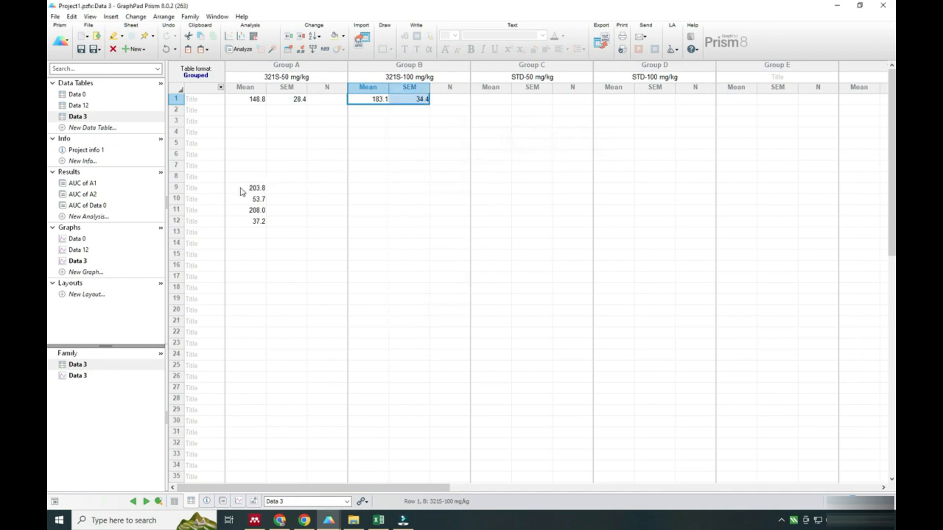
- Move 203.8 and 53.7 from rows 9 and 10 into row 1 of STD-50 mg/kg, transposed as Mean and SEM
left_click_drag(241, 191, 243, 202)
key("ctrl+x")
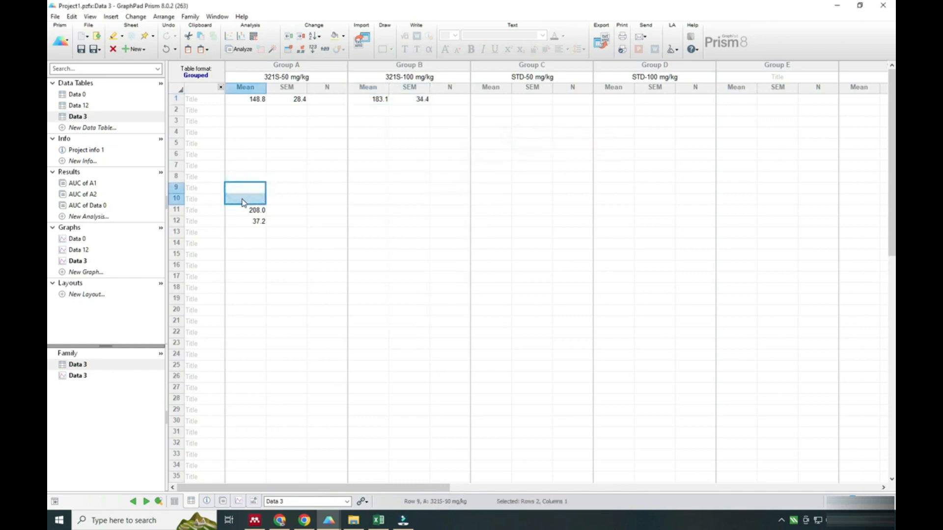
left_click(497, 99)
right_click(496, 97)
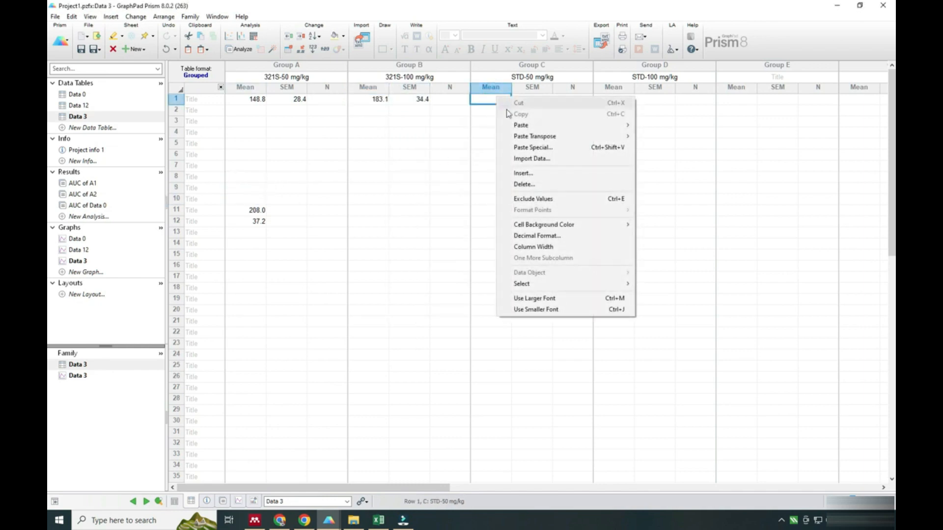
mouse_move(518, 138)
left_click(661, 138)
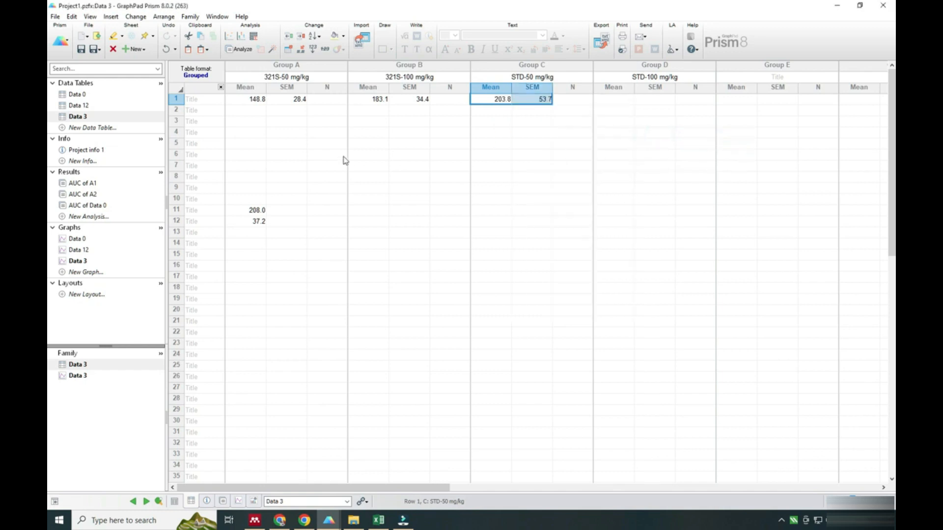
- Move 208.0 and 37.2 from rows 11 and 12 into row 1 of STD-100 mg/kg, transposed as Mean and SEM
left_click_drag(249, 211, 252, 220)
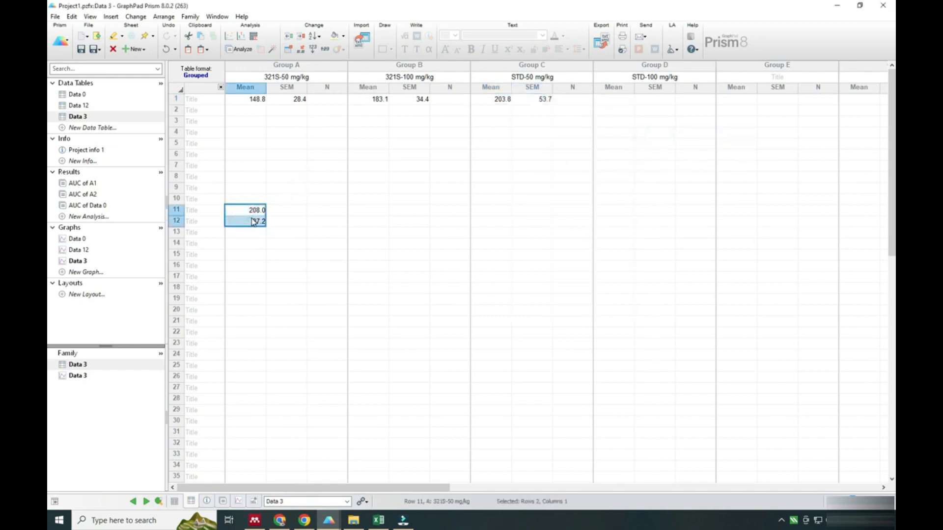
key("ctrl+x")
left_click(615, 98)
right_click(615, 98)
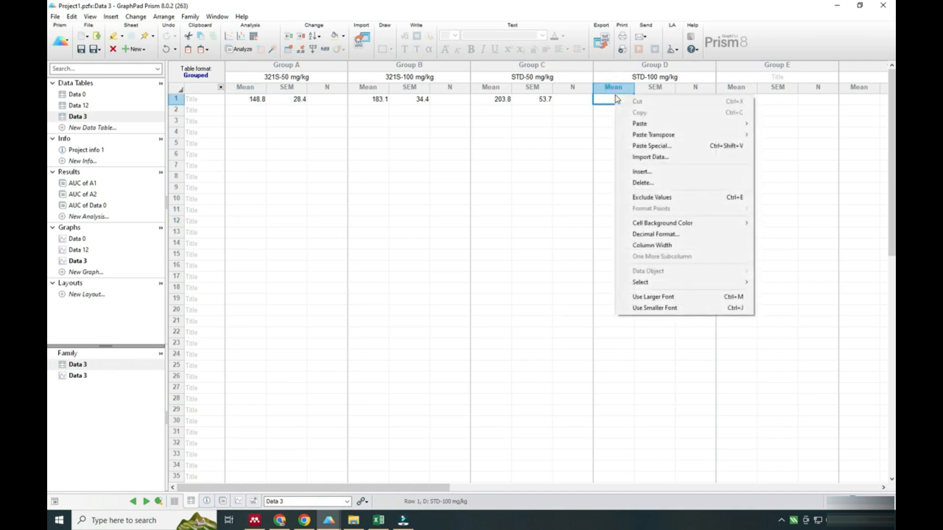
mouse_move(636, 137)
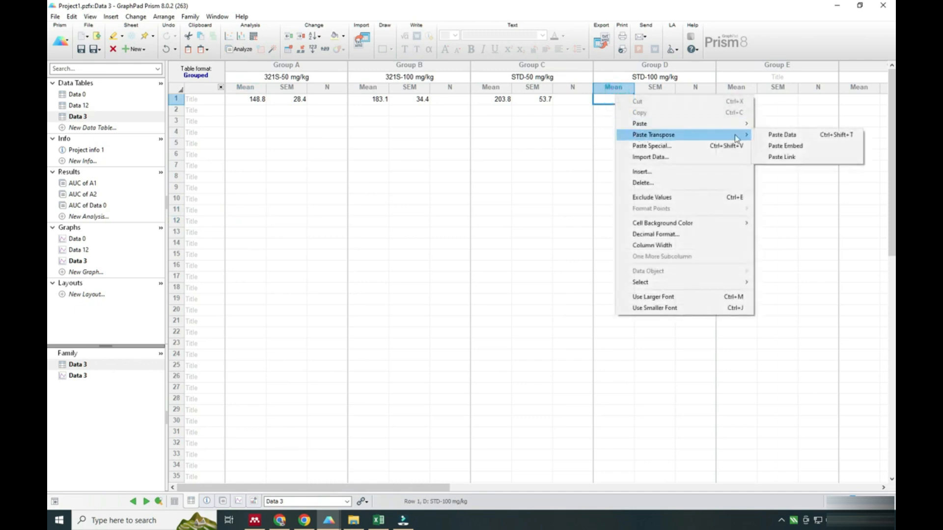
left_click(775, 138)
left_click(629, 168)
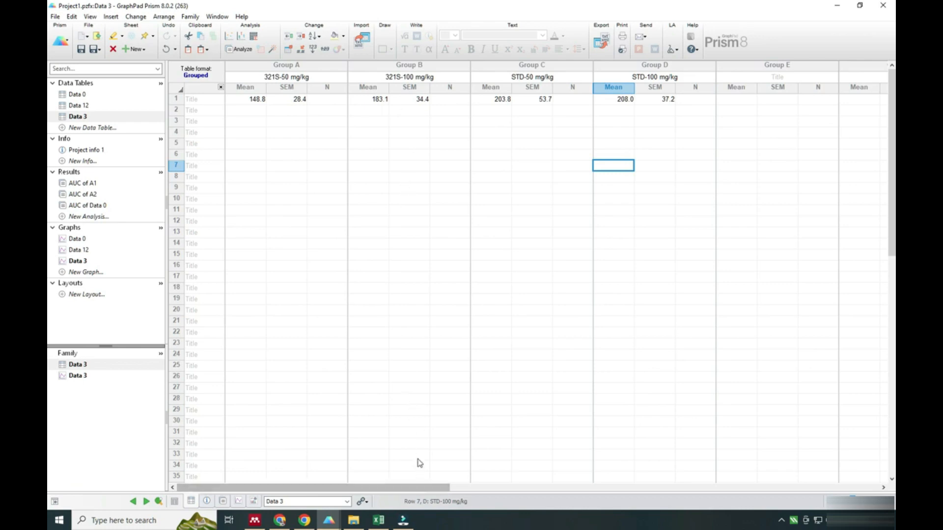
- In Excel, copy the Day-12 AUC mean and SEM cells of all four groups: Y11:Y12, Y18:Y19, Y25:Y26 and Y32:Y33
left_click(378, 519)
scroll(483, 395, "up", 7)
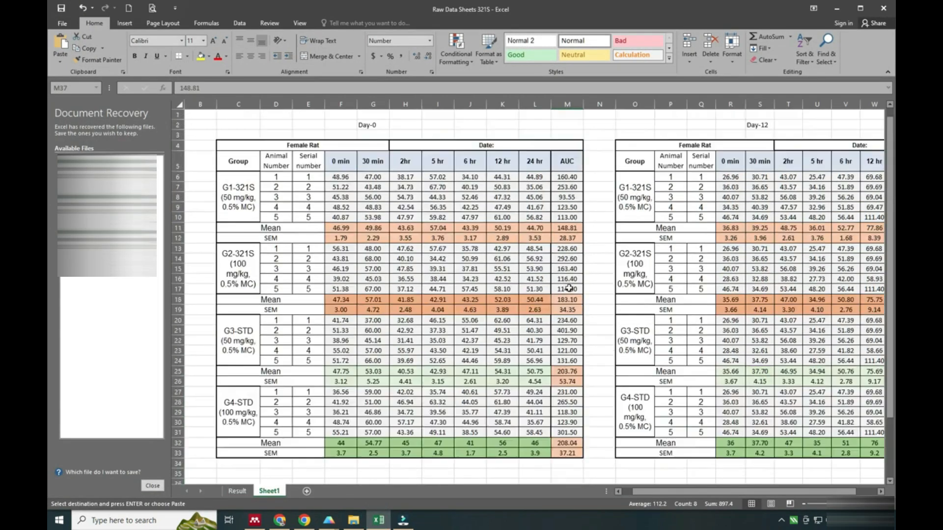
scroll(880, 492, "right", 5)
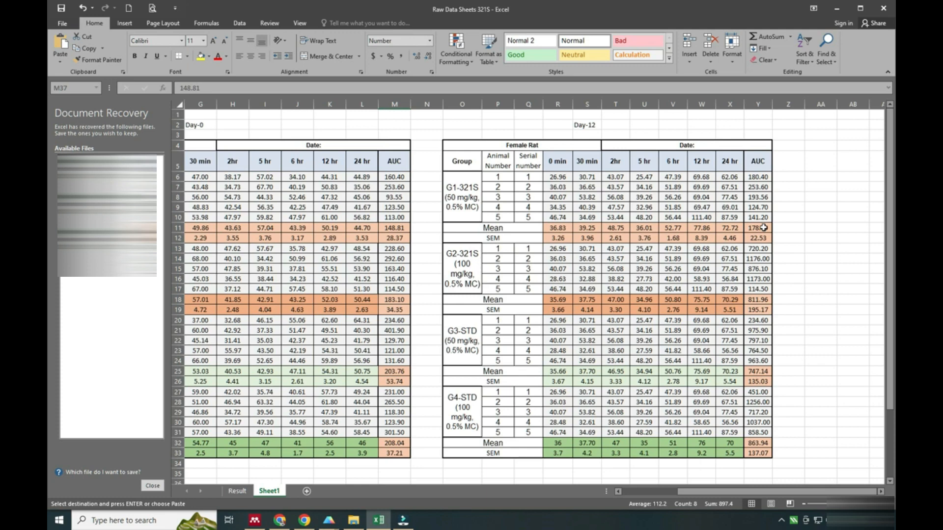
left_click_drag(763, 227, 756, 238)
double_click(820, 258)
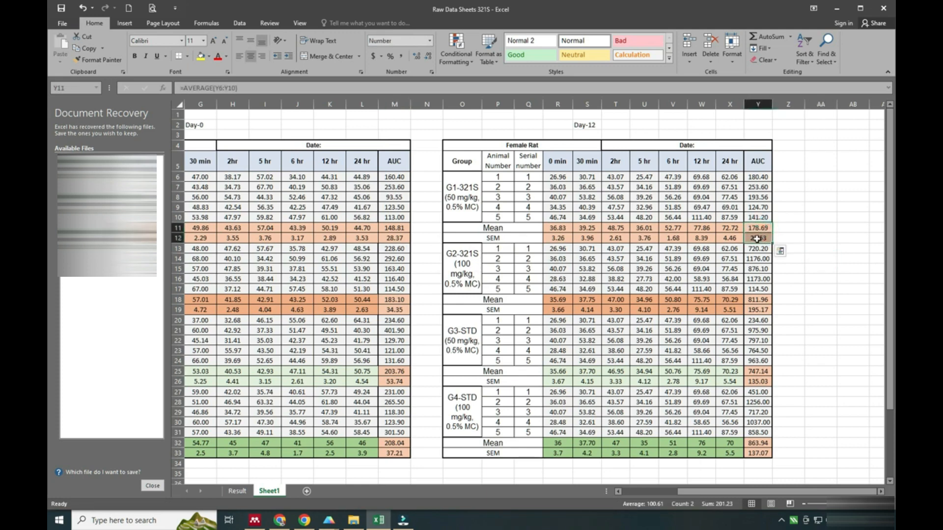
key("ctrl+c")
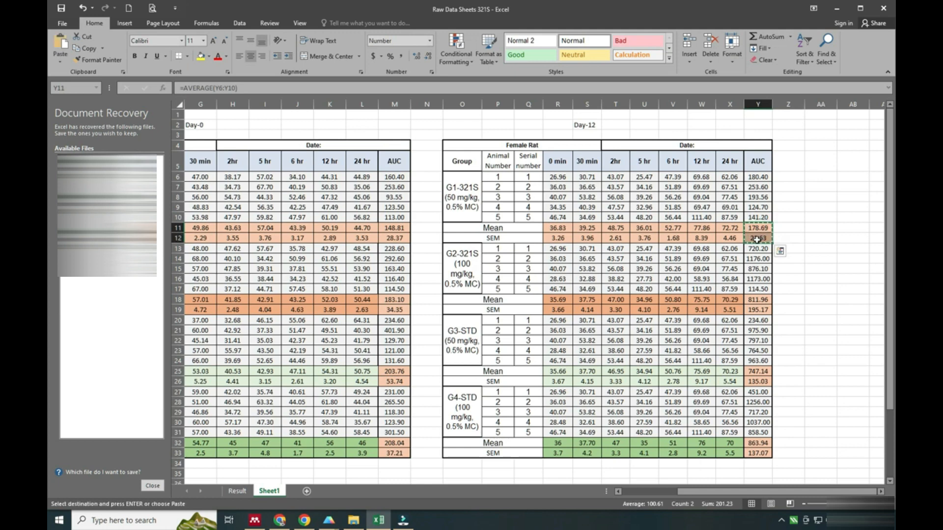
left_click_drag(761, 299, 760, 310)
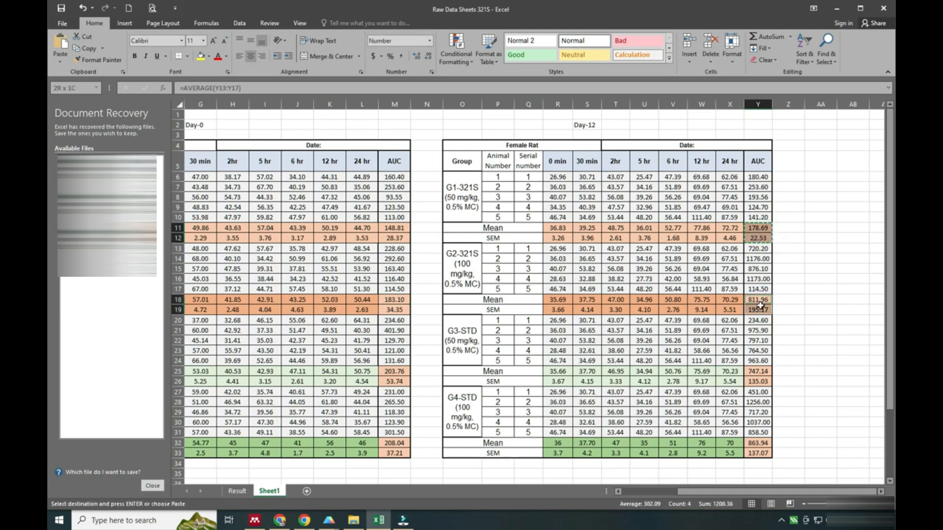
left_click_drag(755, 371, 755, 382)
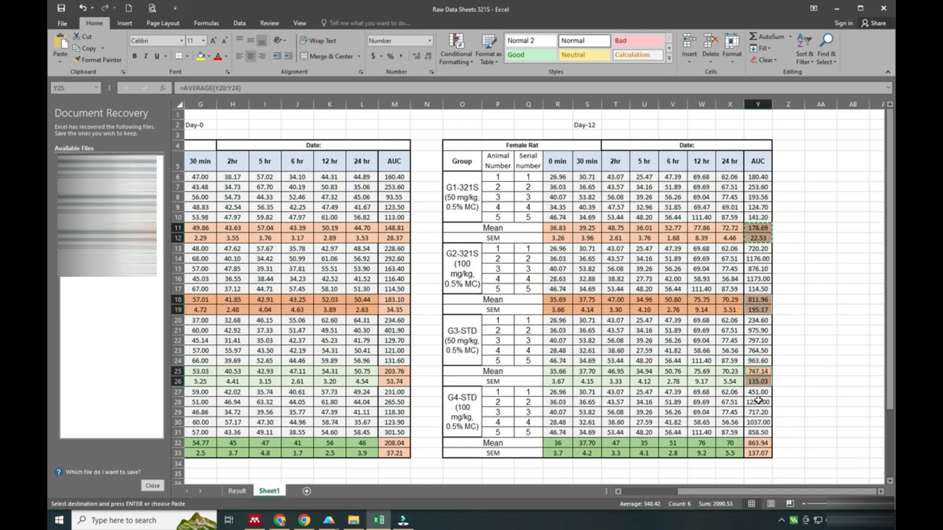
left_click_drag(755, 443, 757, 449)
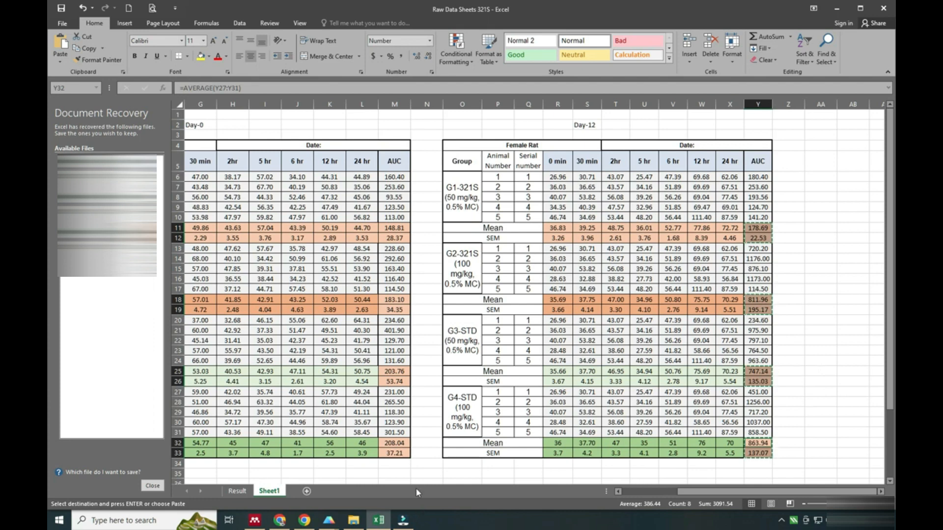
- In GraphPad Prism, title row 1 of Data 3 as D0 and row 2 as D15
left_click(329, 521)
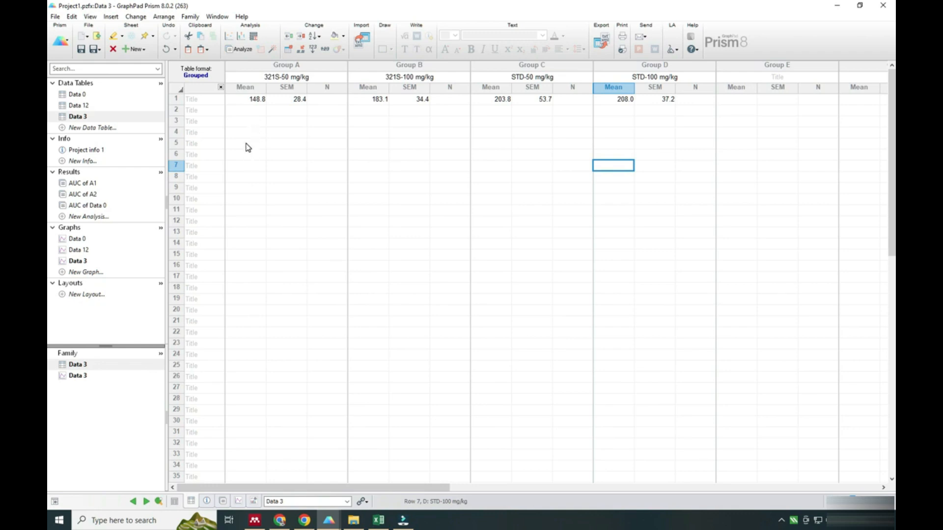
left_click(205, 98)
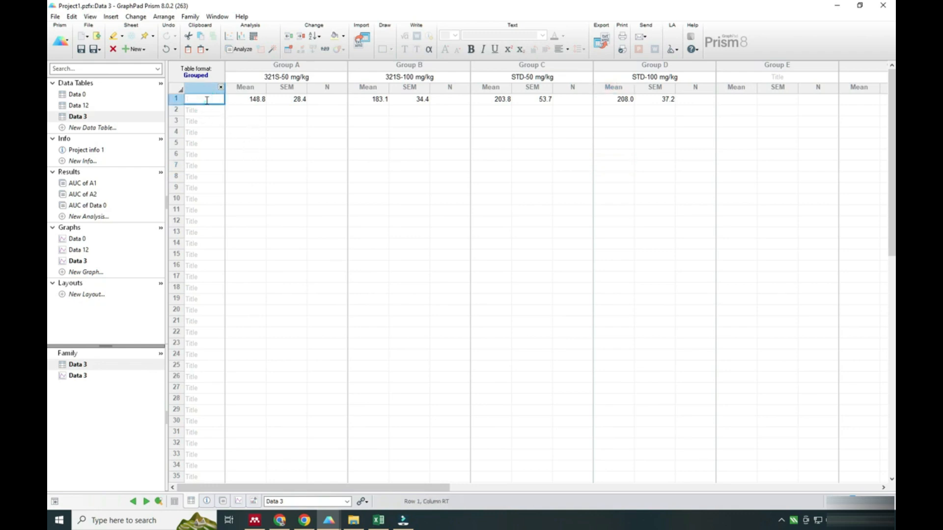
type("D")
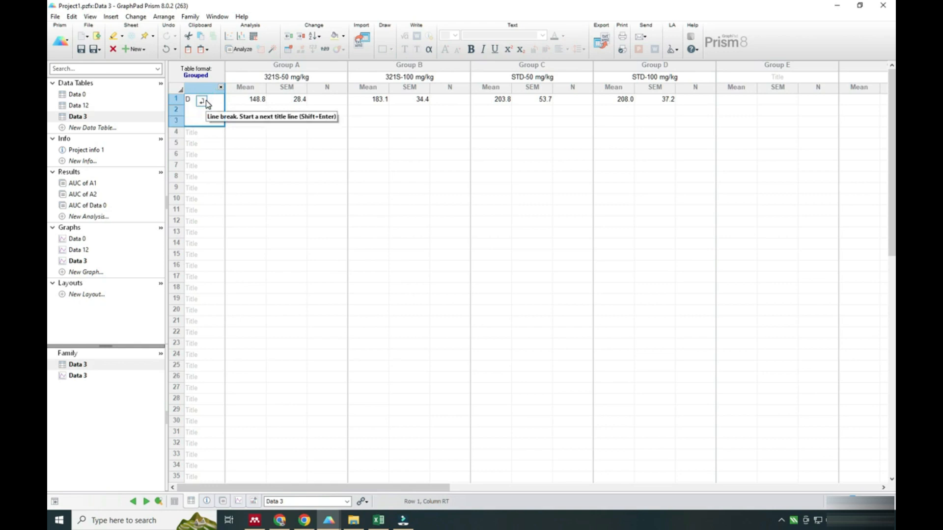
type("0")
left_click_drag(306, 181, 308, 181)
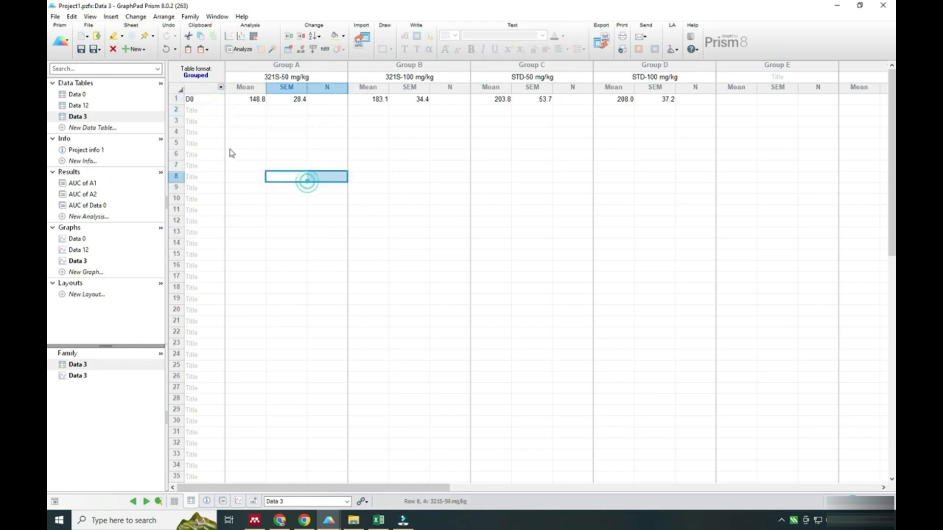
left_click(198, 112)
type("D15")
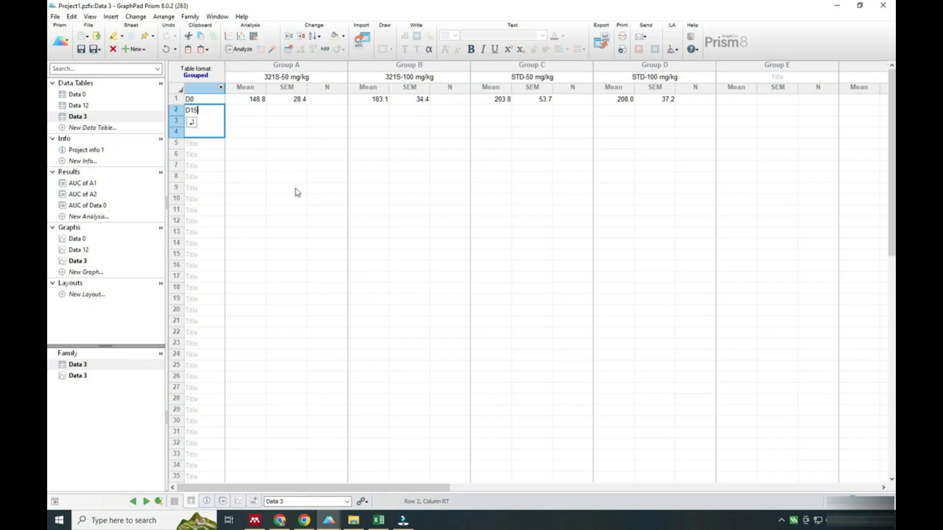
left_click(297, 192)
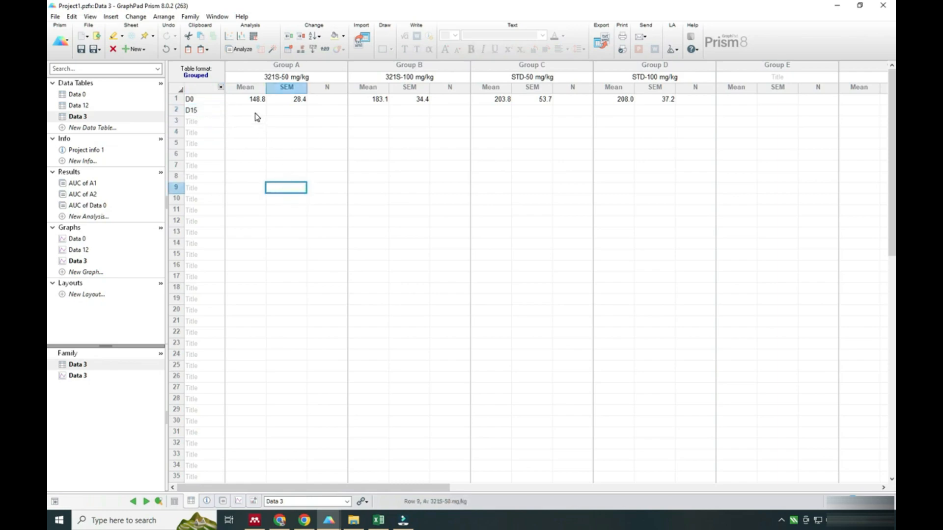
left_click(255, 142)
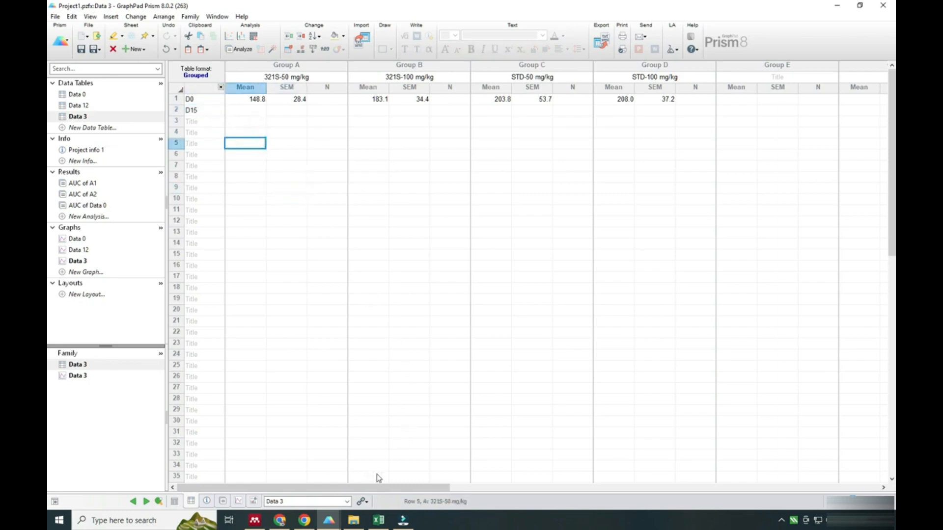
- In Excel, paste the copied Day-12 mean and SEM values into O37:O44 below the Day-12 table
left_click(378, 520)
scroll(555, 386, "down", 5)
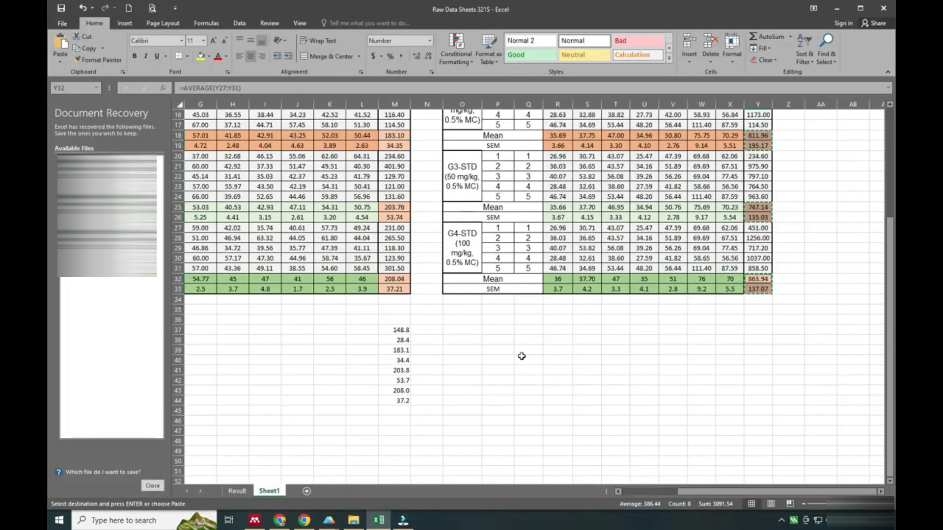
left_click(466, 328)
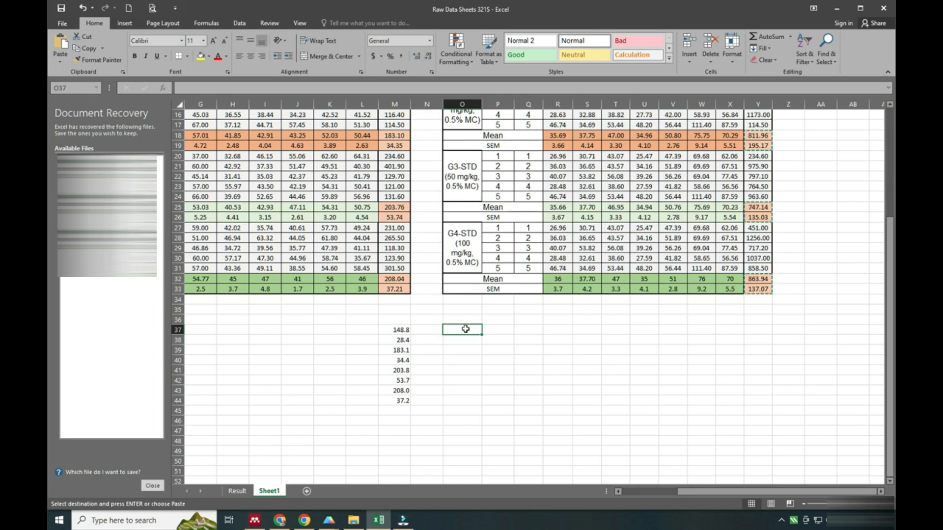
key("ctrl+v")
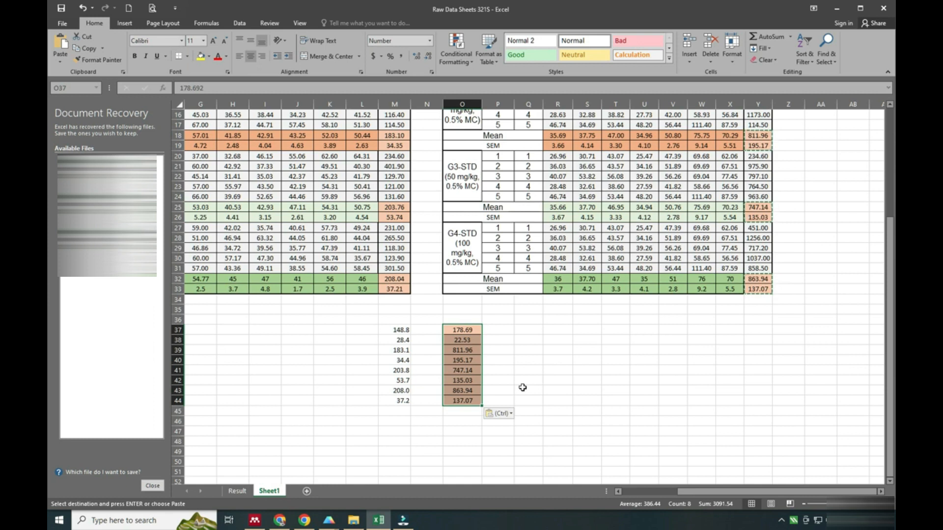
left_click(509, 414)
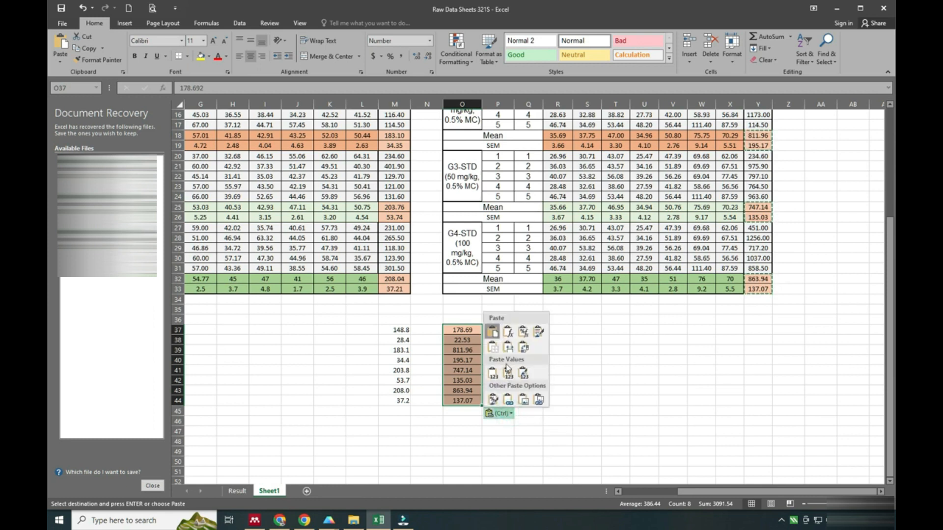
left_click(601, 387)
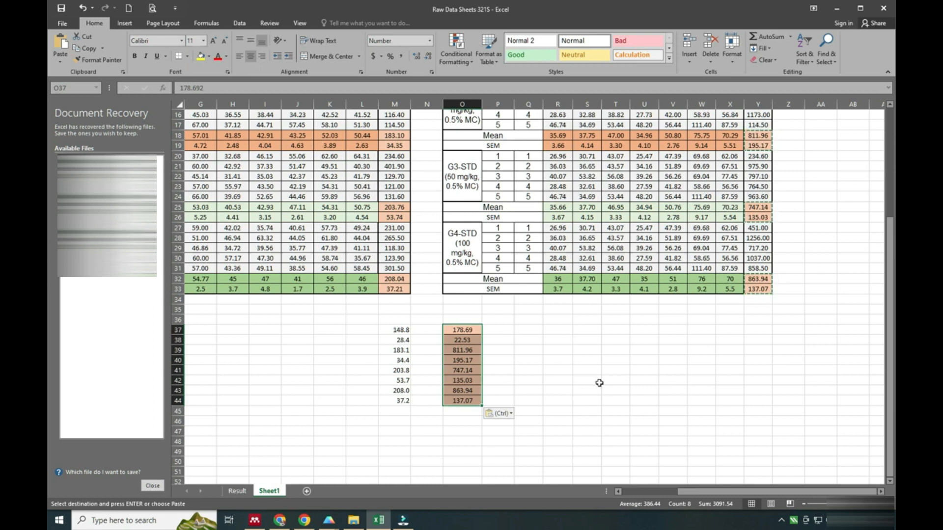
- Copy O37:O38 from Excel into row D15 of 321S-50 mg/kg in GraphPad Prism, transposed as Mean and SEM
left_click_drag(462, 330, 463, 335)
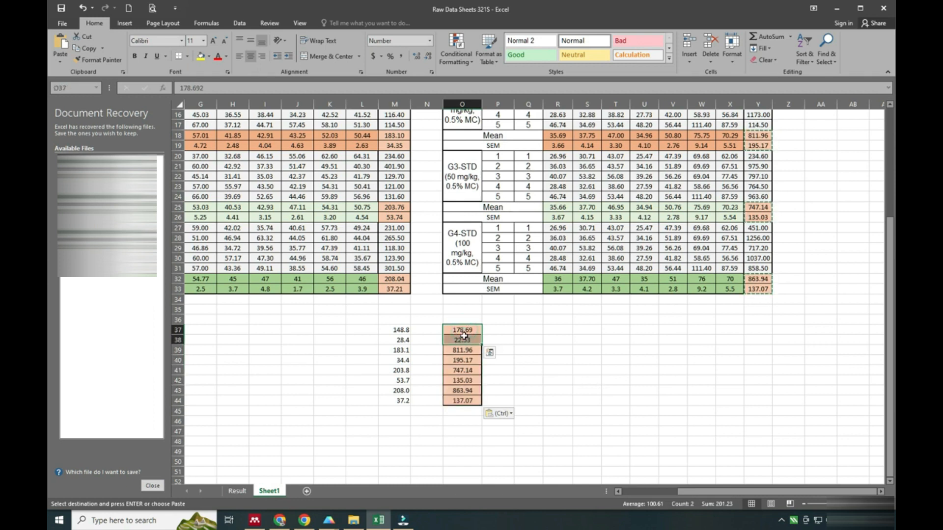
key("ctrl+c")
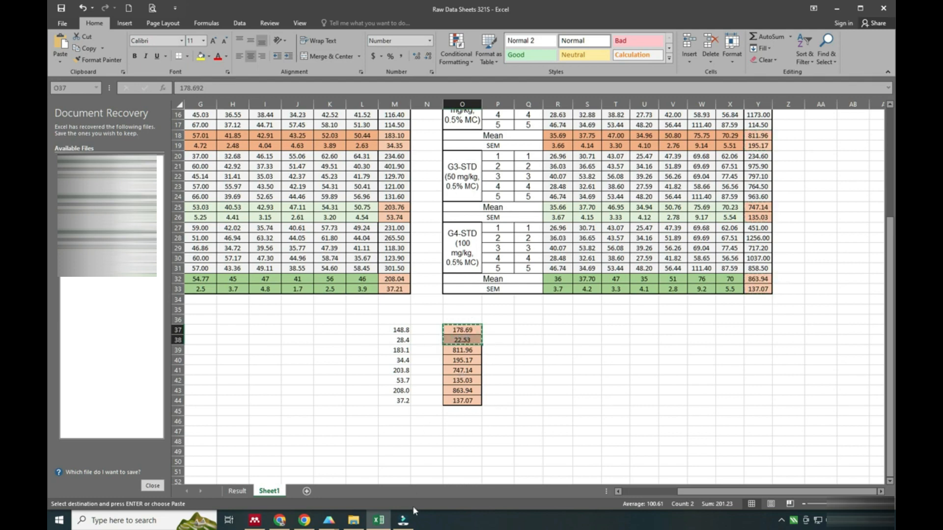
left_click(375, 517)
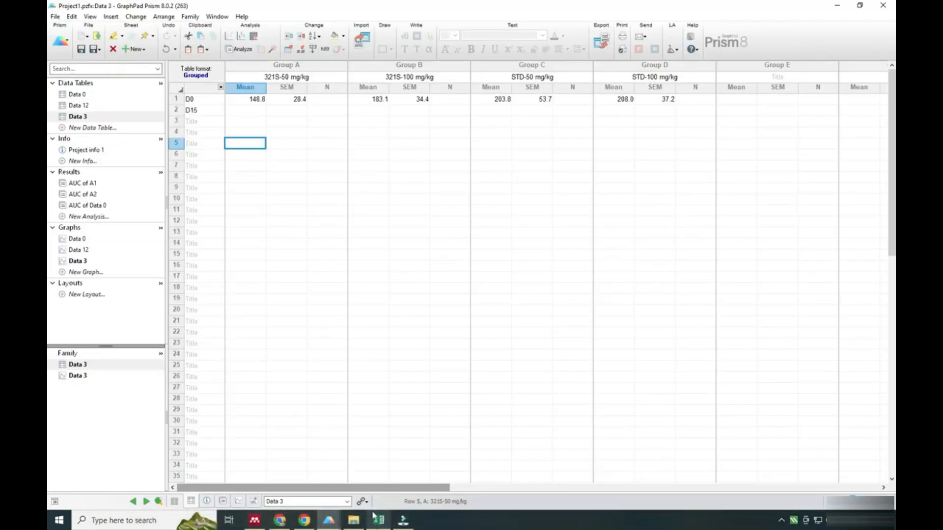
left_click(245, 110)
right_click(247, 111)
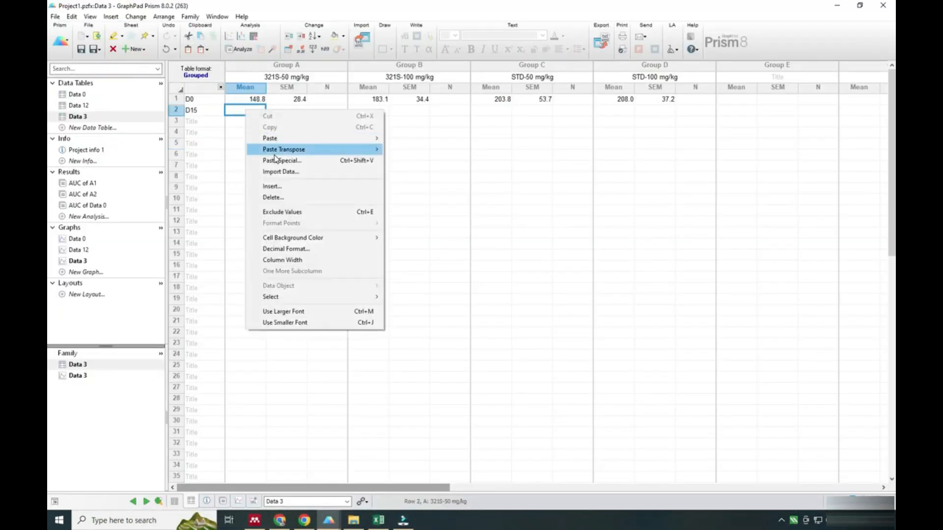
mouse_move(276, 153)
left_click(413, 149)
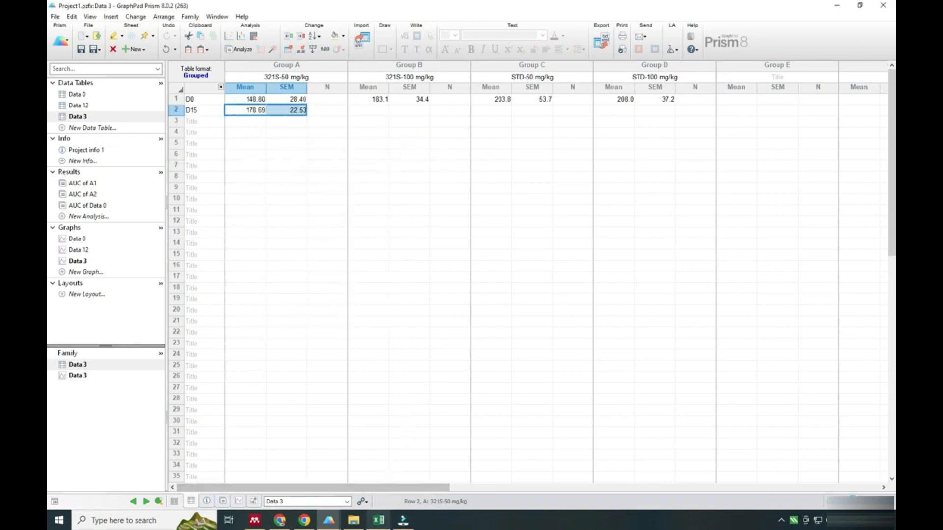
- Copy O39:O40 from Excel into row D15 of 321S-100 mg/kg in GraphPad Prism, transposed as Mean and SEM
left_click(381, 523)
left_click_drag(457, 349, 457, 362)
scroll(458, 361, "up", 4)
scroll(572, 277, "down", 3)
key("ctrl+c")
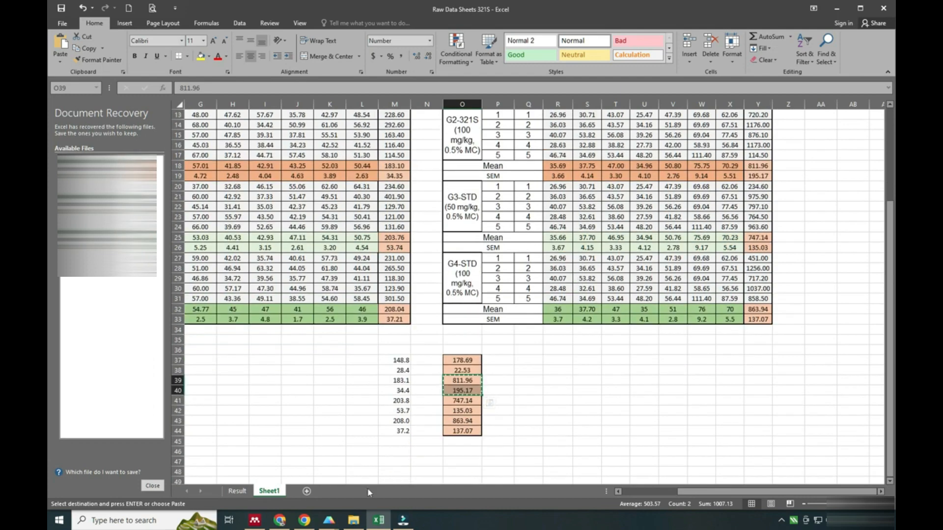
left_click(330, 521)
right_click(364, 111)
mouse_move(404, 152)
left_click(540, 152)
- Copy O41:O42 from Excel into row D15 of STD-50 mg/kg in GraphPad Prism, transposed as Mean and SEM
left_click(378, 520)
left_click_drag(456, 402, 457, 433)
key("ctrl+c")
left_click(378, 520)
right_click(474, 110)
mouse_move(513, 148)
left_click(648, 152)
- Copy O43:O44 from Excel into row D15 of STD-100 mg/kg in GraphPad Prism, transposed as Mean and SEM
left_click(379, 521)
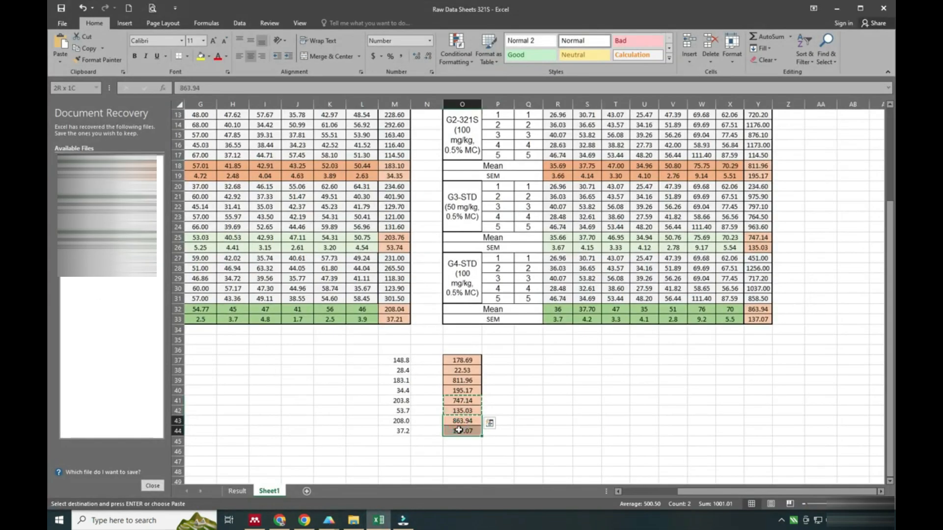
key("ctrl+c")
left_click(378, 520)
right_click(608, 110)
mouse_move(717, 149)
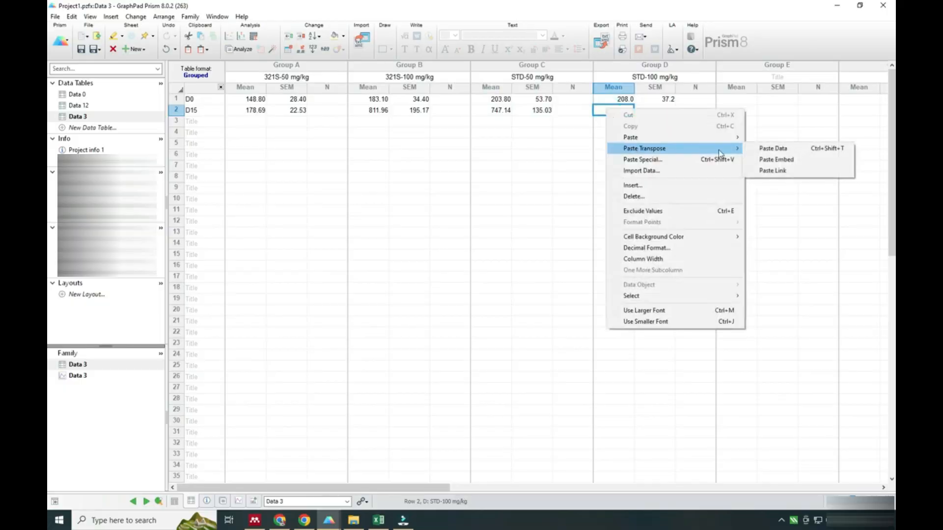
left_click(766, 151)
left_click(607, 198)
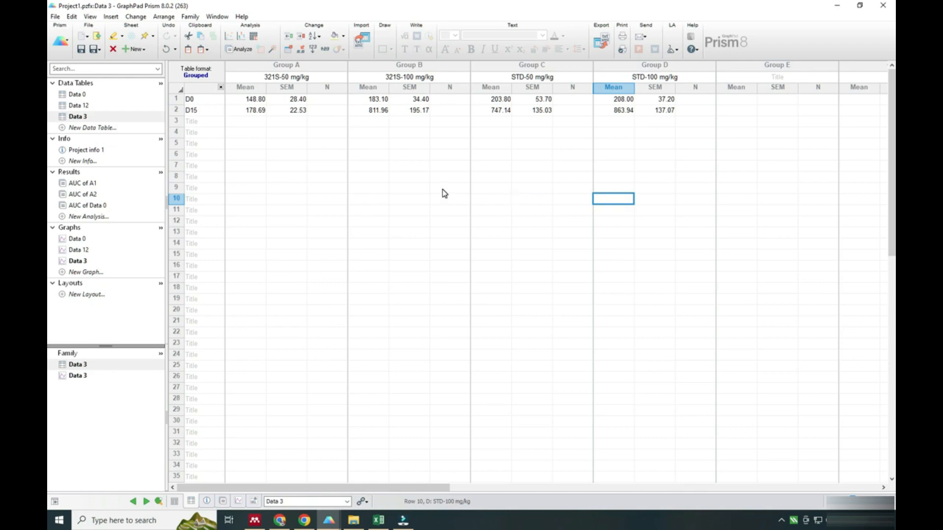
- Enter N = 5 in rows D0 and D15 for the 321S-50 mg/kg and 321S-100 mg/kg groups
left_click(328, 100)
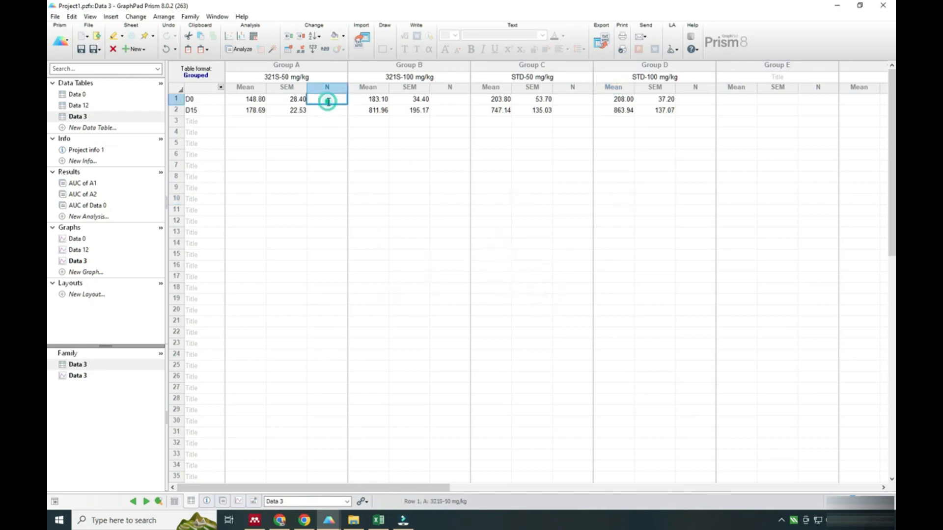
type("5")
key("Return")
type("5")
left_click(422, 143)
left_click(458, 98)
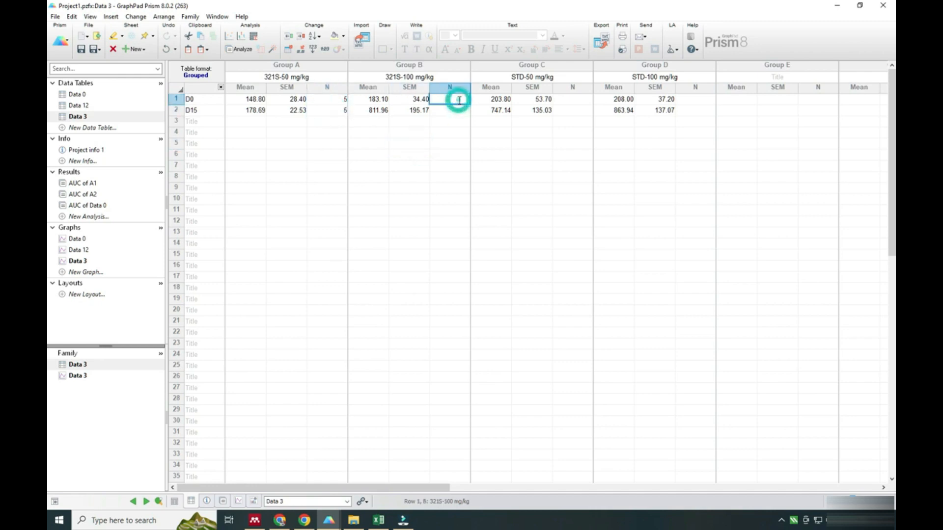
type("5")
left_click(461, 110)
type("5")
left_click(536, 143)
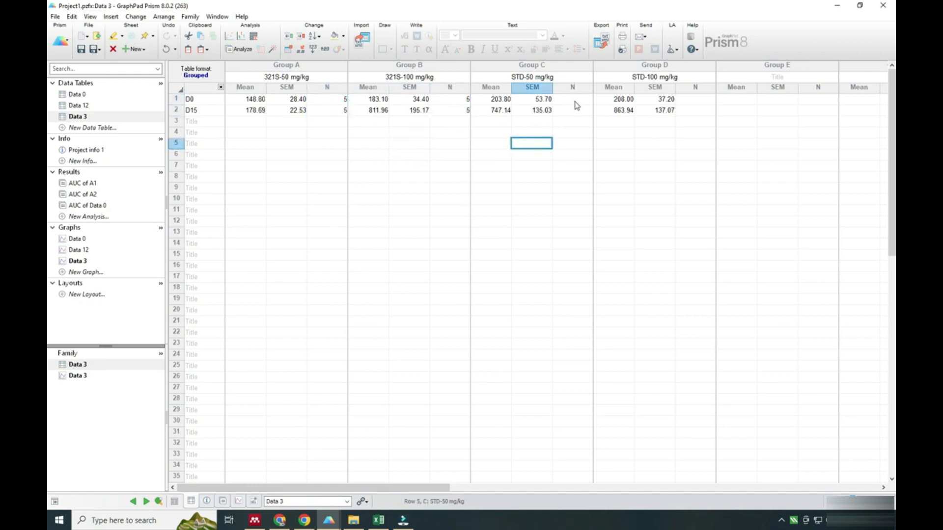
- Enter N = 5 in rows D0 and D15 for the STD-50 mg/kg and STD-100 mg/kg groups
left_click(573, 100)
type("5")
left_click(574, 110)
type("5")
left_click(572, 131)
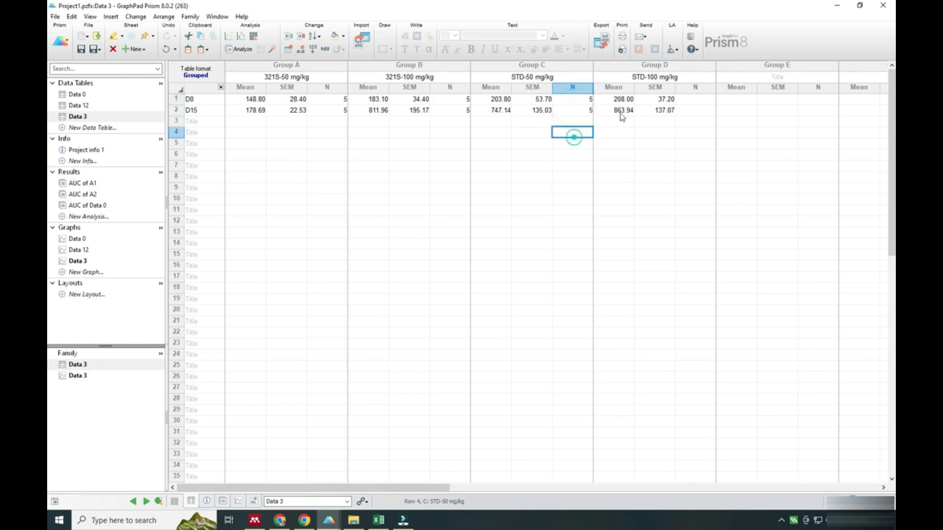
left_click(692, 98)
type("5")
left_click(694, 110)
type("5")
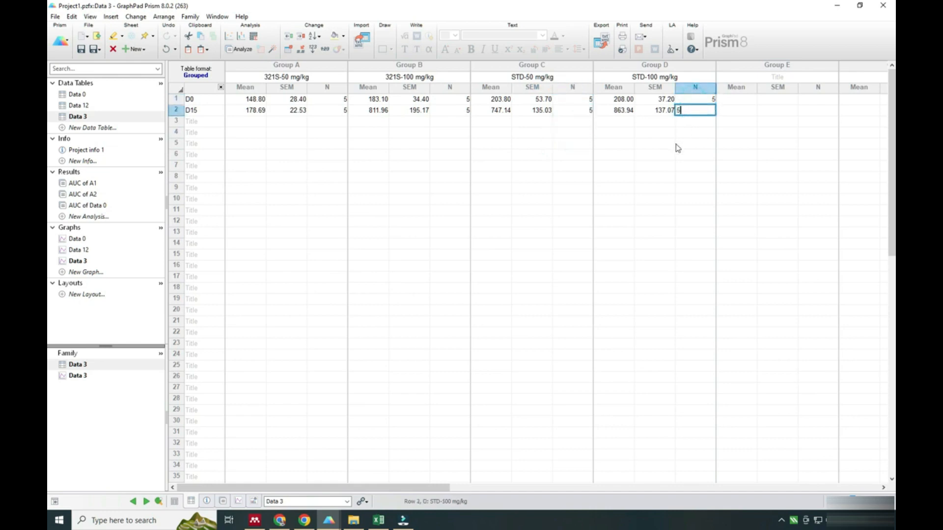
left_click(653, 143)
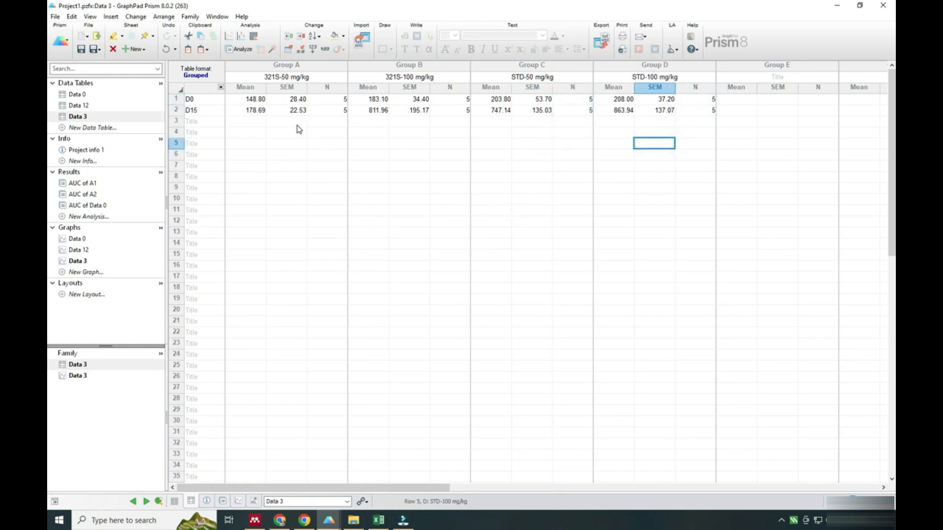
- Run a two-way ANOVA on Data 3, comparing each cell mean with every other regardless of rows and columns, and review both result sheets
left_click(243, 48)
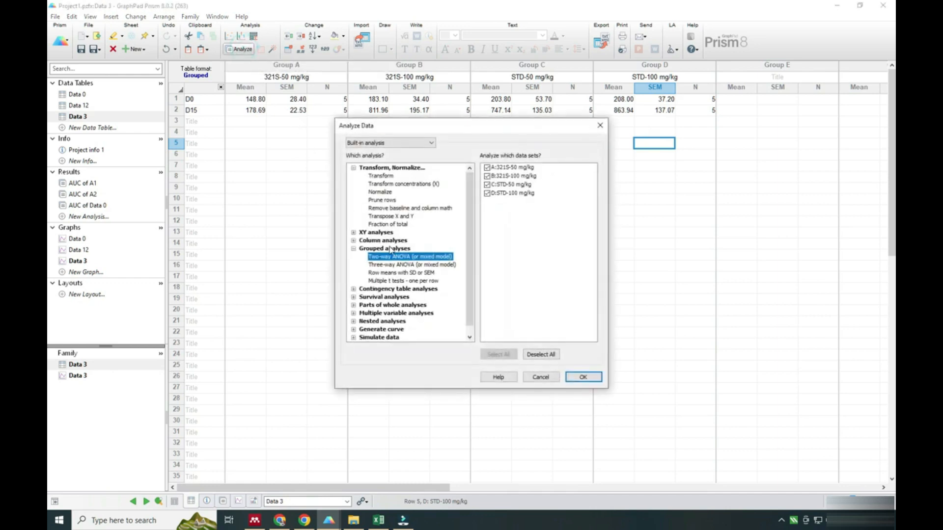
left_click(581, 377)
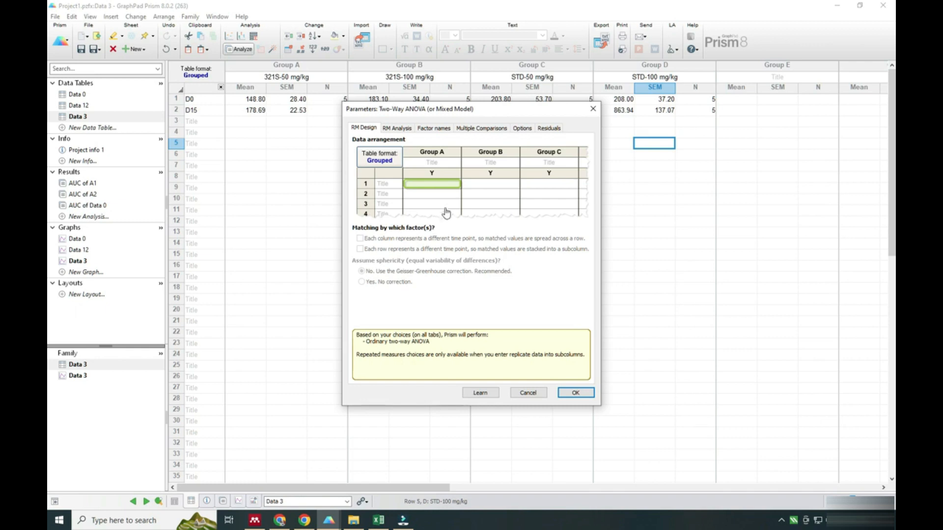
left_click(484, 129)
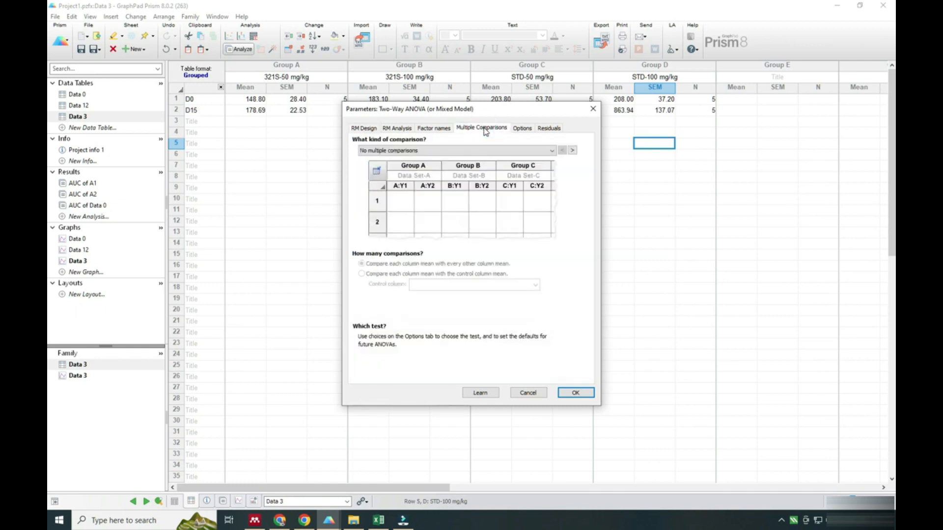
left_click(472, 151)
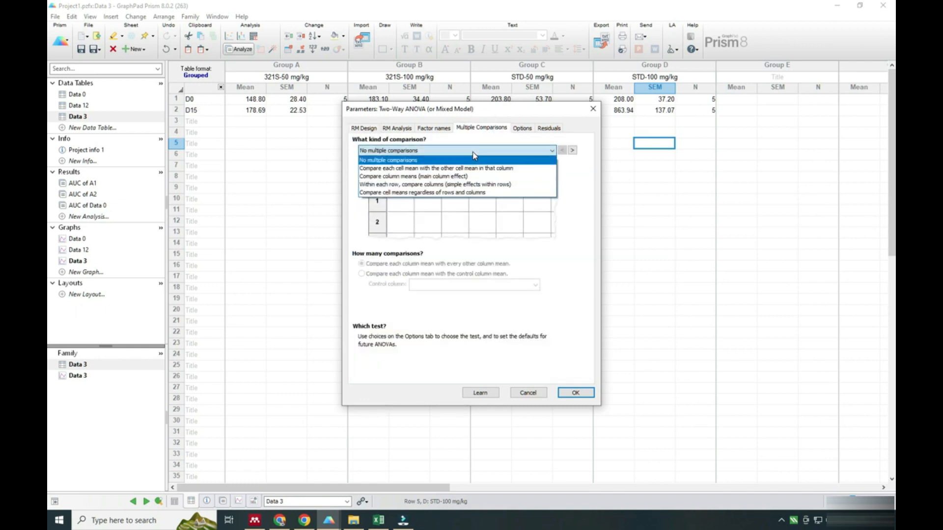
left_click(468, 193)
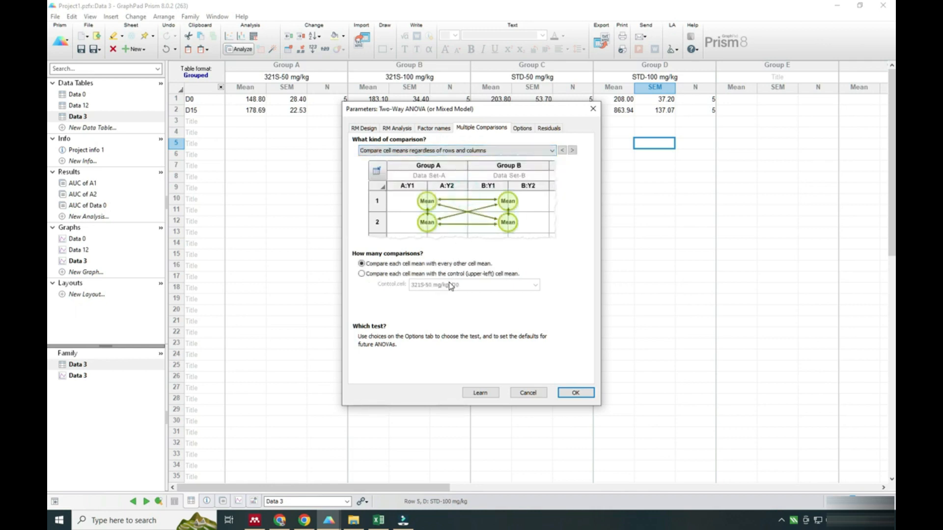
left_click(575, 393)
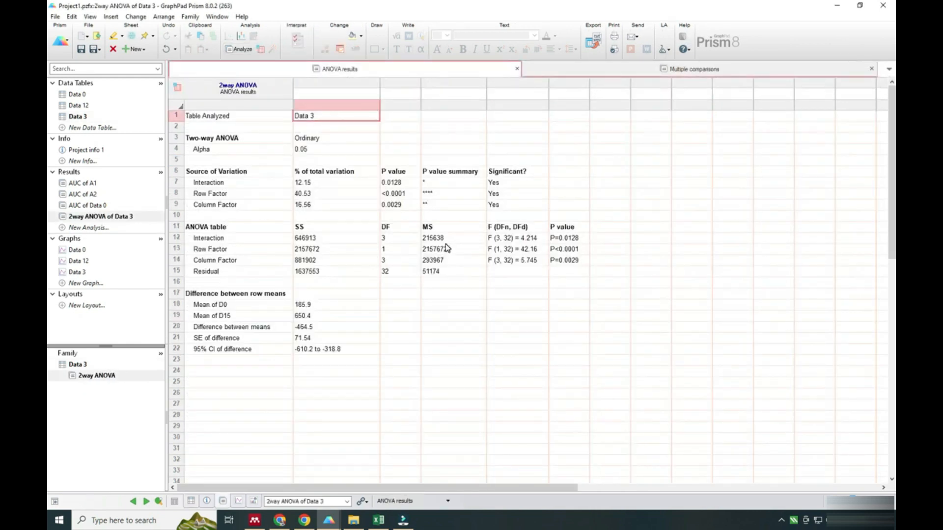
left_click(576, 73)
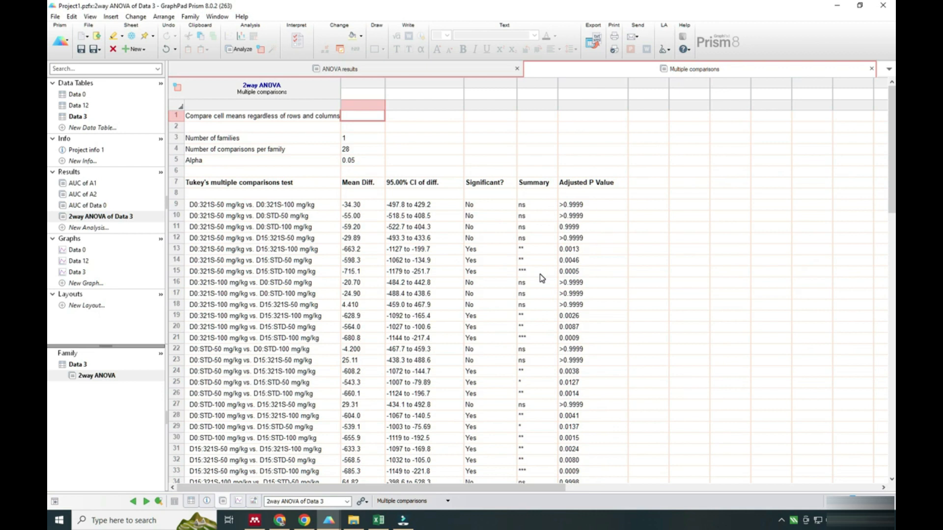
left_click(357, 71)
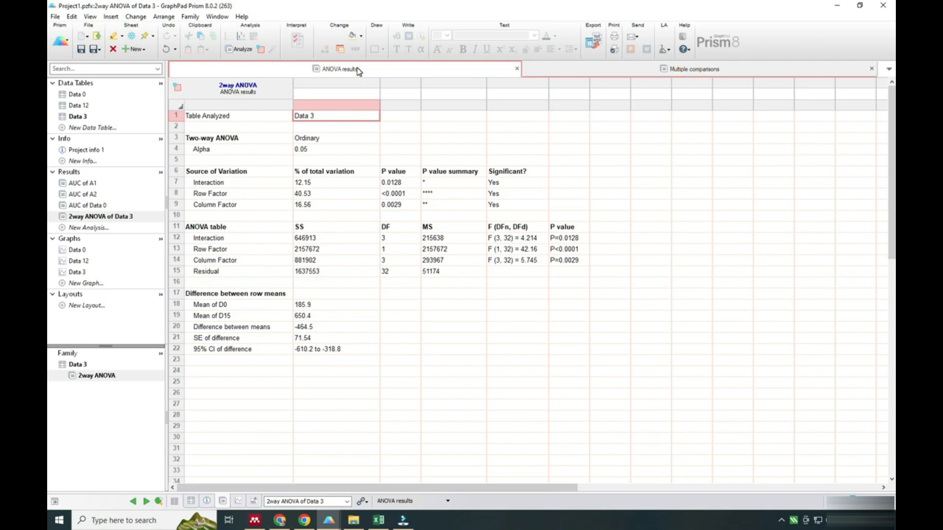
- Create the Data 3 graph as a grouped summary separated bar graph plotting Mean with SEM
mouse_move(83, 97)
left_click(78, 118)
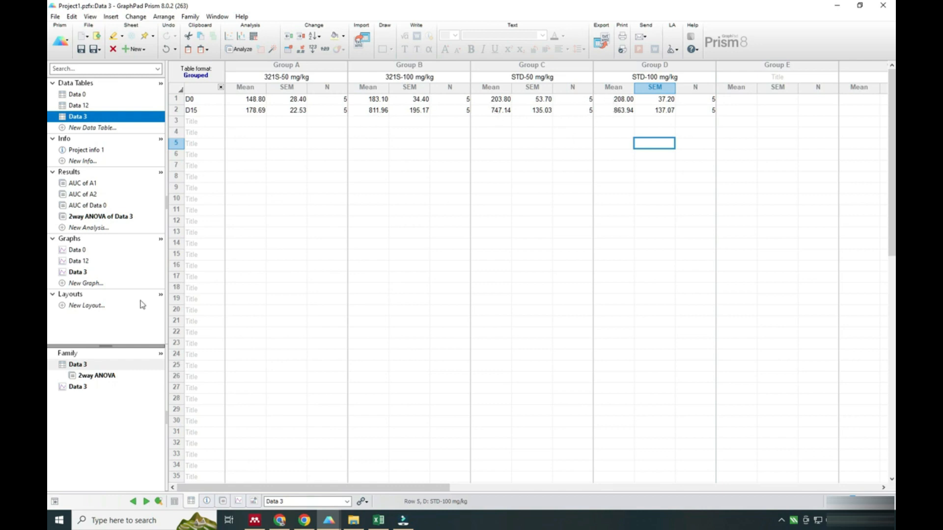
left_click(80, 389)
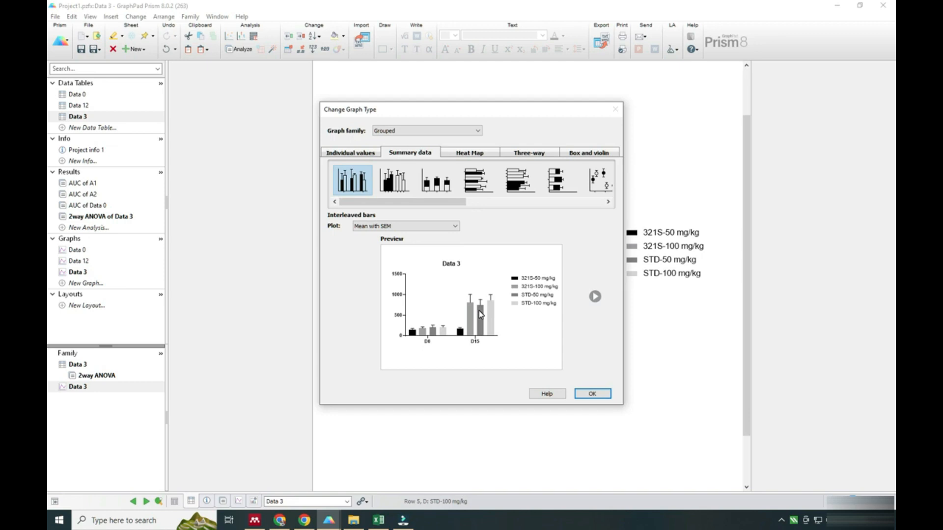
left_click(401, 183)
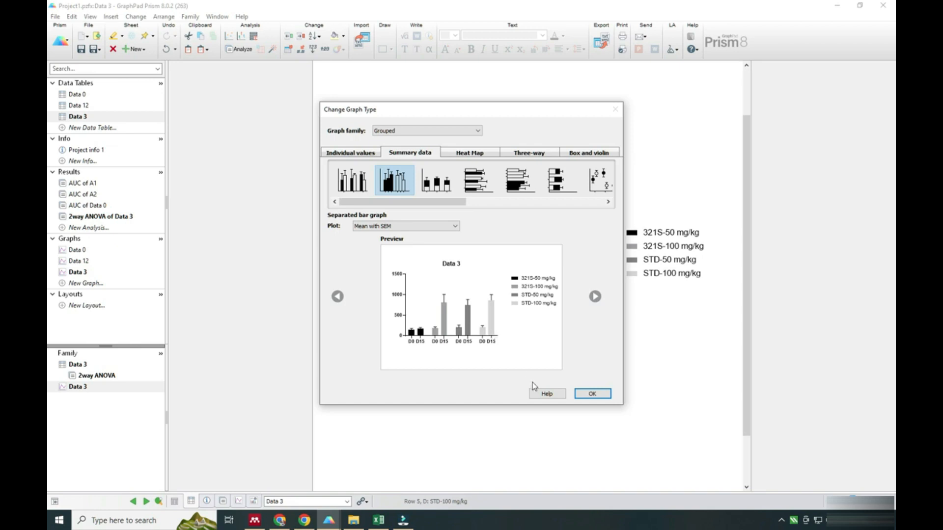
left_click(594, 393)
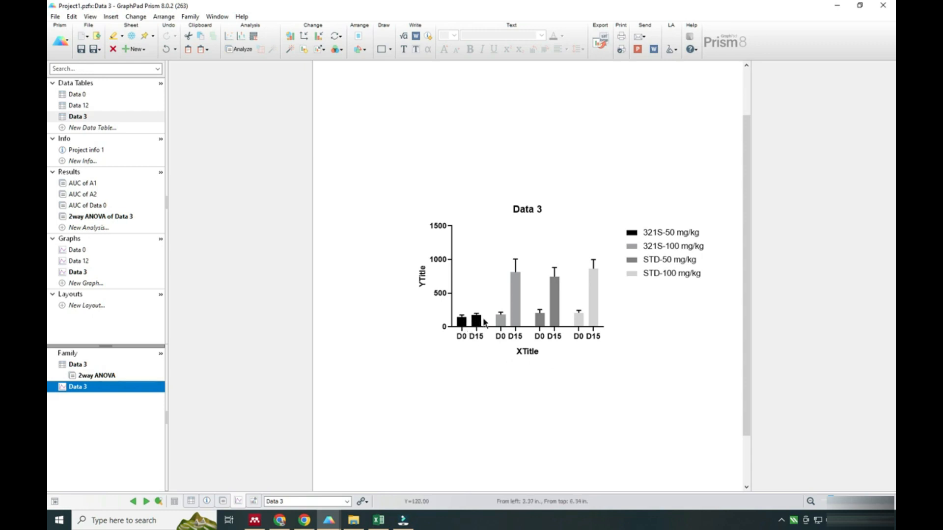
- Retitle the Y axis "AUC (322S 0-24 hrs)", with the "0-24 hrs)" part in smaller size 9 text
left_click(427, 280)
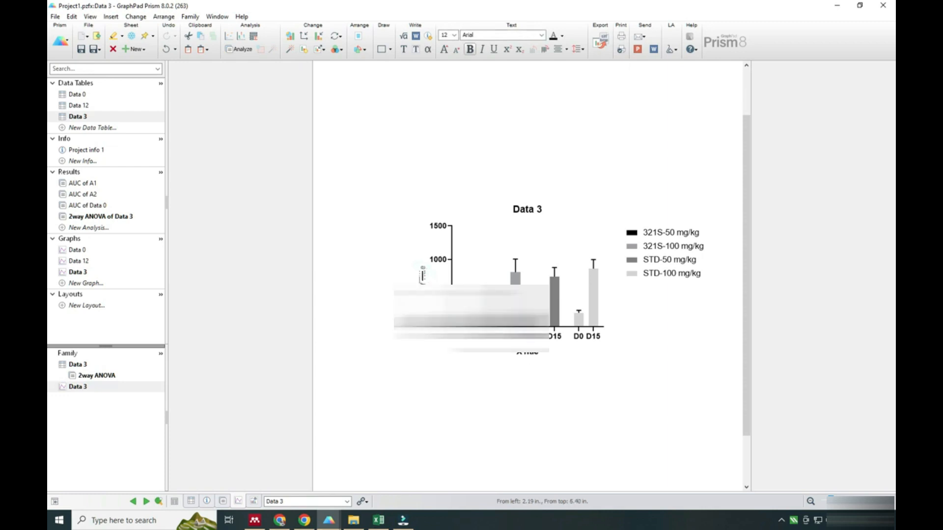
type("AUC (322S 0-24 hrs")
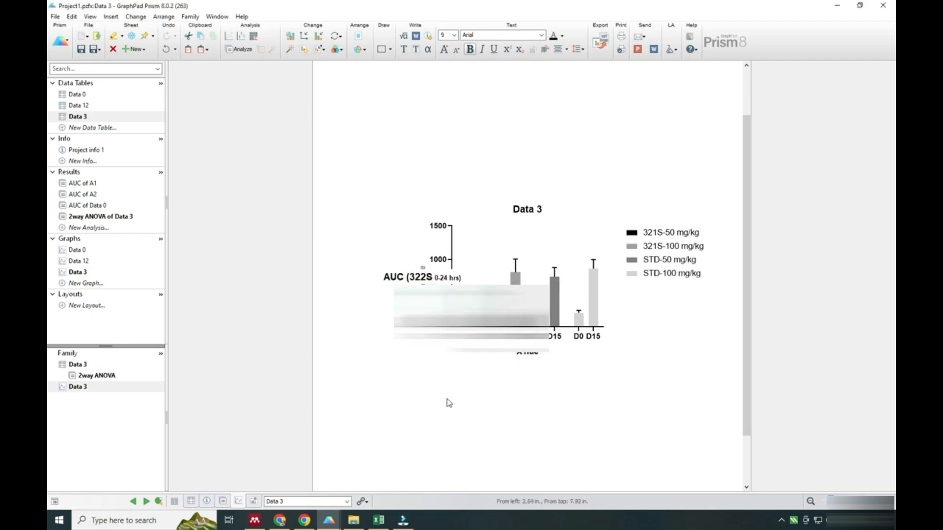
left_click(435, 371)
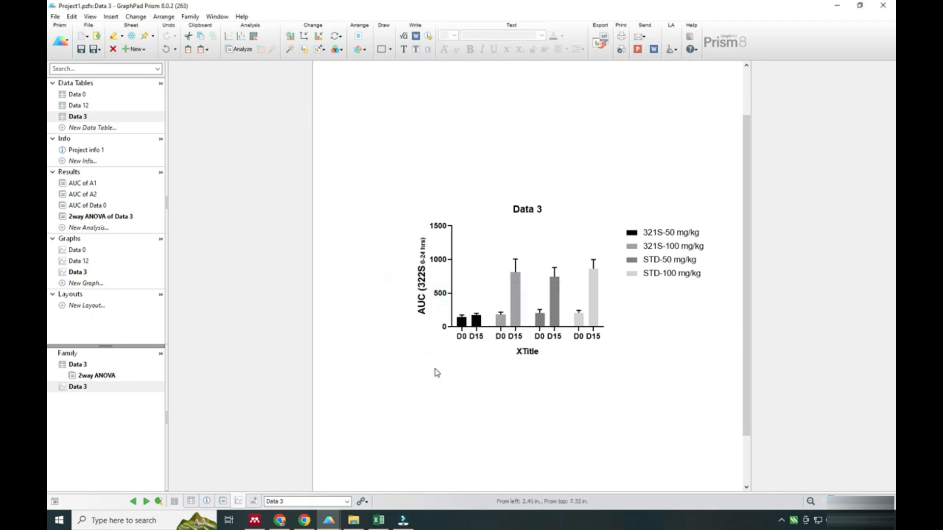
- Give the 321S-50 mg/kg bars a 1 pt border and a bright green fill
double_click(461, 322)
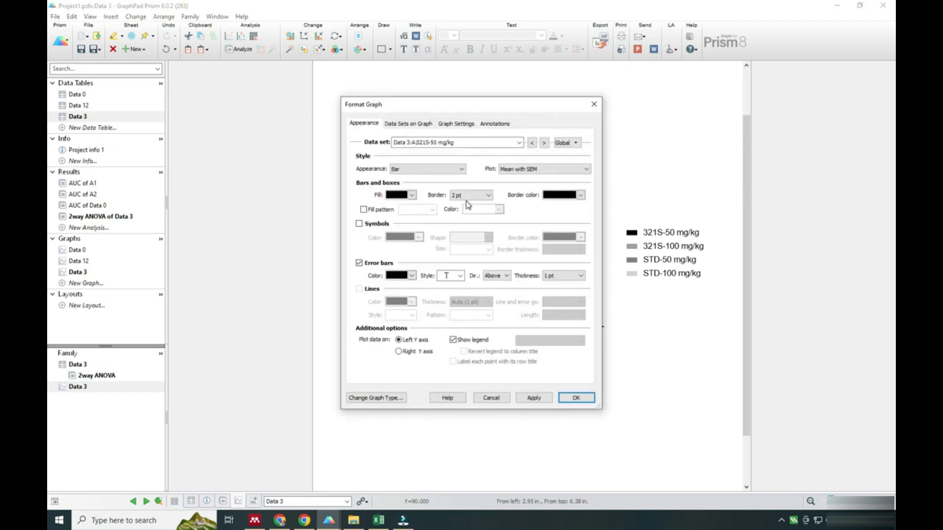
left_click(469, 195)
left_click(464, 225)
left_click(576, 398)
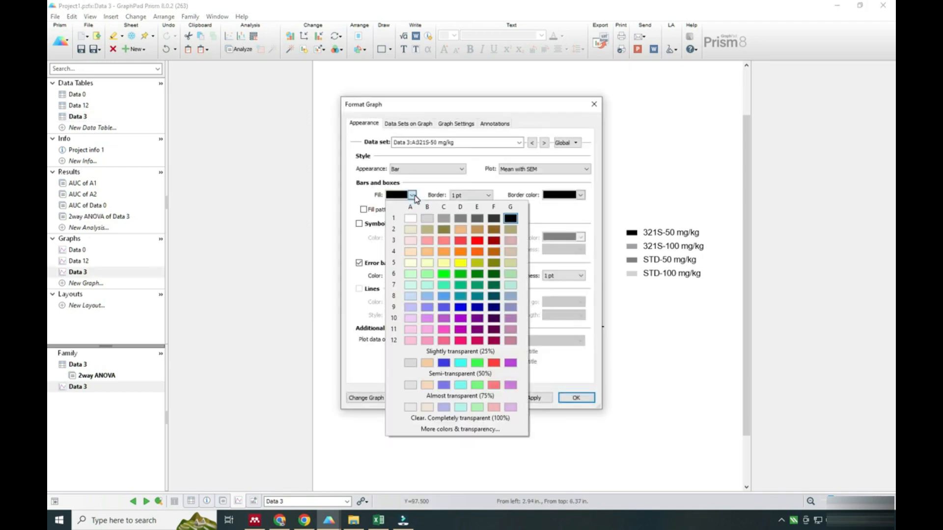
left_click(460, 276)
left_click(576, 398)
- Fill the 321S-100 mg/kg bars with dark green
left_click(486, 313)
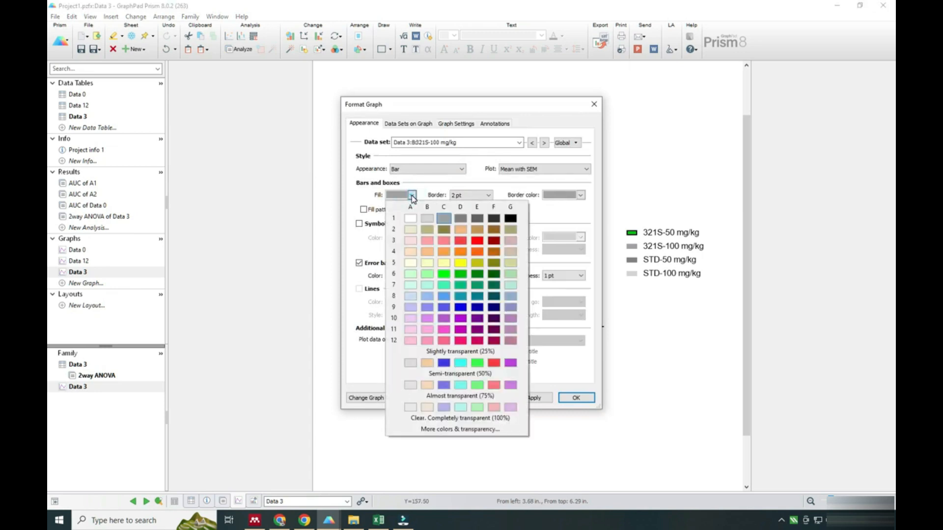
left_click(438, 216)
left_click(548, 398)
- Fill the STD-50 mg/kg bars with light violet-blue and the STD-100 mg/kg bars with dark navy blue
double_click(543, 290)
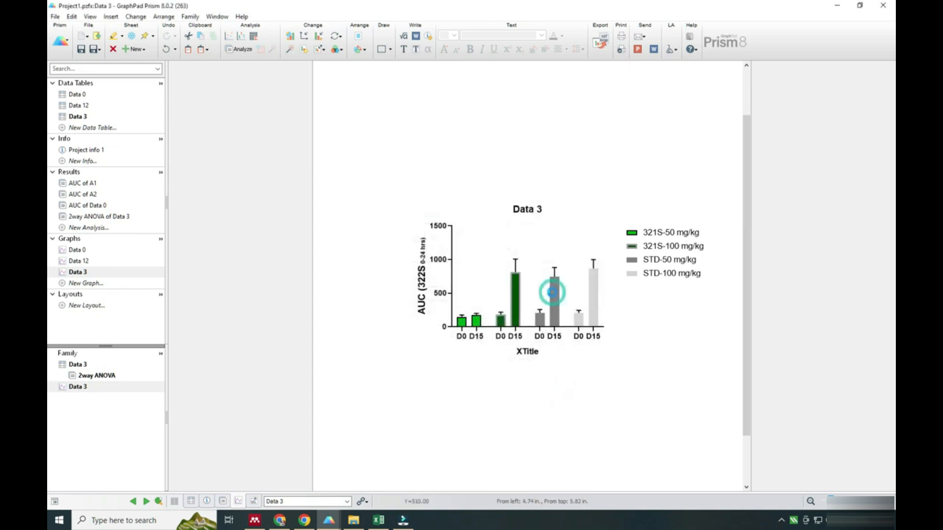
left_click(411, 195)
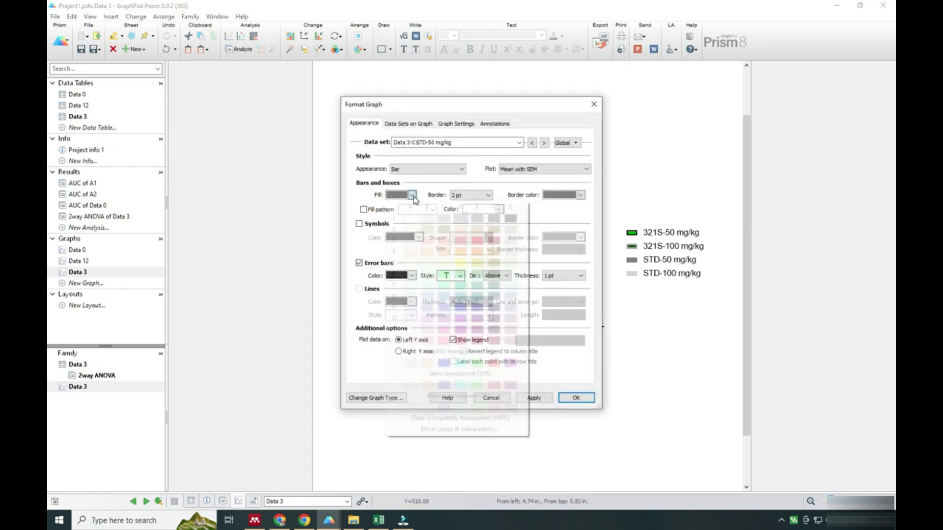
left_click(444, 308)
left_click(575, 398)
double_click(595, 299)
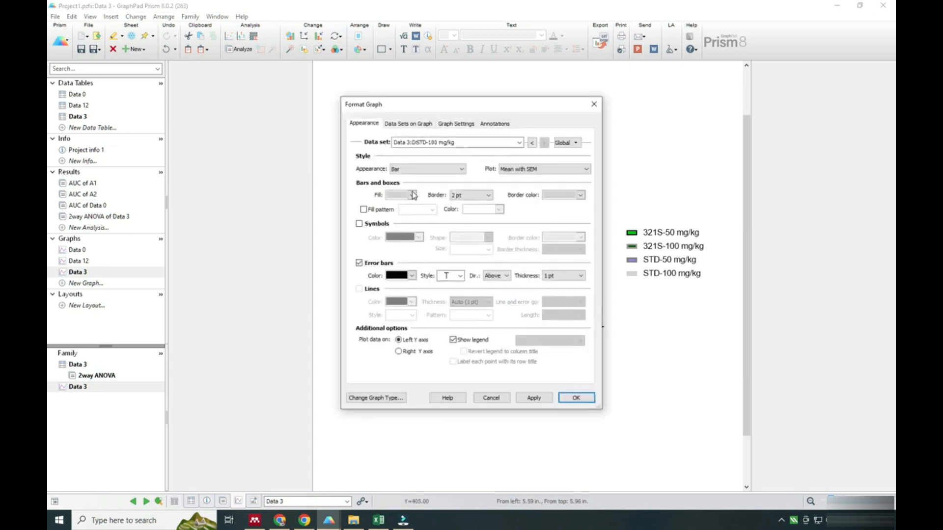
left_click(411, 195)
left_click(474, 308)
left_click(574, 398)
- Set the border of the 321S-100 mg/kg bars to black at 1 pt
double_click(518, 293)
left_click(580, 195)
left_click(549, 208)
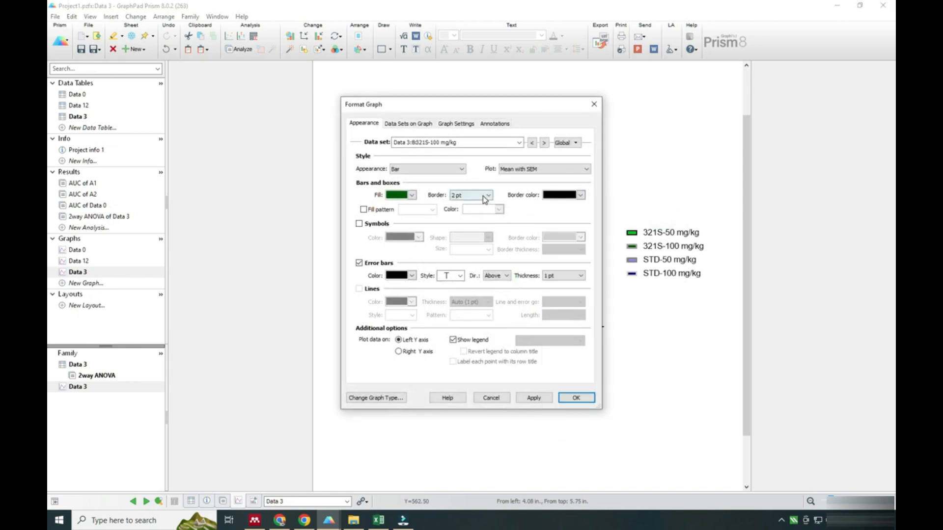
left_click(483, 196)
left_click(470, 238)
left_click(532, 398)
- Set the border of the STD-50 mg/kg bars to black at 1 pt
left_click(519, 142)
left_click(437, 174)
left_click(580, 195)
left_click(549, 208)
left_click(484, 195)
left_click(470, 231)
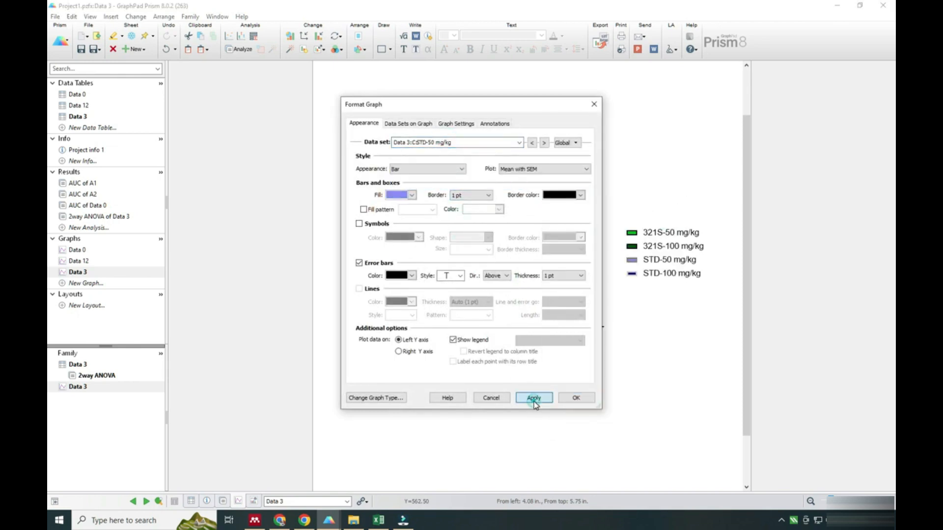
left_click(533, 397)
- Set the border of the STD-100 mg/kg bars to black at 1 pt and apply the graph formatting
left_click(519, 142)
left_click(437, 180)
left_click(473, 196)
left_click(469, 231)
left_click(580, 195)
left_click(548, 208)
left_click(575, 398)
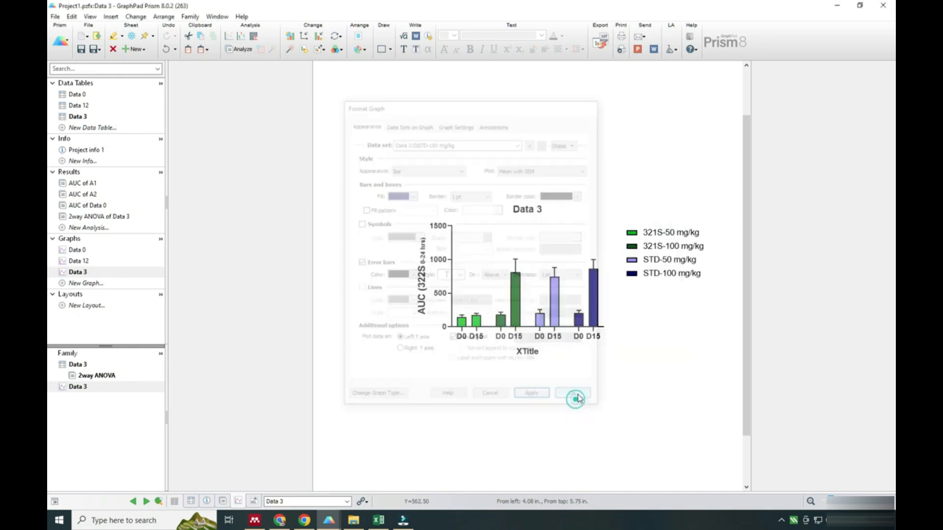
- Remove the graph title "Data 3" and the X-axis title placeholder from the graph
double_click(533, 352)
left_click(530, 204)
key("Delete")
double_click(530, 350)
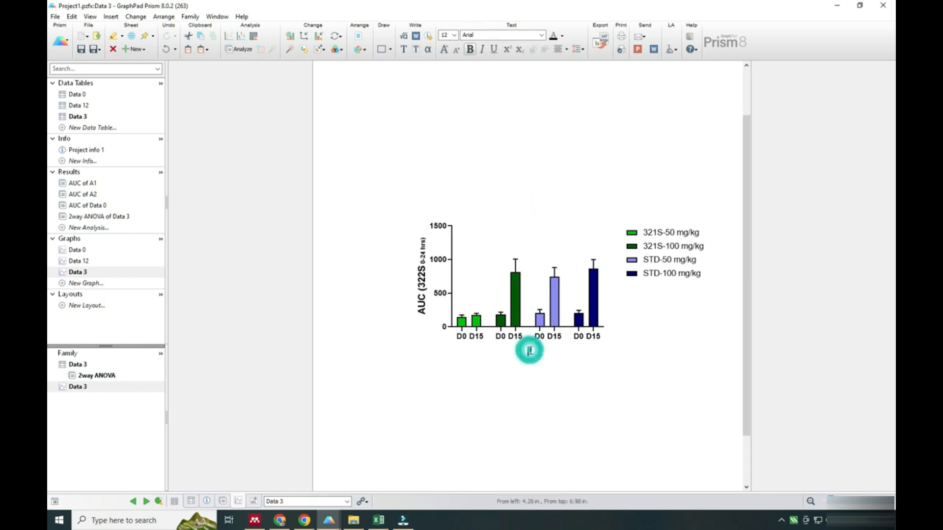
- Title the X axis "Days" and shift the whole legend slightly closer to the bars
type("Days")
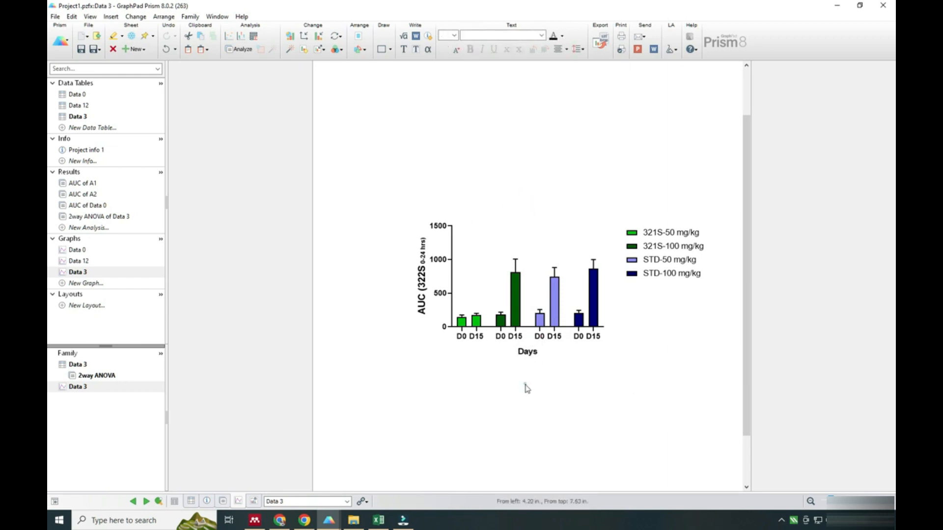
left_click(520, 385)
left_click_drag(610, 197, 714, 295)
key("Left")
key("Left")
key("Left")
key("Left")
key("Left")
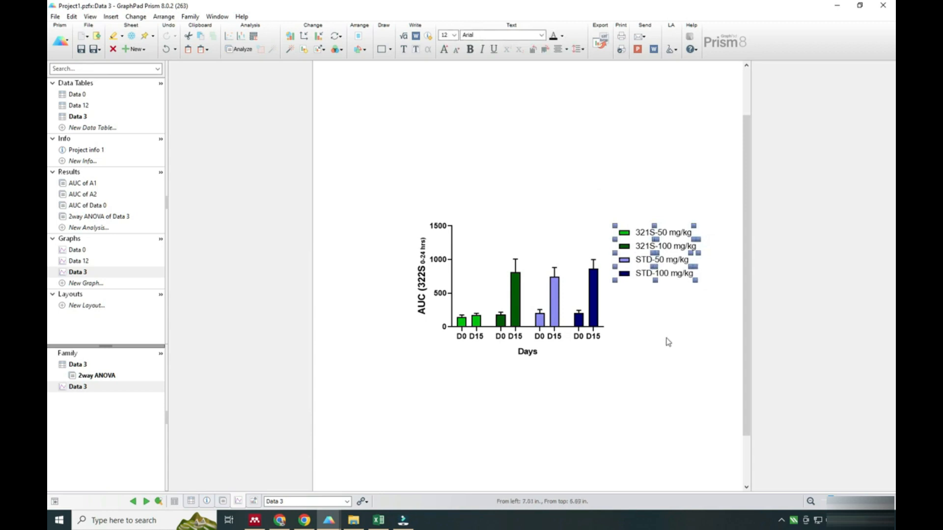
left_click(641, 406)
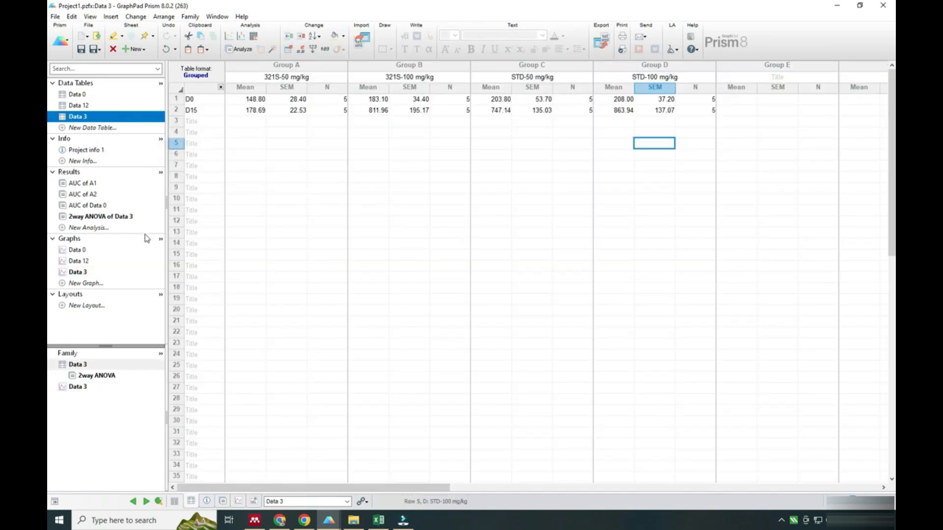
- In the two-way ANOVA multiple comparisons, set the background of the D0:321S-50 mg/kg vs. D15:321S-50 mg/kg row to red
left_click(82, 219)
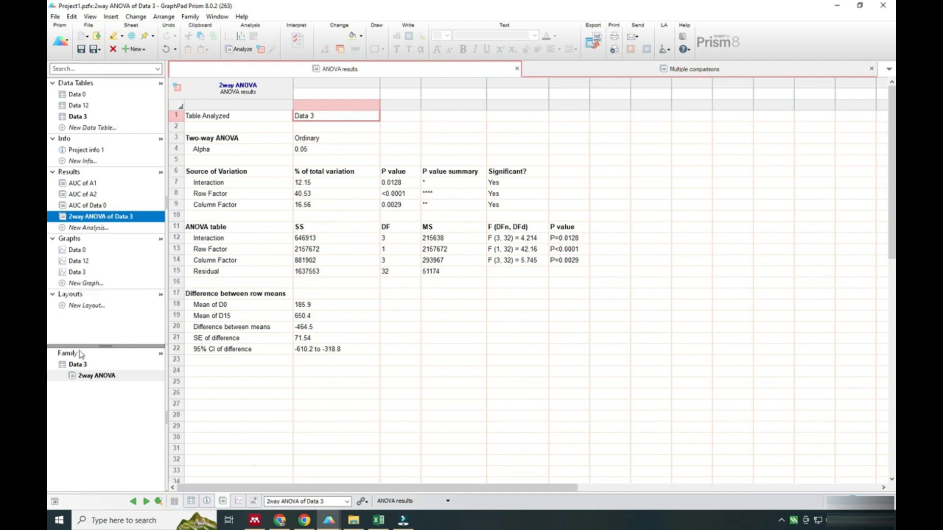
left_click(83, 368)
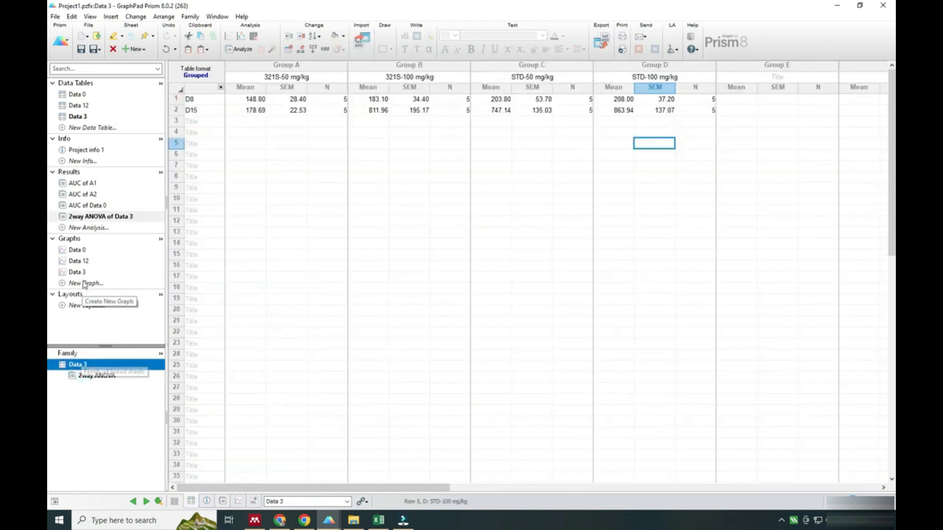
left_click(82, 273)
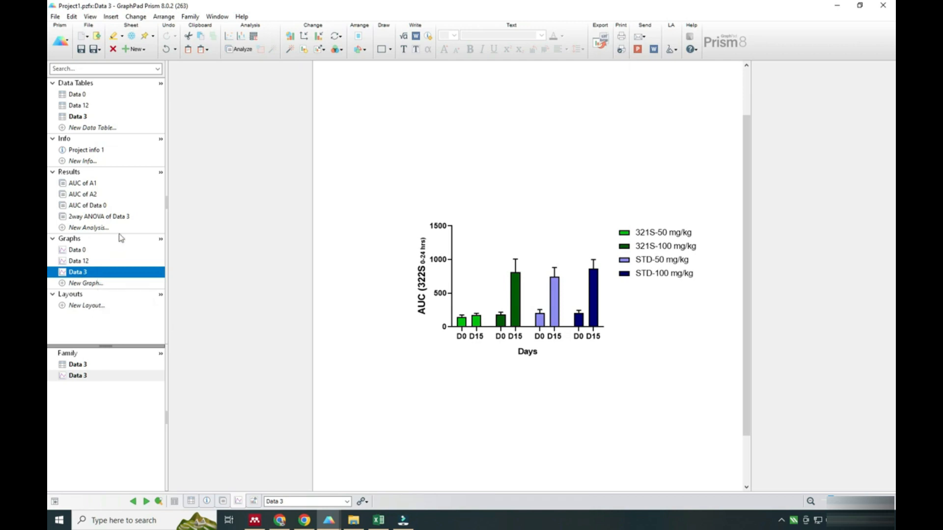
left_click(77, 118)
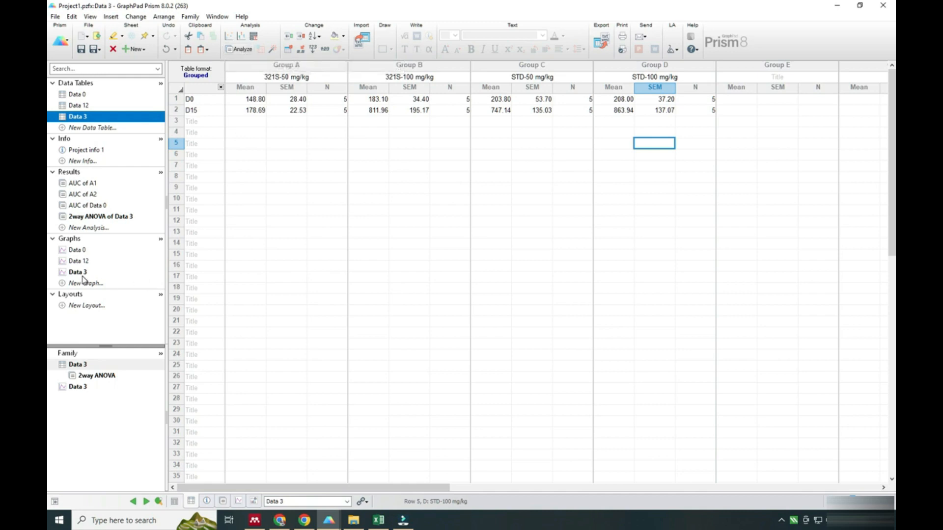
left_click(101, 217)
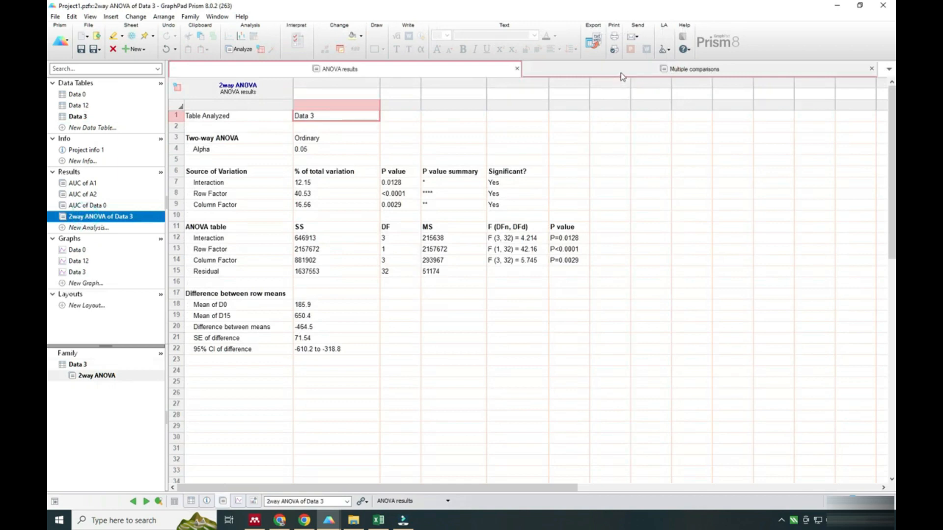
left_click(622, 71)
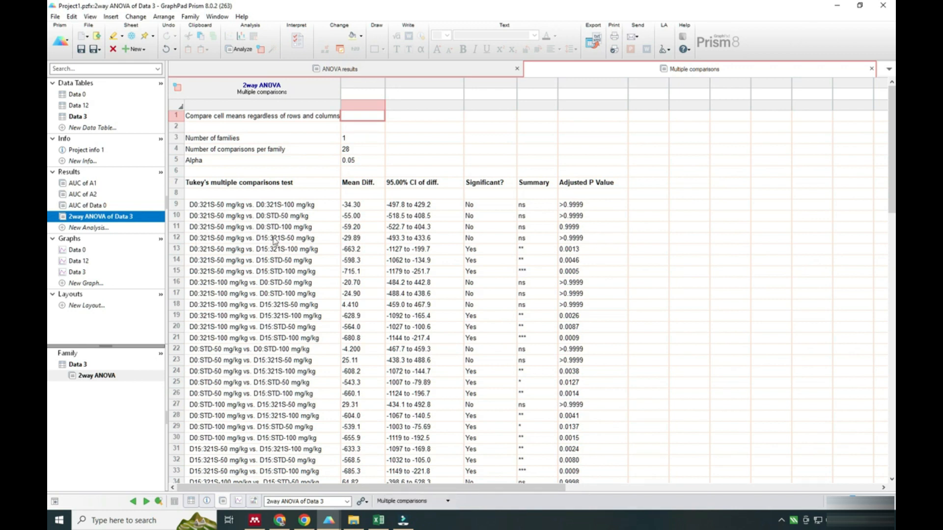
left_click(177, 238)
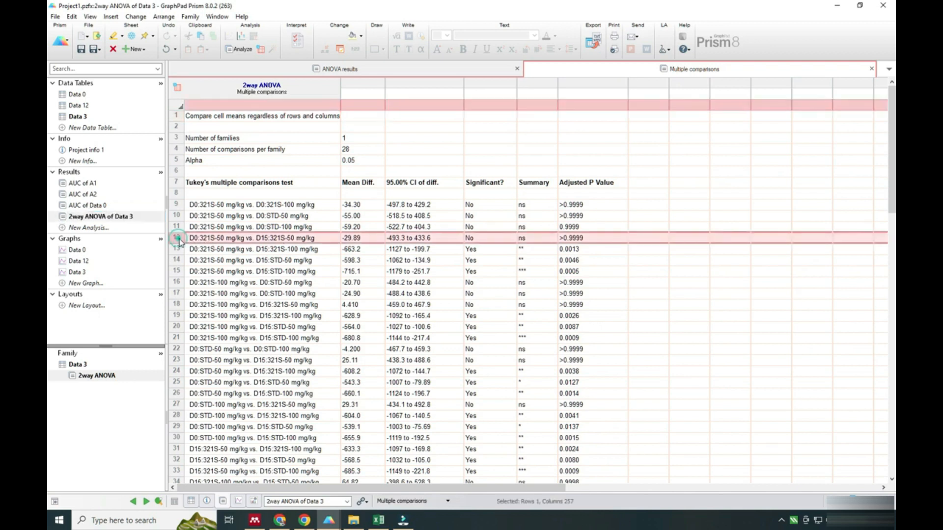
right_click(258, 241)
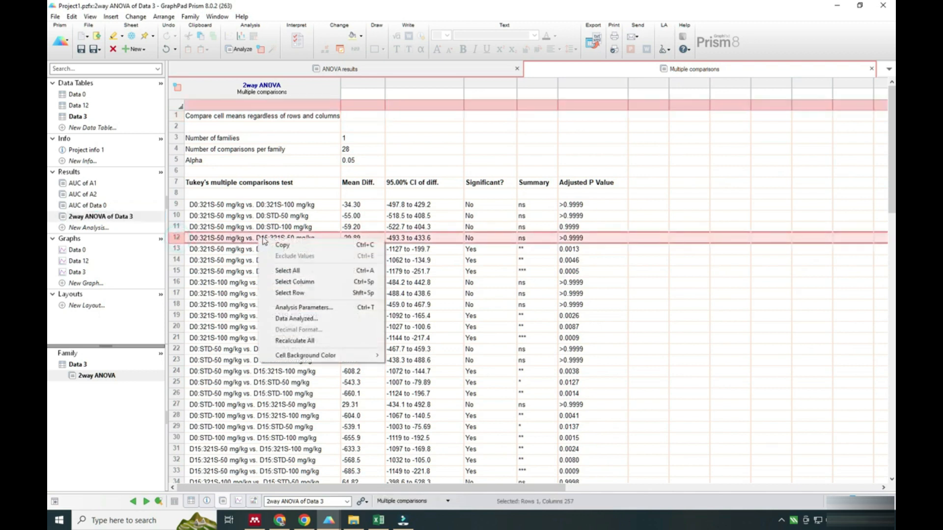
mouse_move(302, 359)
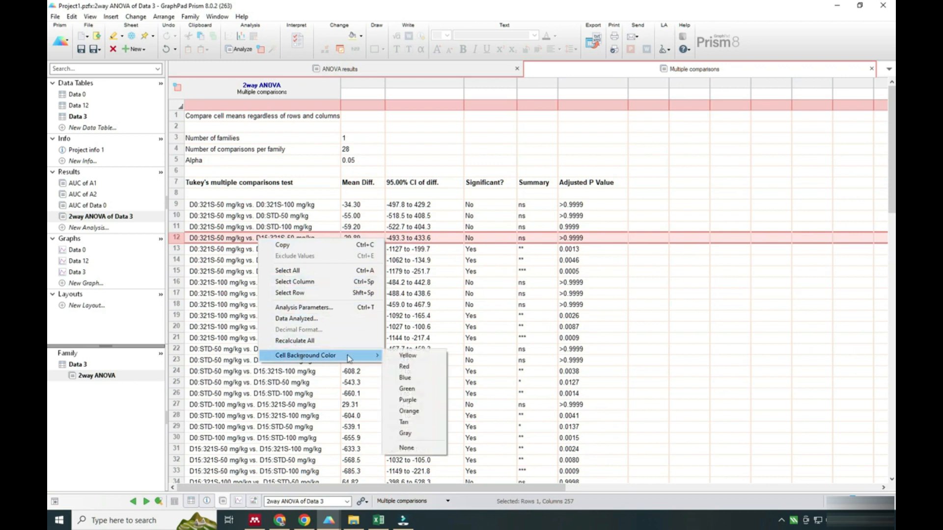
left_click(408, 361)
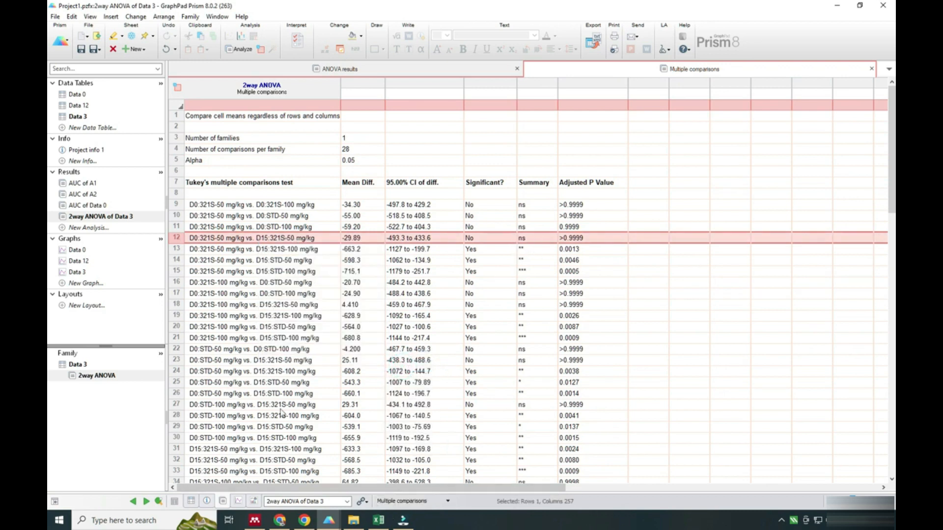
- Compare the Data 3 bar graph with its data table and the two-way ANOVA multiple comparisons
left_click(77, 273)
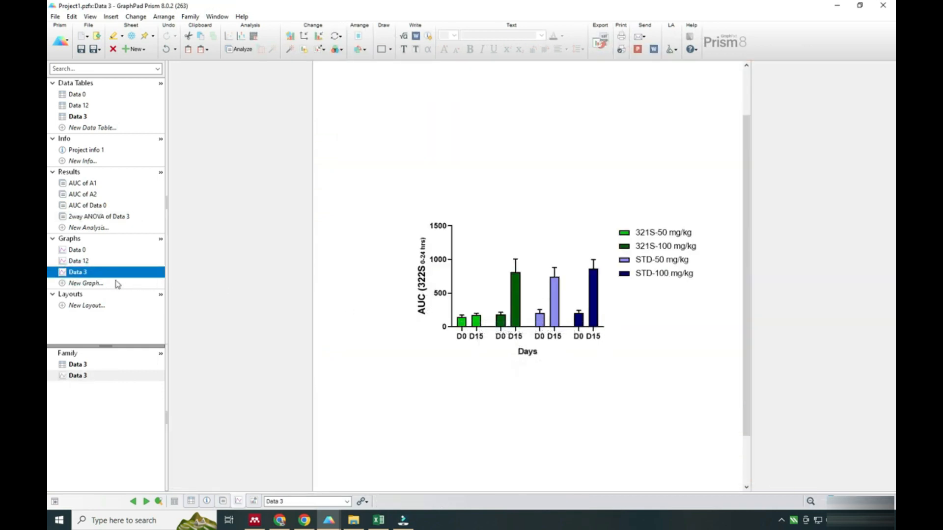
left_click(78, 118)
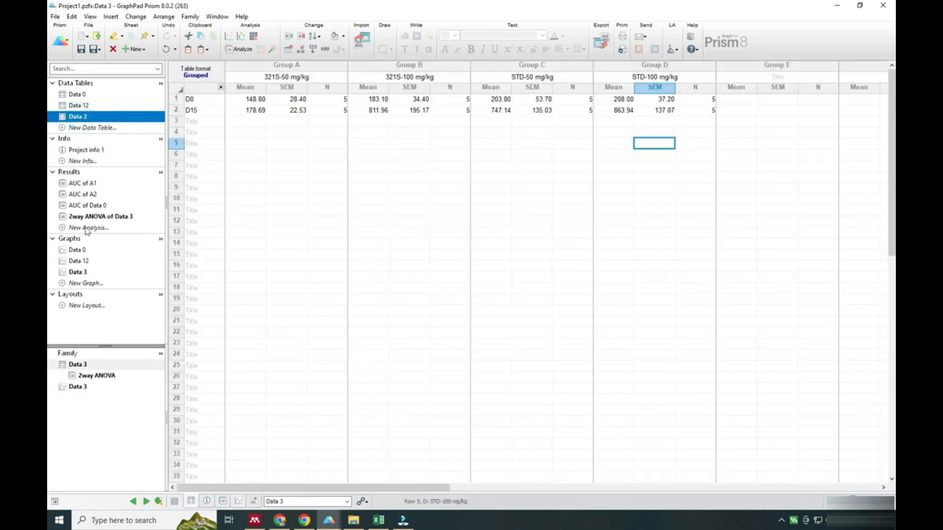
left_click(95, 218)
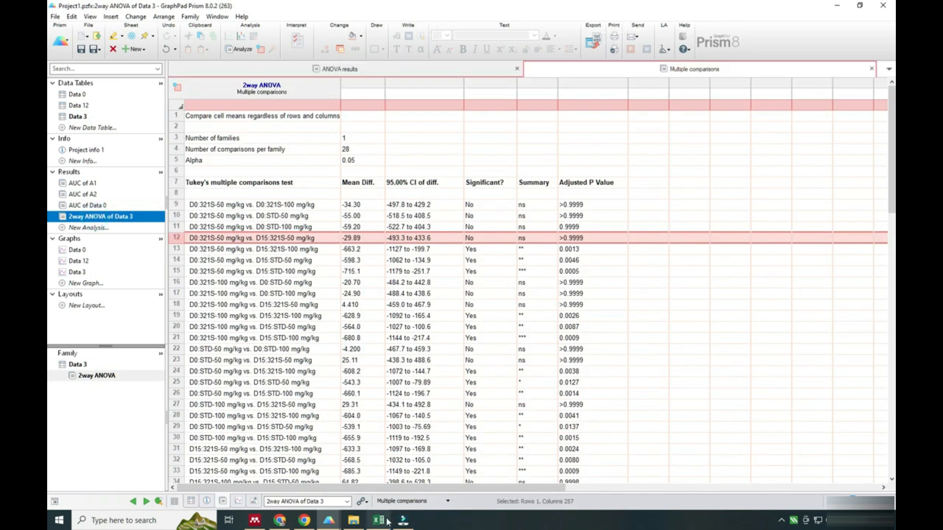
left_click(79, 273)
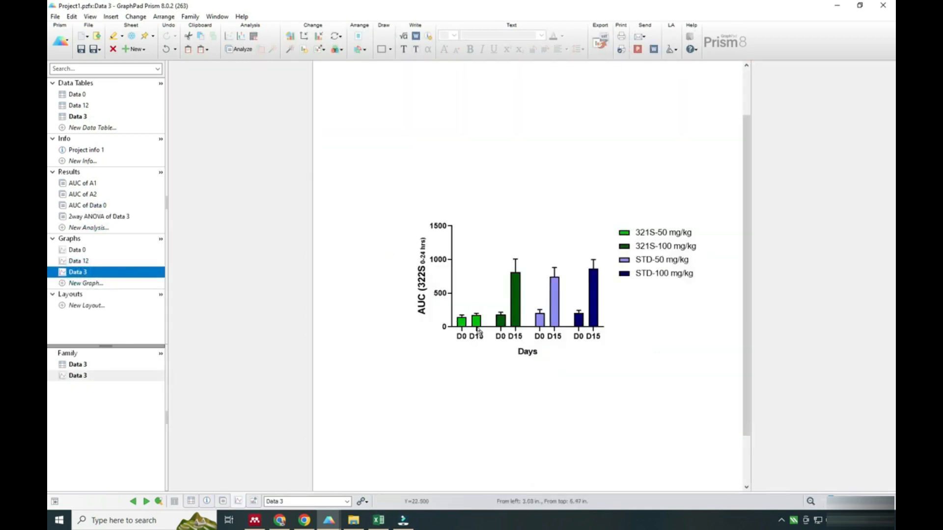
mouse_move(506, 327)
mouse_move(80, 273)
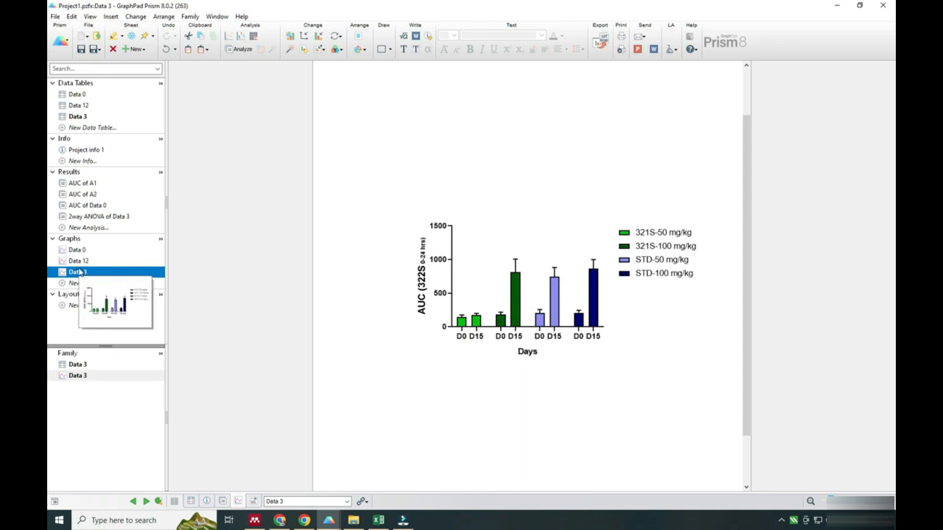
left_click(74, 118)
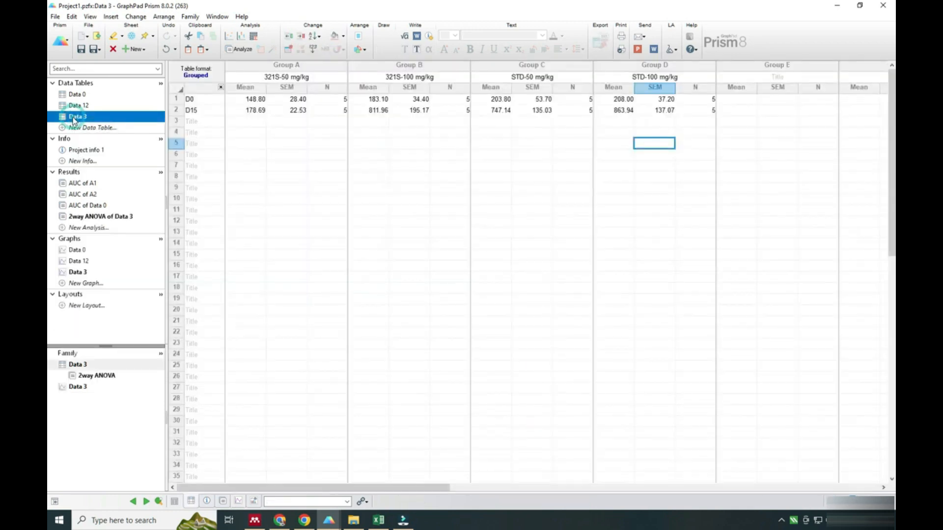
left_click(76, 272)
mouse_move(77, 274)
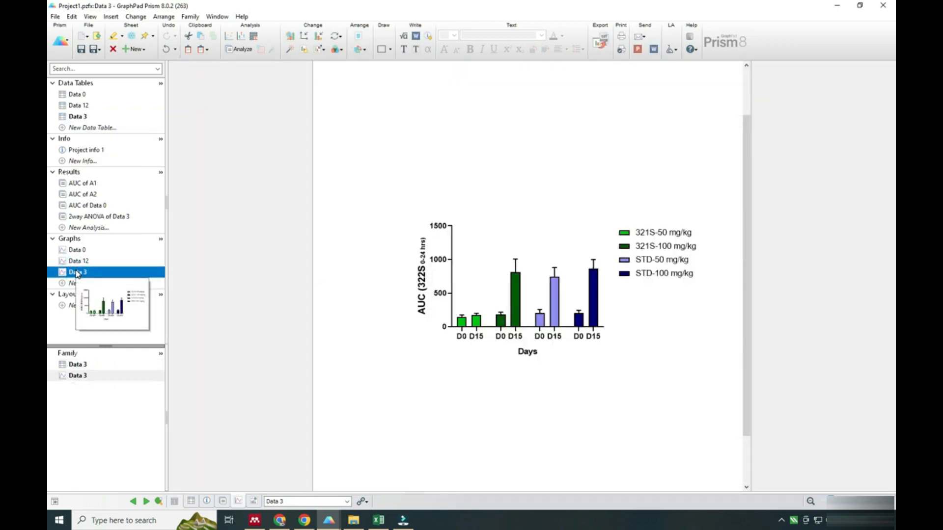
- Set the background of the D0:321S-100 mg/kg vs. D0:STD-100 mg/kg row in the multiple comparisons to red
left_click(102, 218)
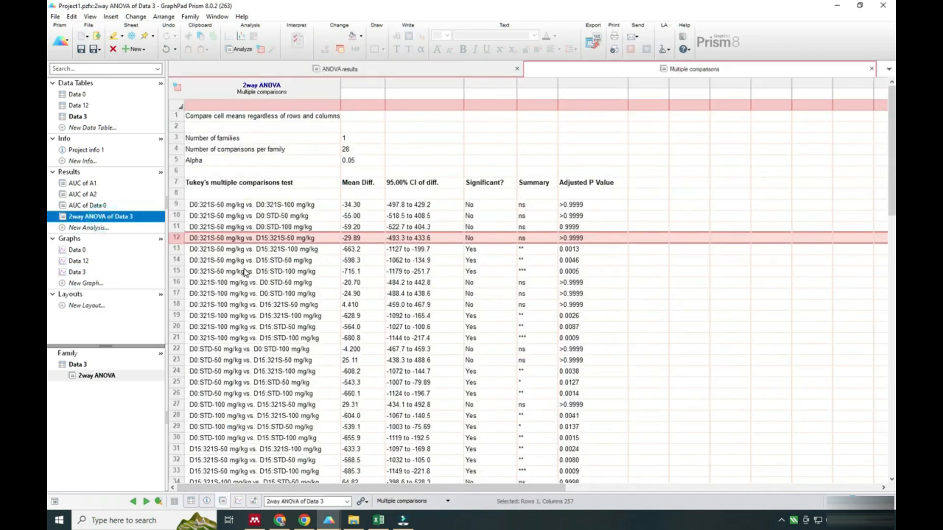
scroll(245, 272, "down", 3)
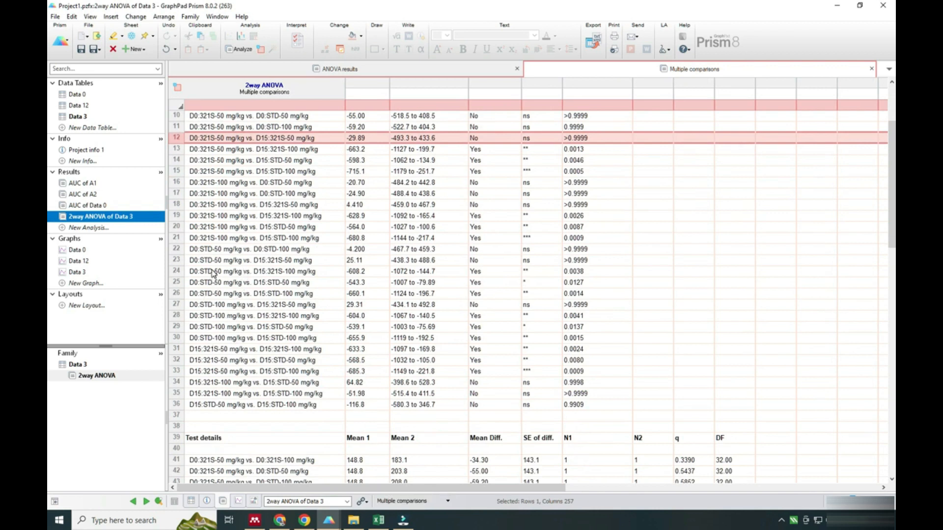
left_click(182, 194)
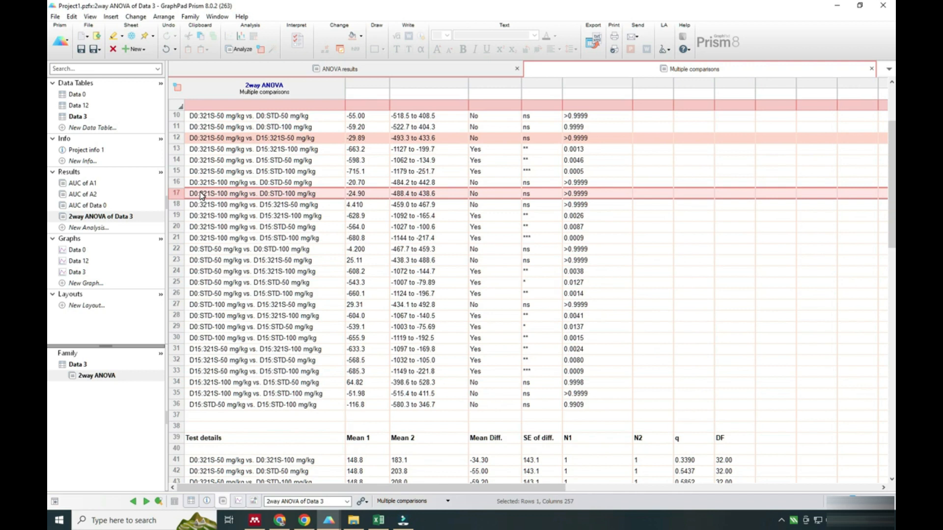
right_click(201, 195)
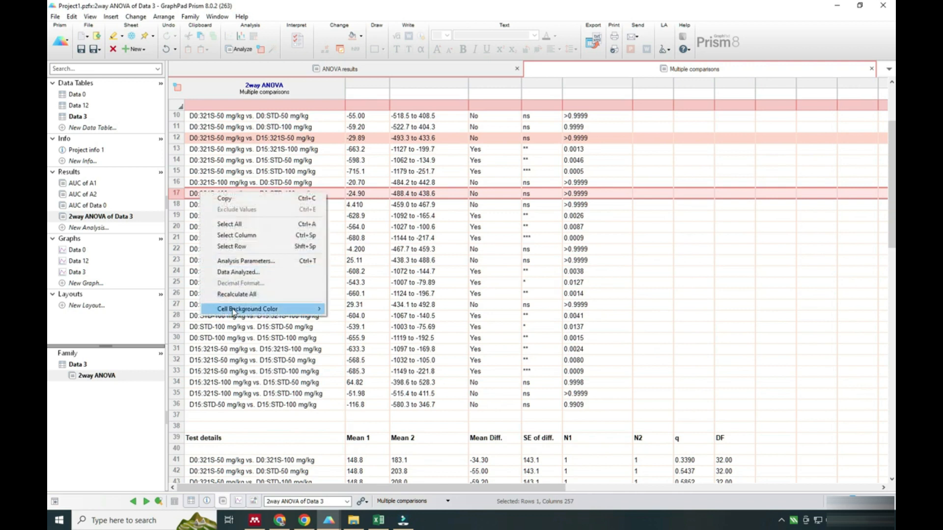
mouse_move(233, 310)
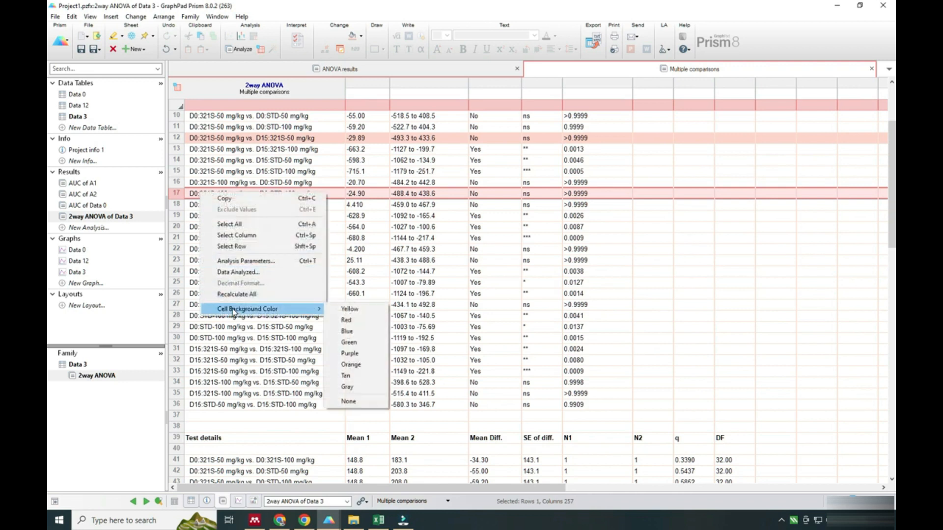
left_click(345, 321)
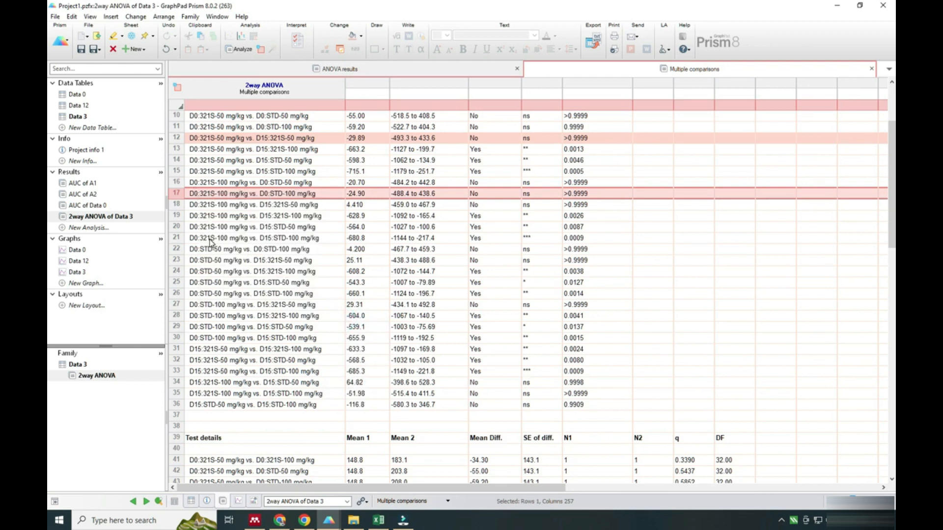
- Set the background of the D0:STD-50 mg/kg vs. D15:STD-50 mg/kg comparison row to red
left_click(180, 249)
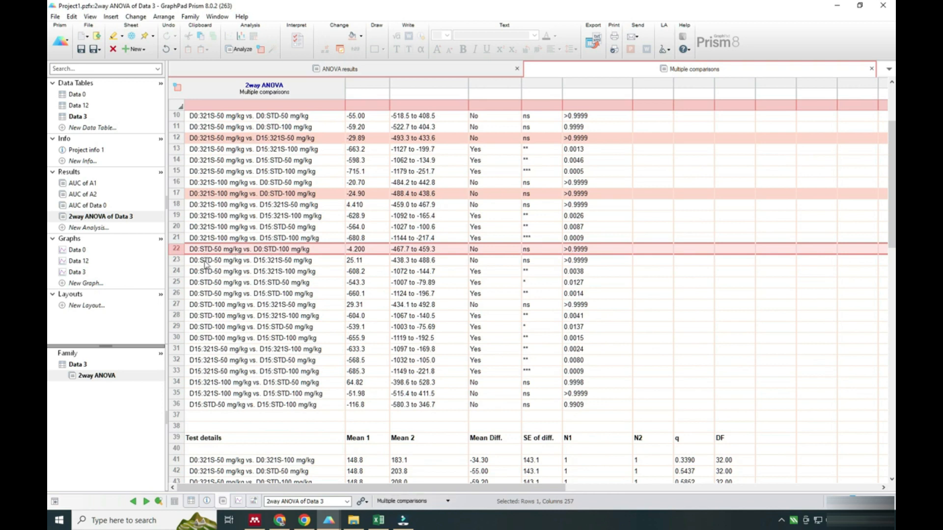
left_click(205, 251)
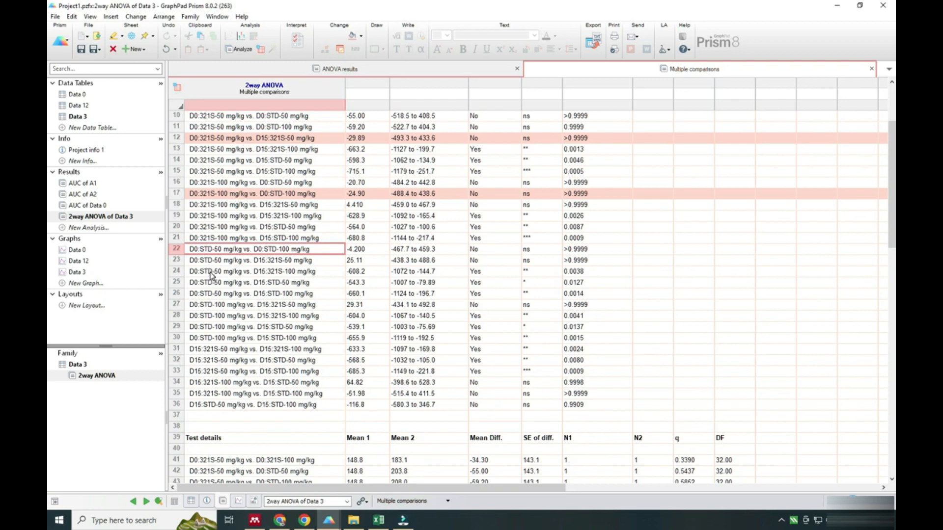
left_click(212, 287)
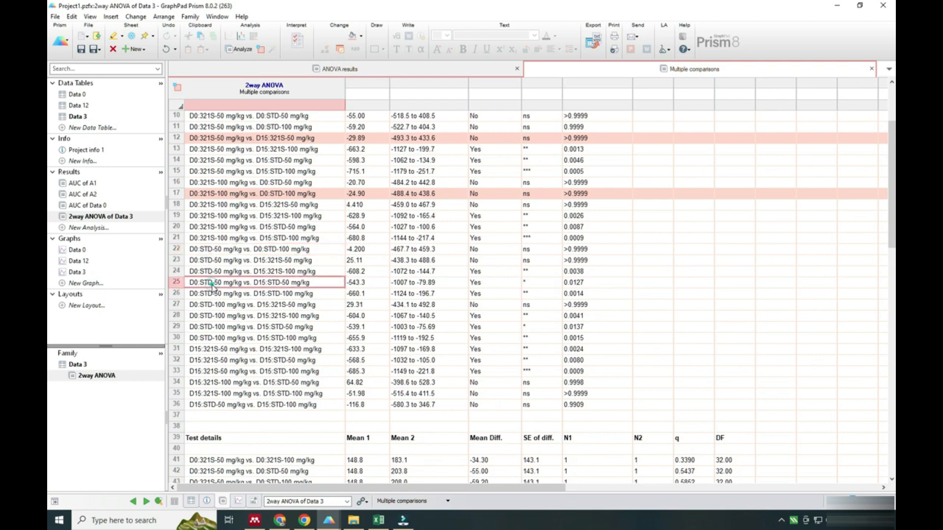
left_click(177, 283)
right_click(178, 284)
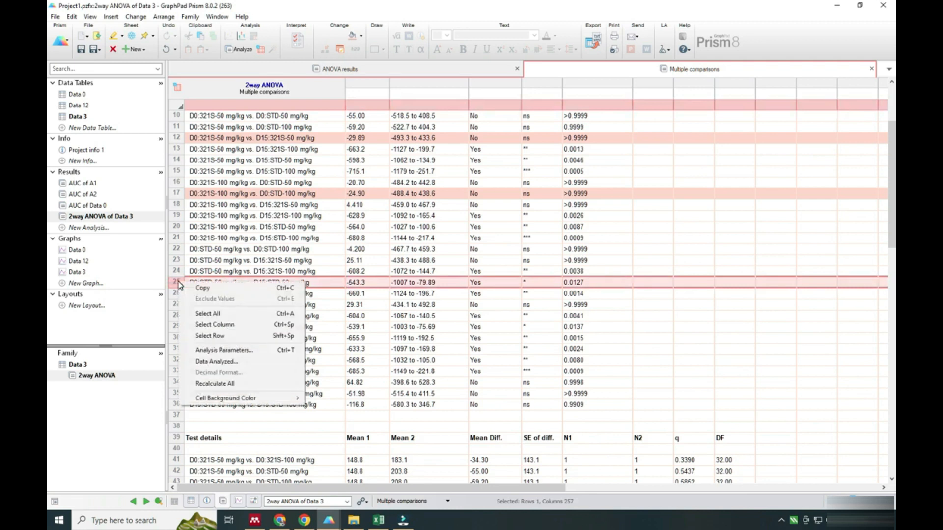
mouse_move(262, 407)
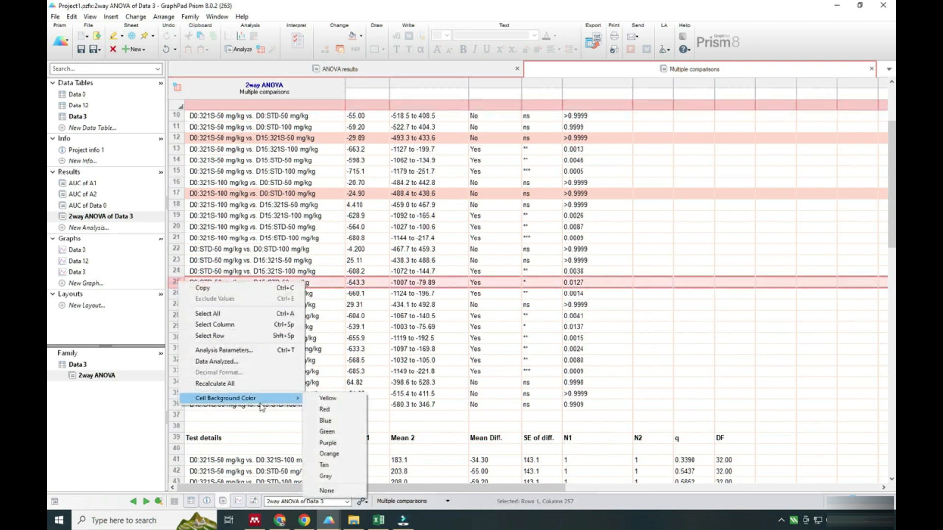
left_click(324, 410)
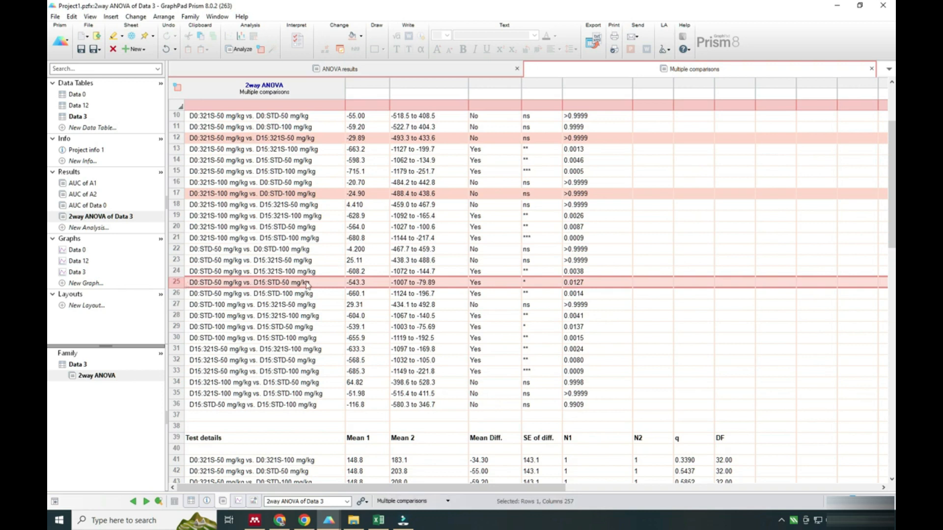
- Set the background of the D0:STD-100 mg/kg vs. D15:STD-100 mg/kg comparison row to red
left_click(177, 339)
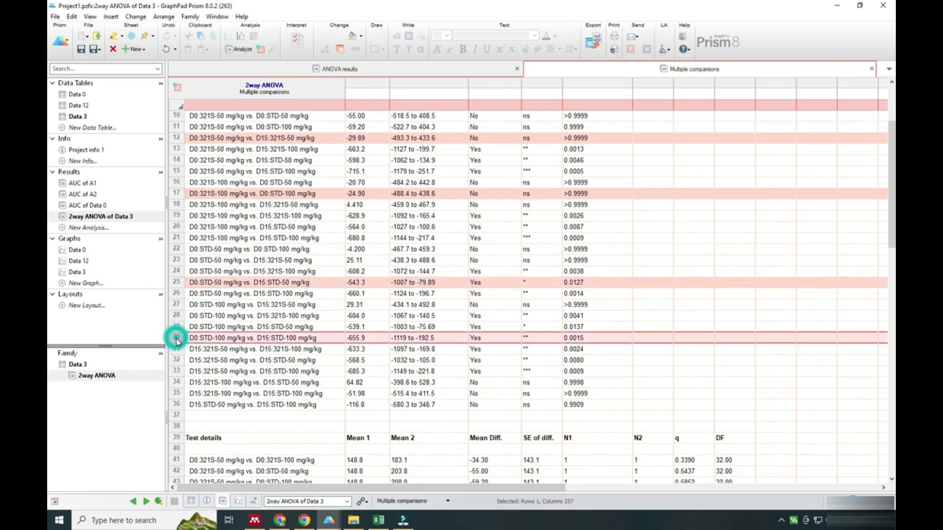
right_click(513, 339)
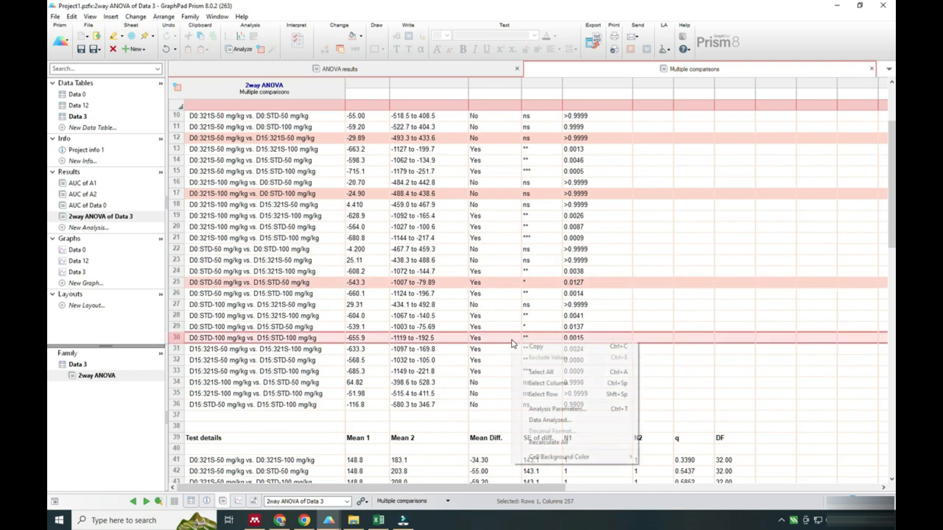
mouse_move(561, 461)
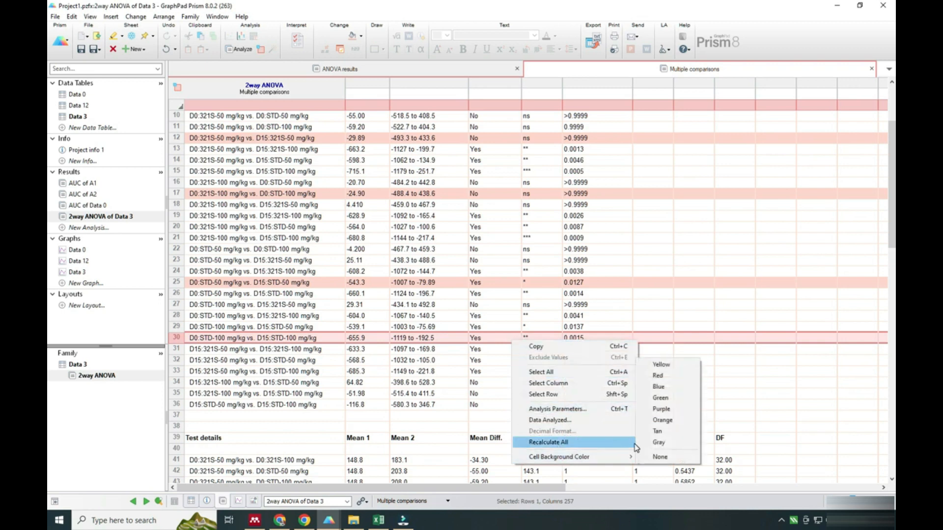
left_click(661, 376)
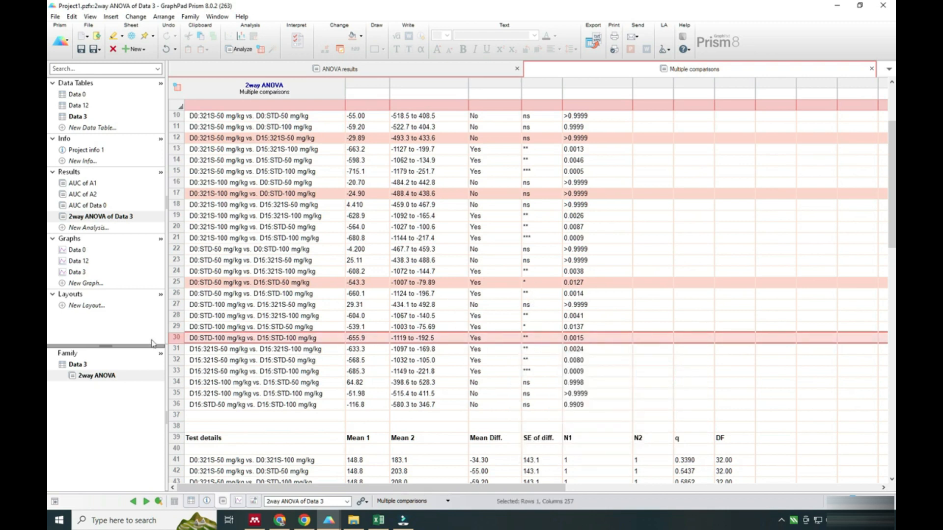
- On the Data 3 graph, add a "*" text label at font size 20 above the D15 bar of STD-50 mg/kg
left_click(76, 271)
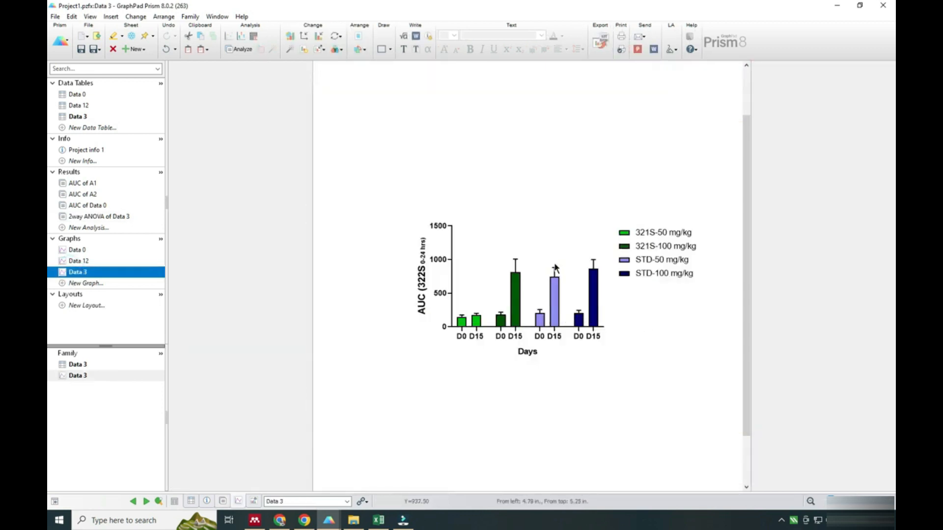
left_click(416, 49)
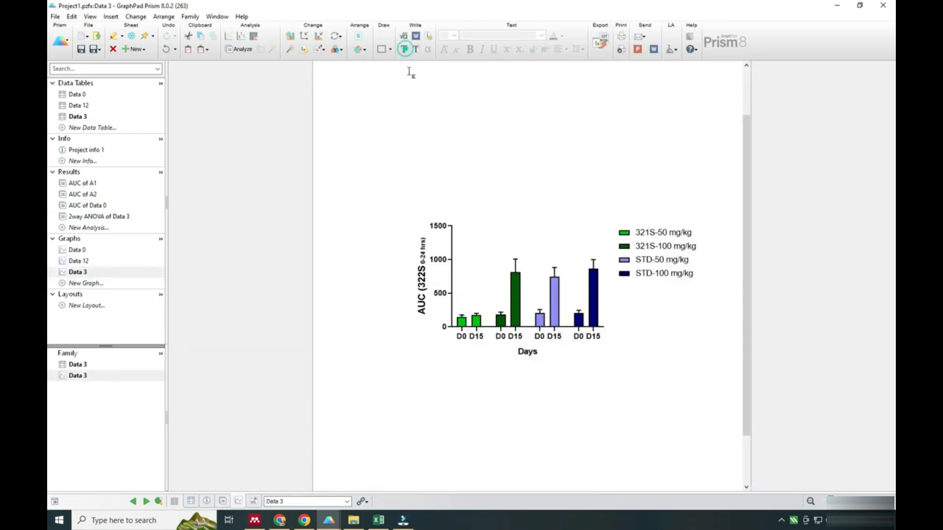
left_click(553, 260)
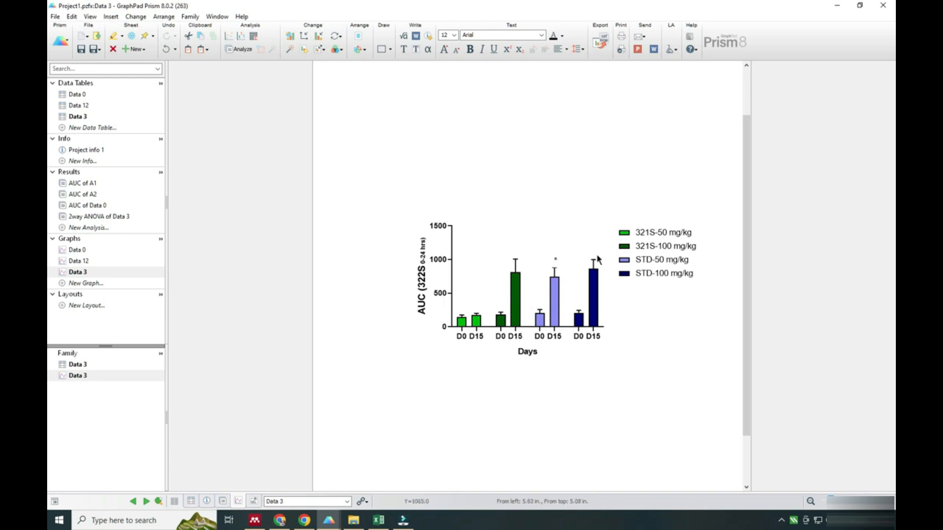
left_click(558, 259)
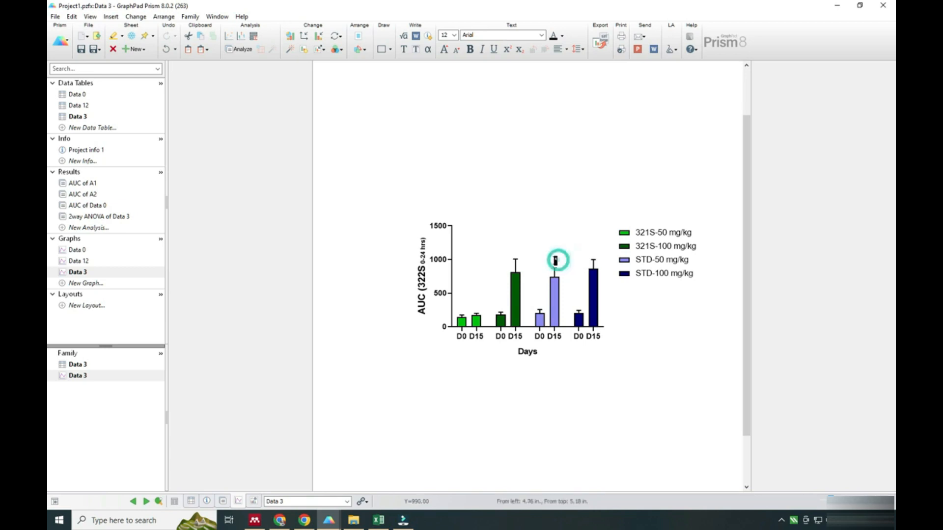
left_click(455, 35)
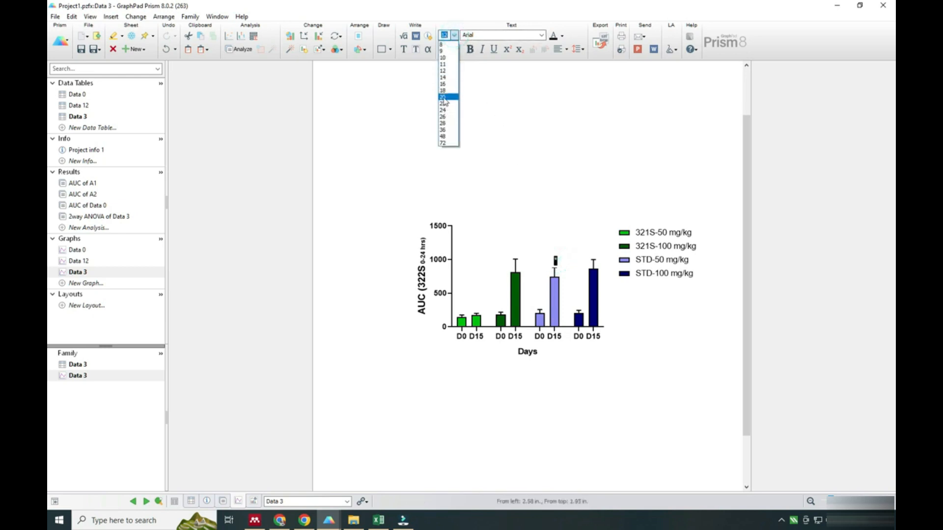
left_click(444, 98)
left_click(503, 216)
- Nudge the "*" label slightly left to centre it over the D15 error bar of STD-50 mg/kg
left_click(557, 262)
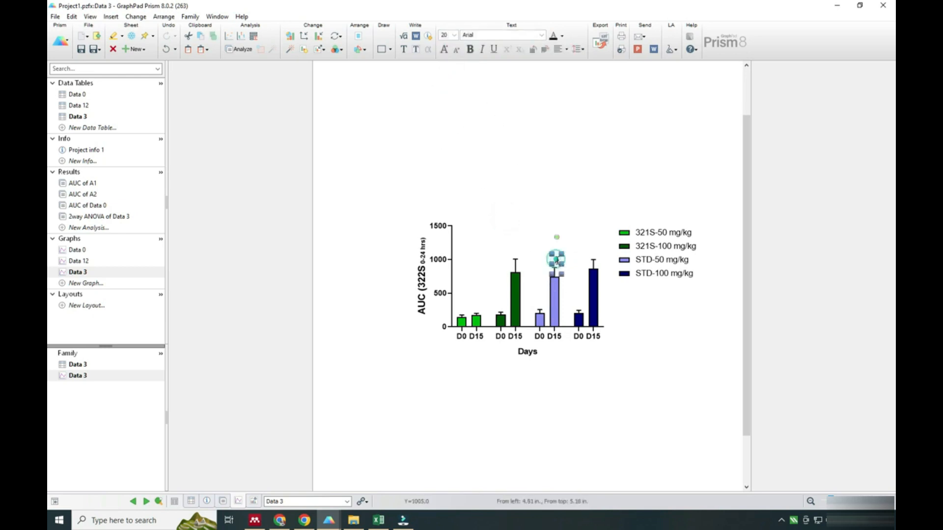
key("Left")
key("Left")
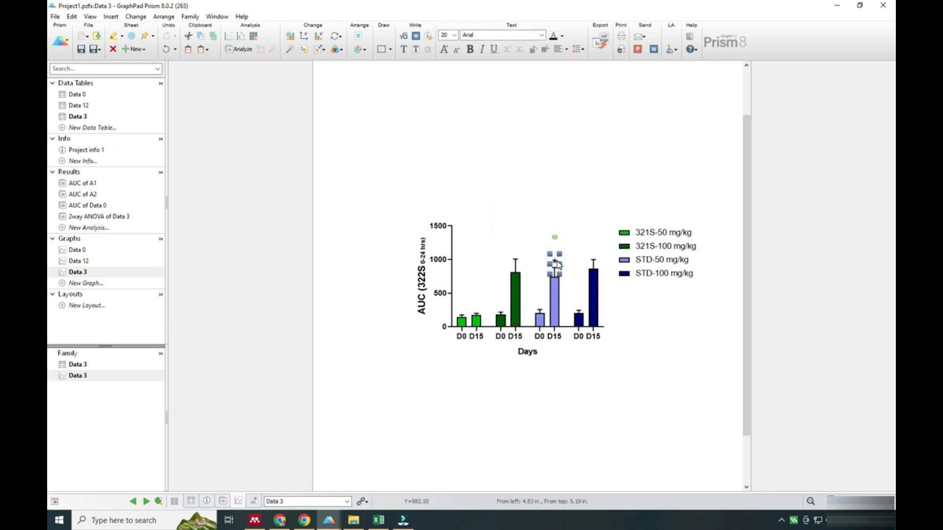
left_click(651, 341)
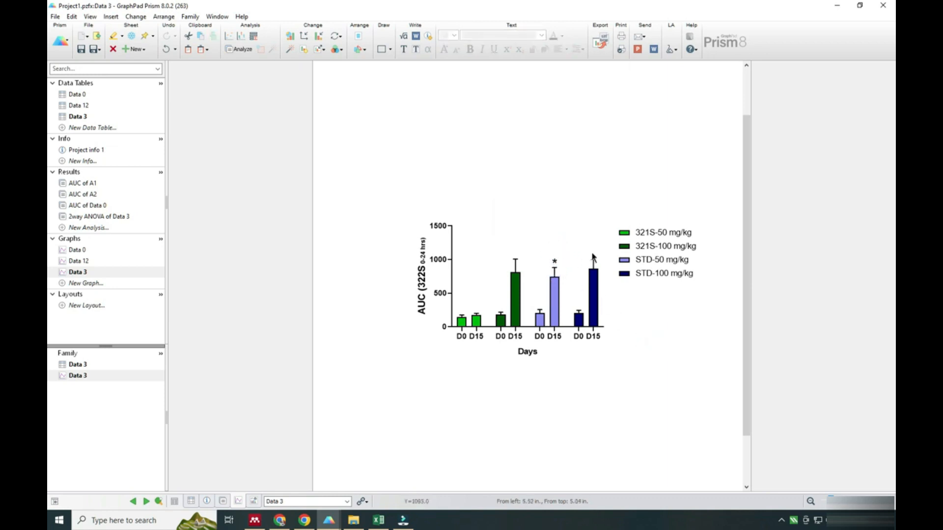
- Add a "**" text label at font size 20 above the D15 bar of STD-100 mg/kg
left_click(403, 49)
left_click(593, 248)
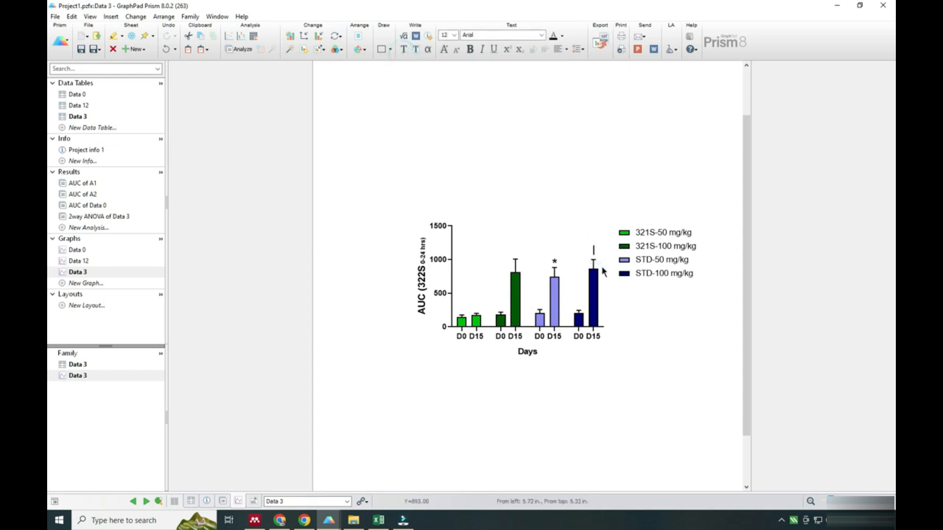
left_click(619, 335)
left_click_drag(598, 250, 591, 247)
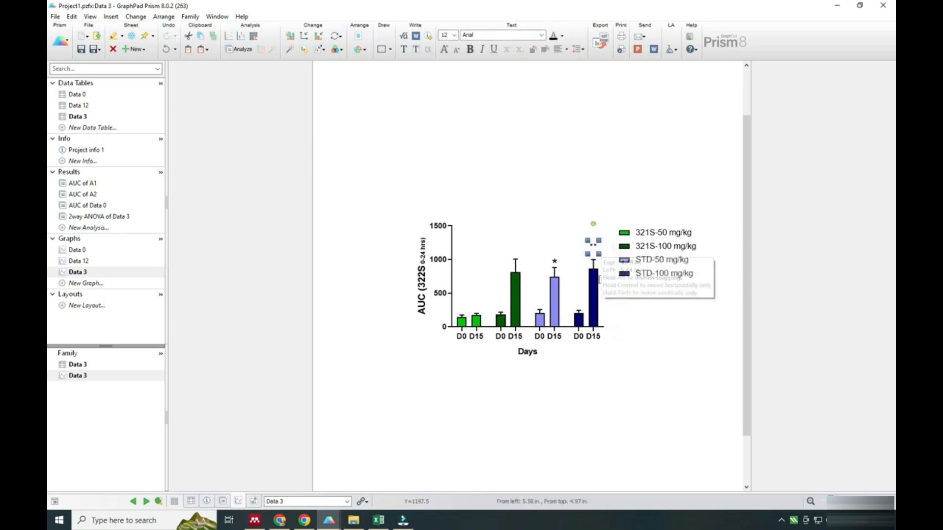
left_click(454, 36)
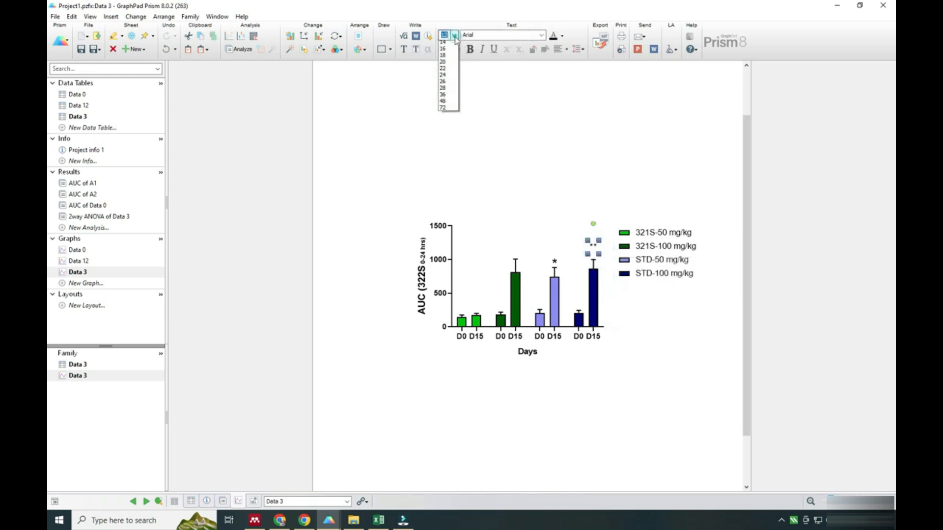
left_click(447, 95)
left_click(518, 222)
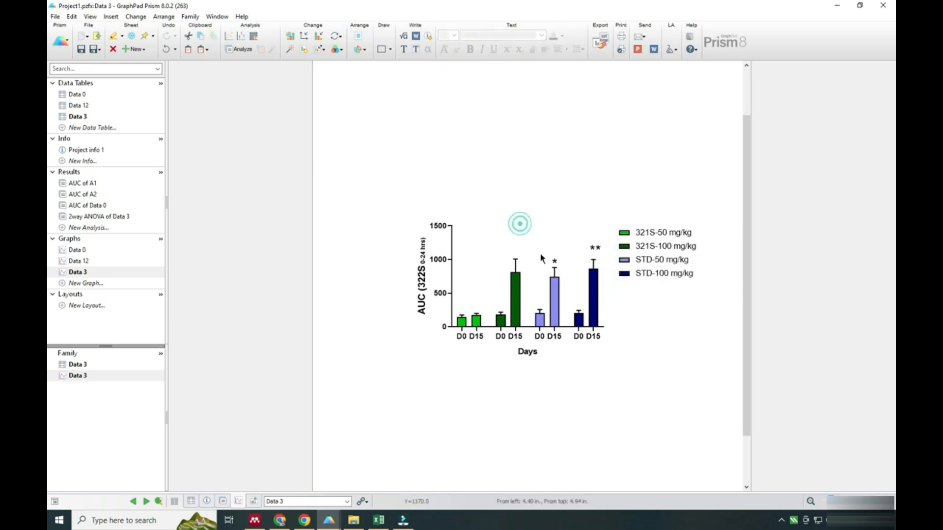
- Nudge the "**" label down and centre it just above the D15 error bar of STD-100 mg/kg
left_click(603, 250)
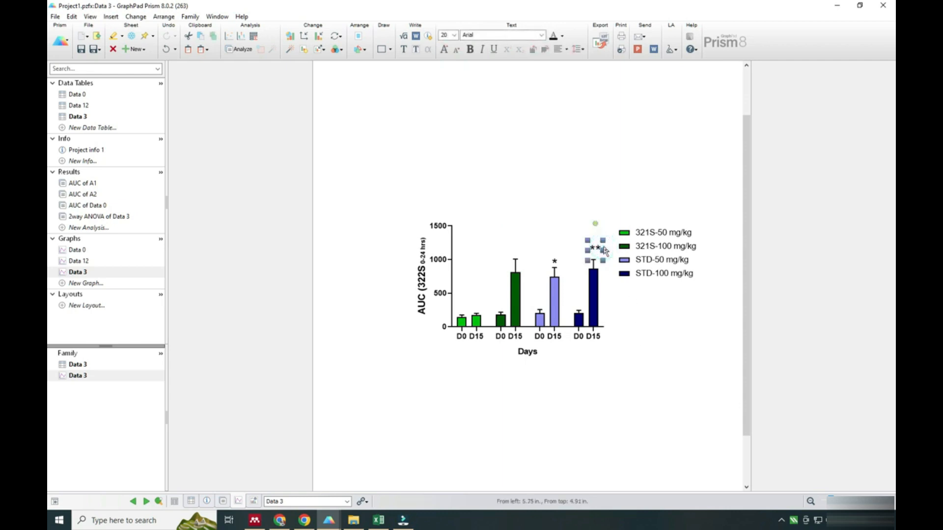
key("Left")
key("Down")
key("Down")
key("Down")
key("Down")
key("Down")
key("Down")
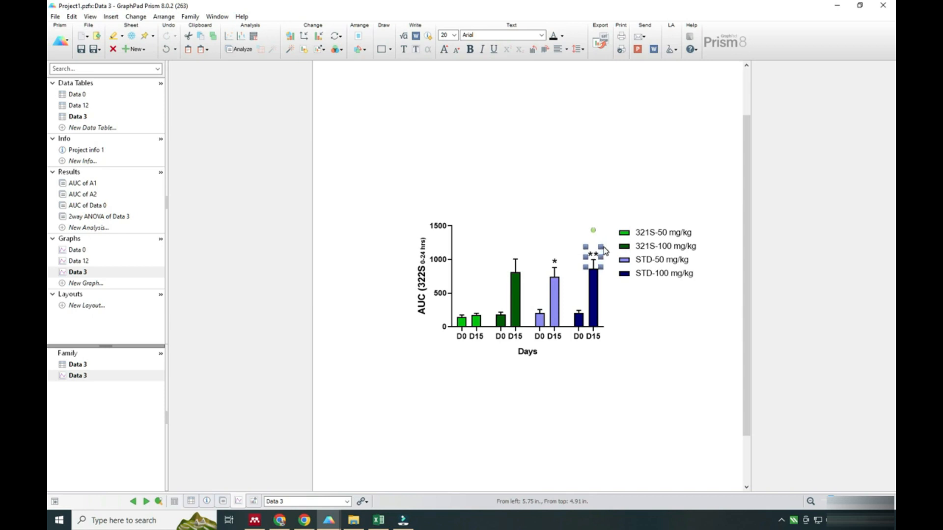
key("Right")
left_click(622, 344)
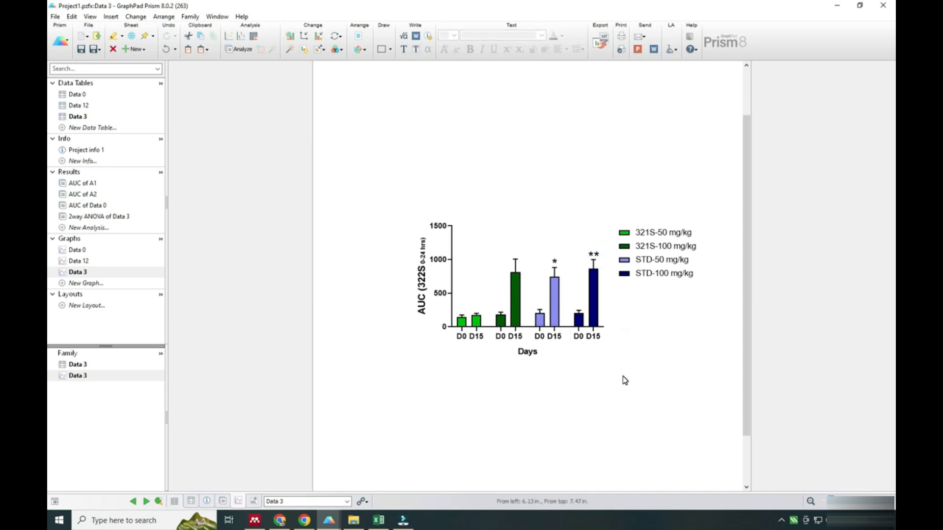